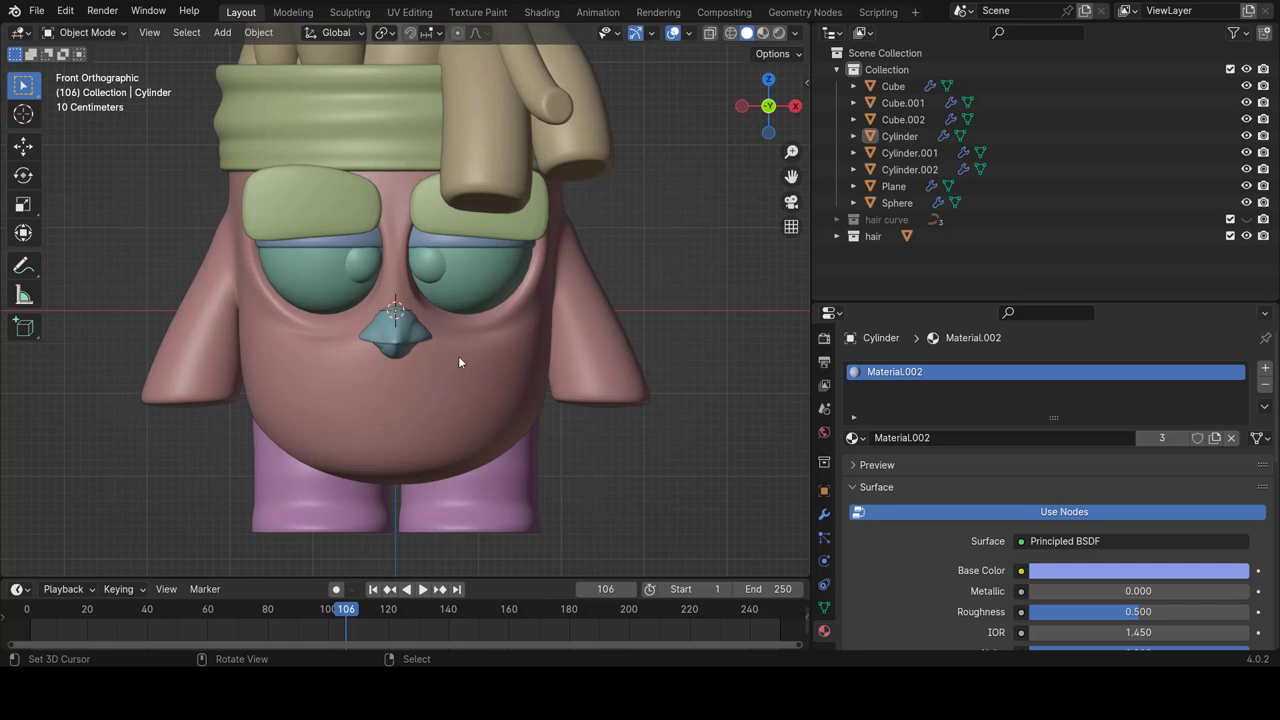
Zoom out to frame the whole character and select the pink Cylinder body.
scroll(460, 356, down, 1)
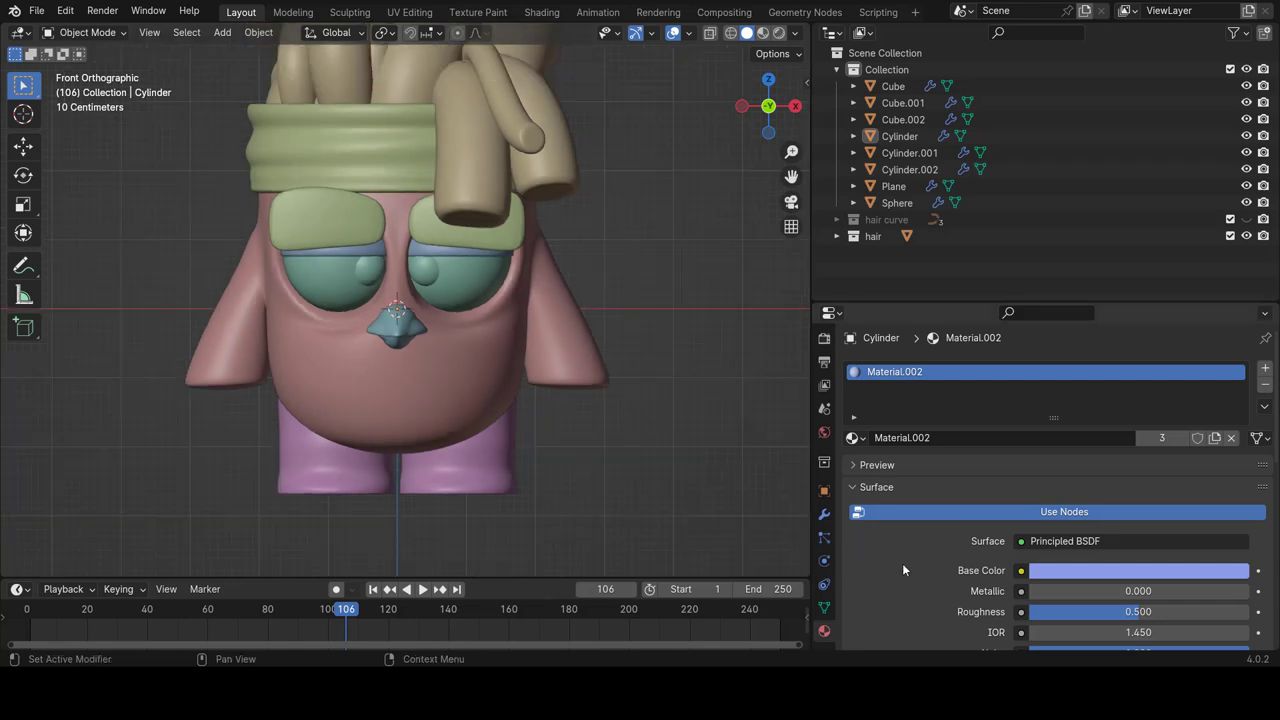
shift+middle_drag(590, 395, 588, 378)
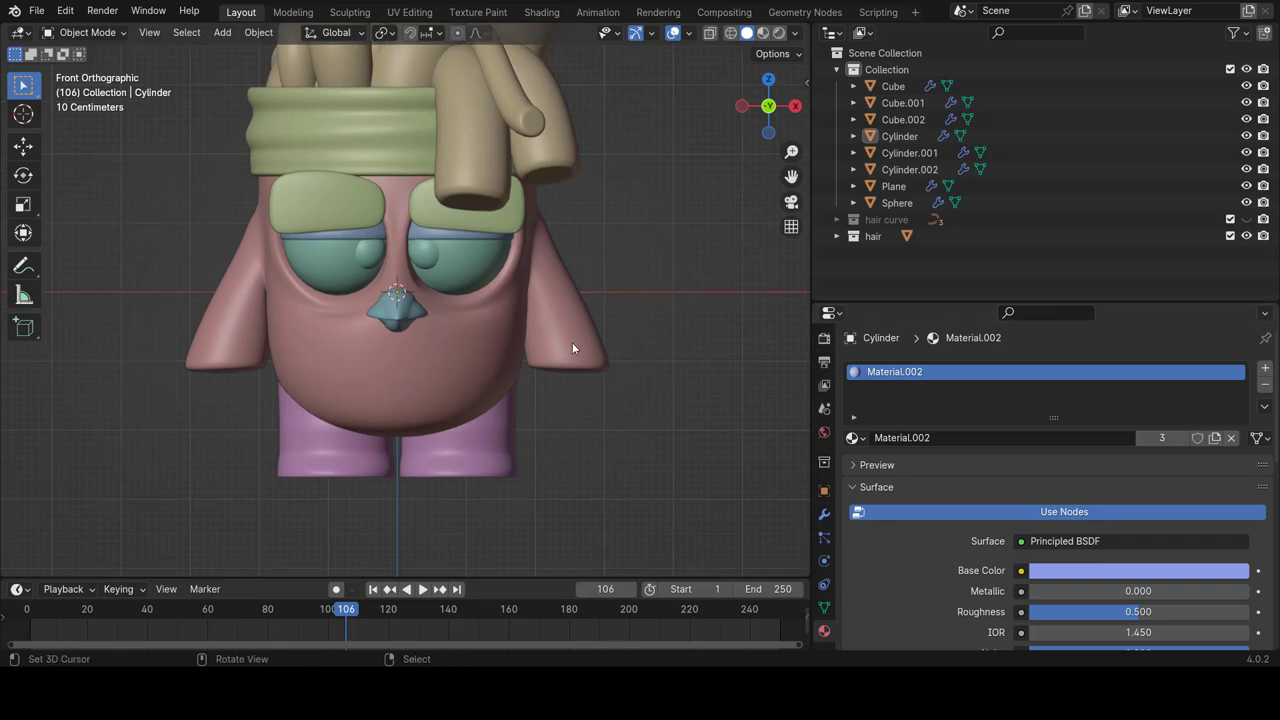
click(572, 342)
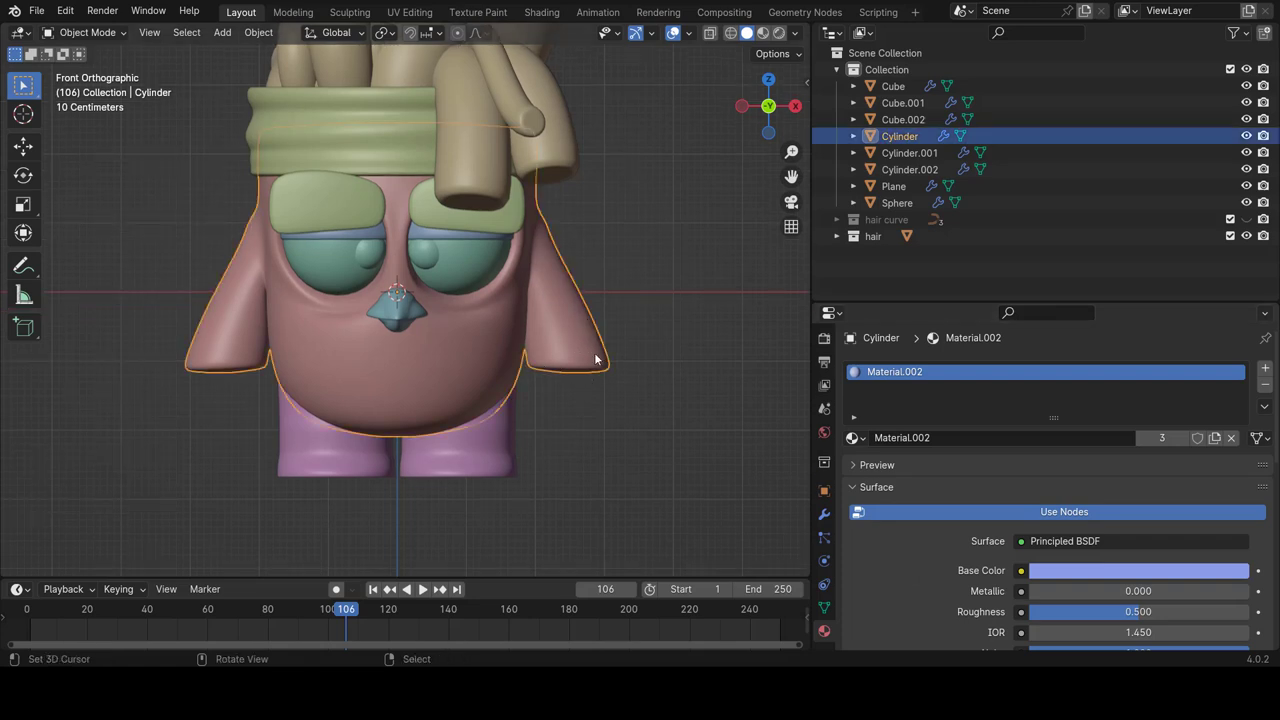
In Edit Mode, select the right arm's bottom edge loop and grow it over the arm.
key(Tab)
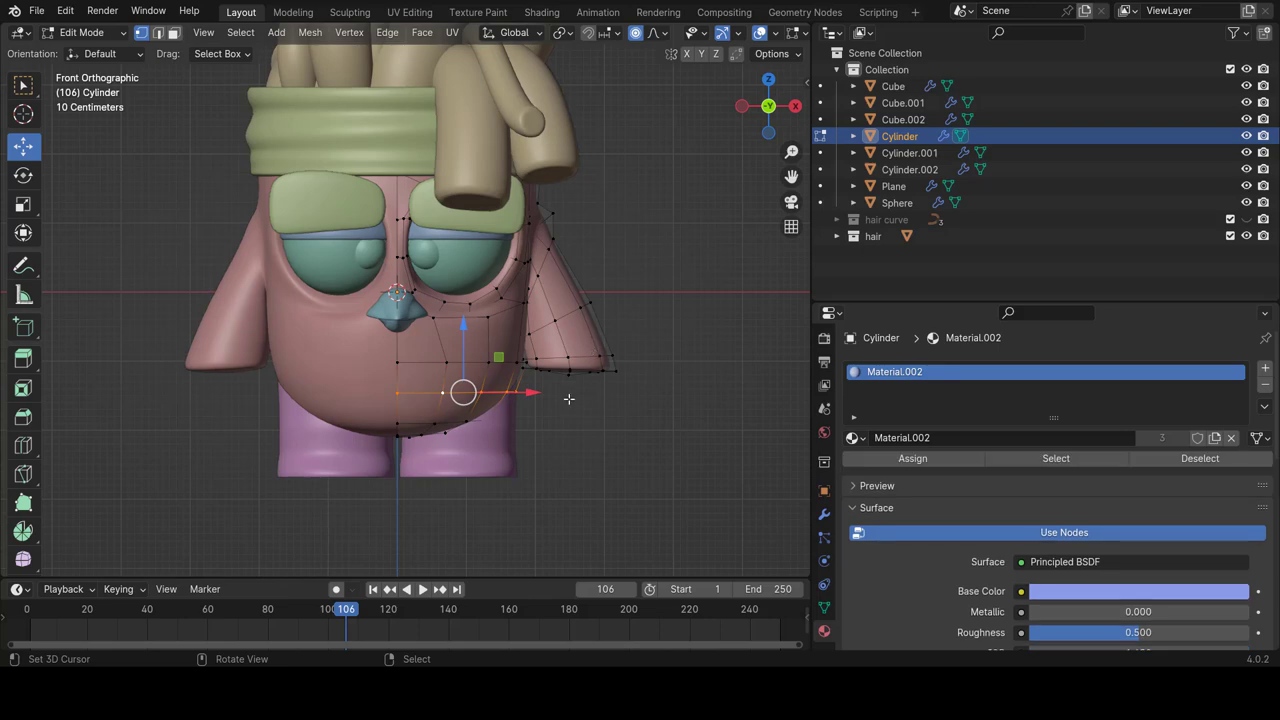
scroll(574, 399, up, 1)
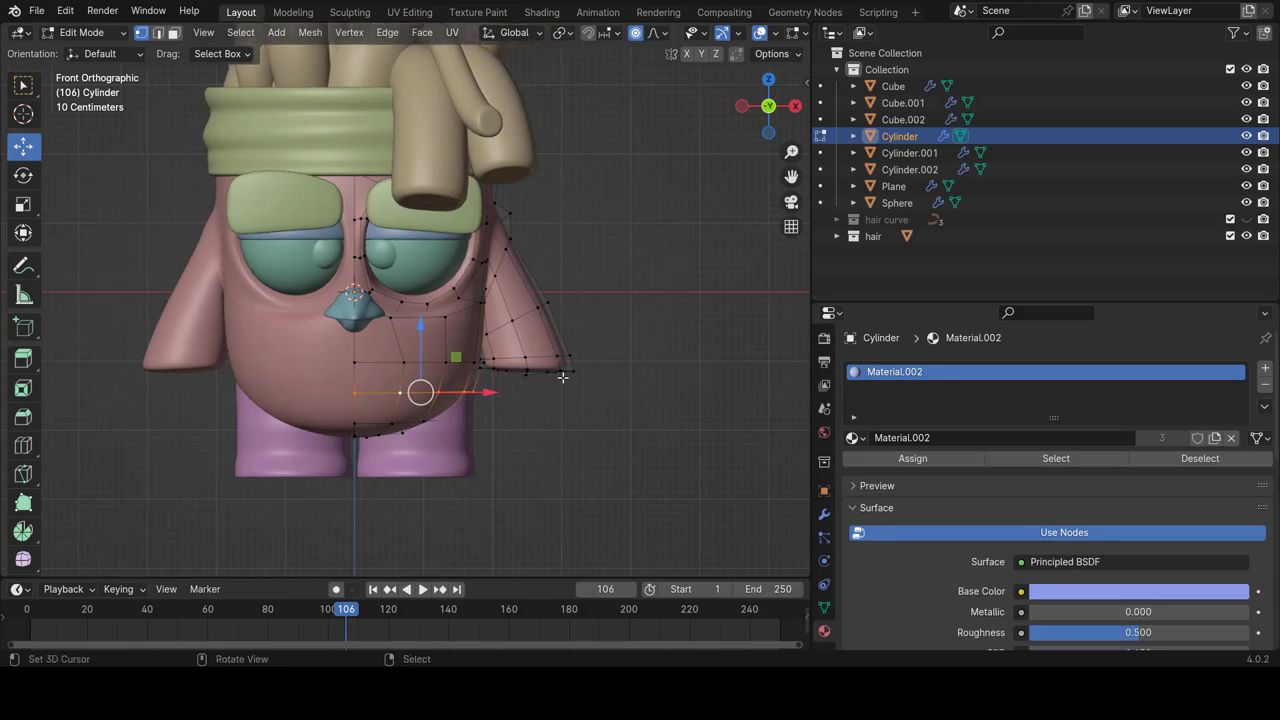
scroll(571, 357, up, 3)
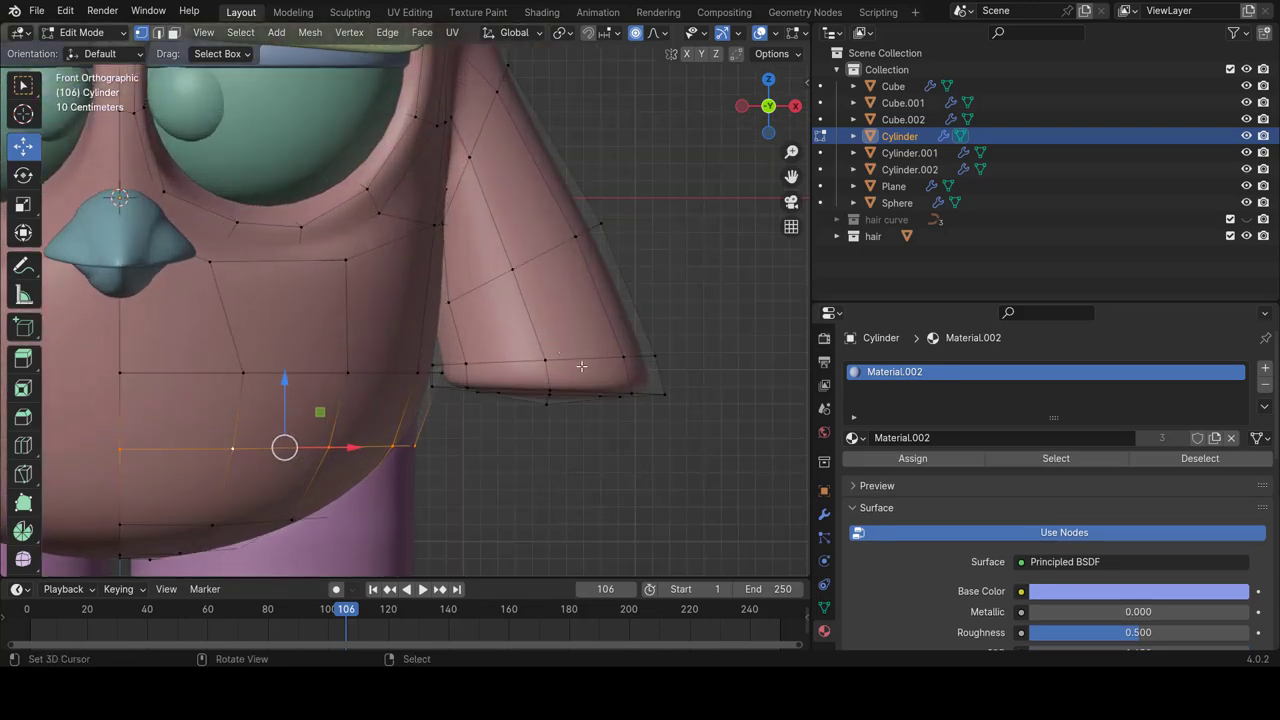
alt+click(578, 358)
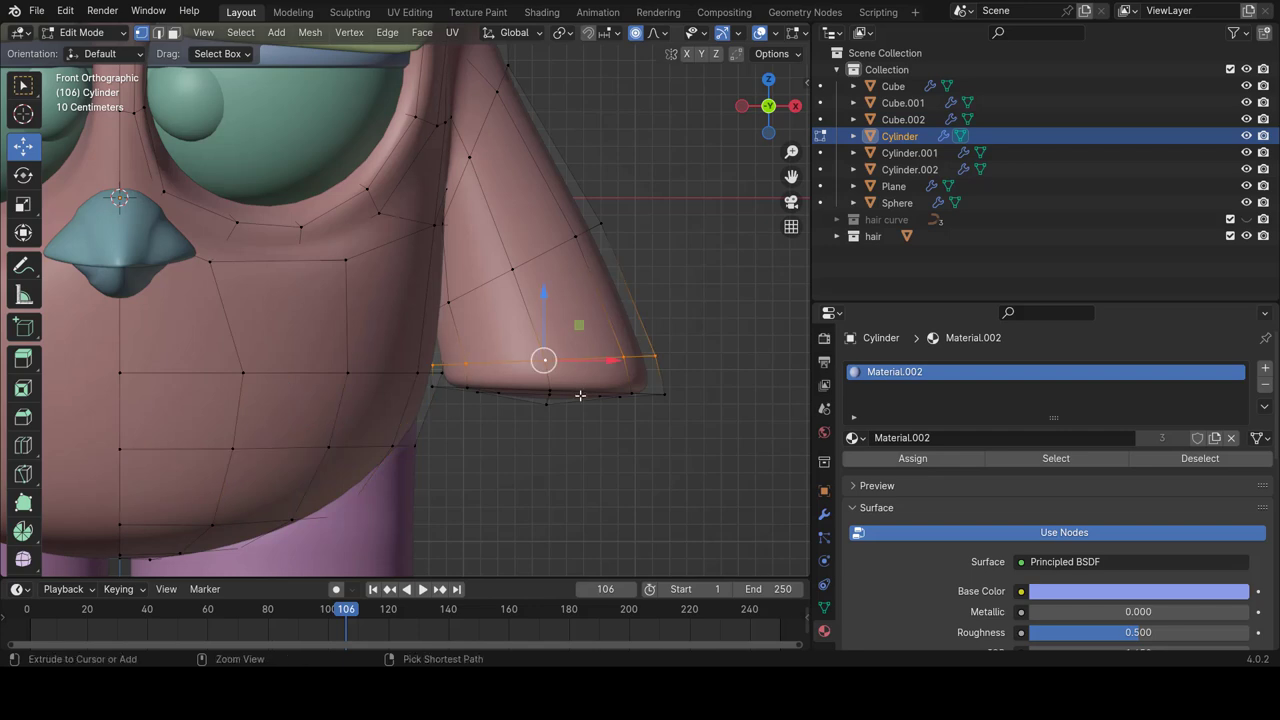
key(ctrl+KP_Add)
key(ctrl+KP_Add)
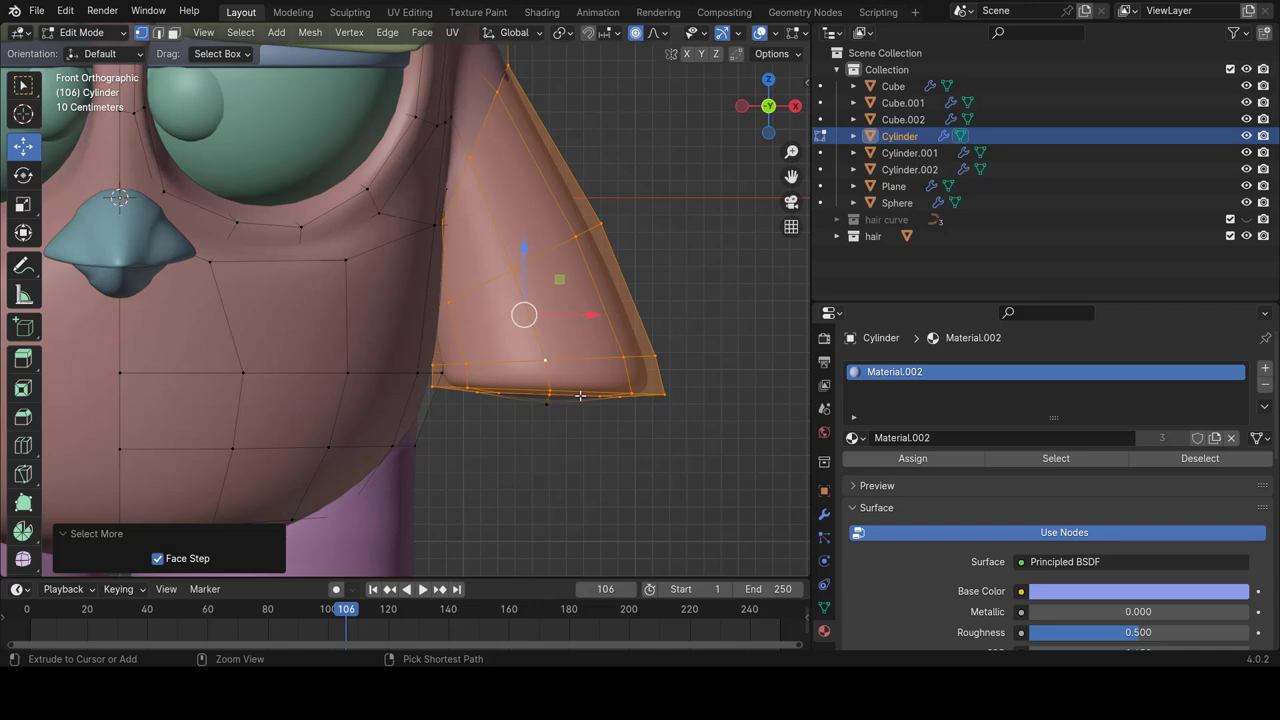
key(ctrl+KP_Add)
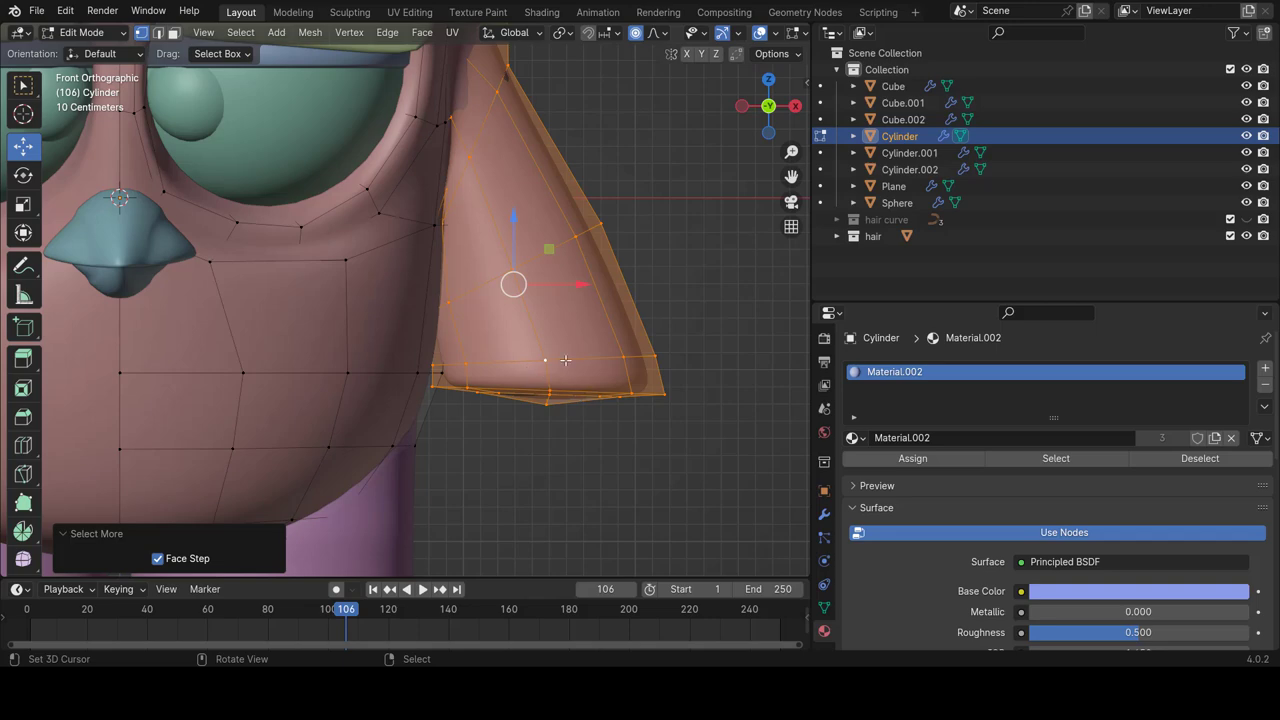
mouse_move(565, 360)
middle_down()
mouse_move(580, 350)
mouse_move(440, 266)
middle_up()
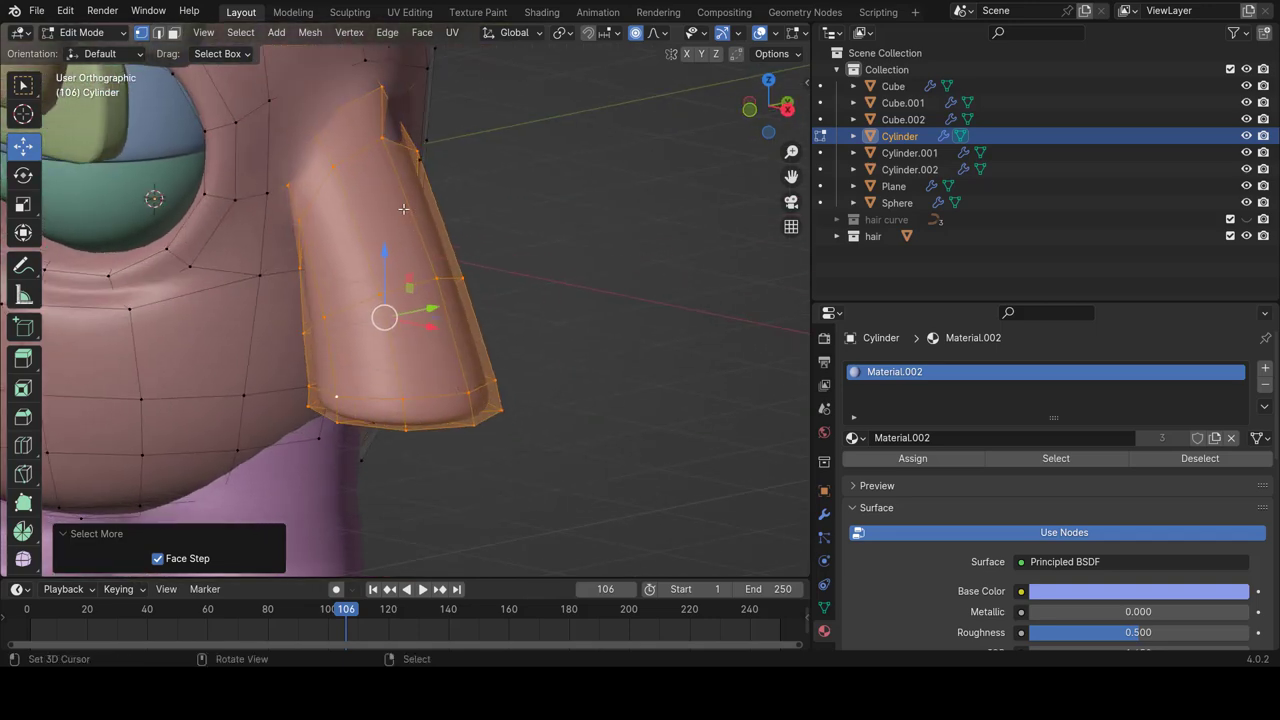
Try moving the right arm with proportional editing, then turn proportional editing off and move again.
mouse_move(403, 208)
middle_down()
mouse_move(339, 206)
mouse_move(497, 325)
middle_up()
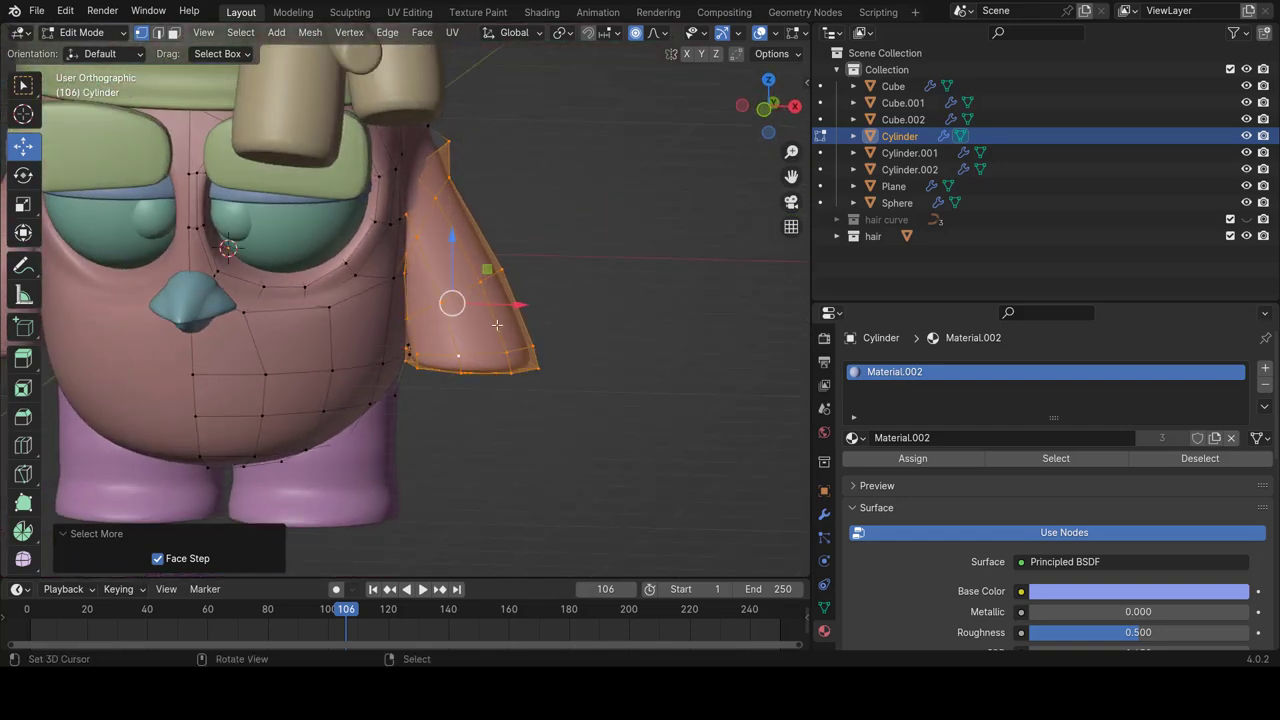
key(g)
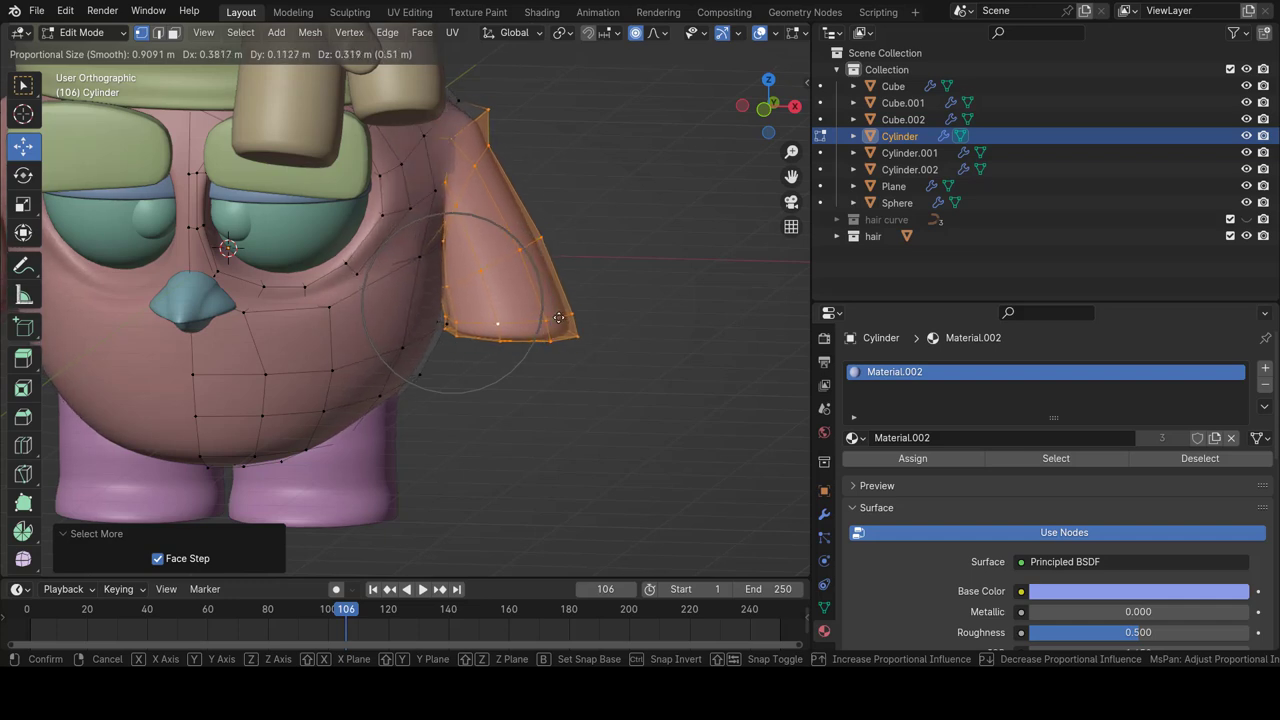
right_click(559, 318)
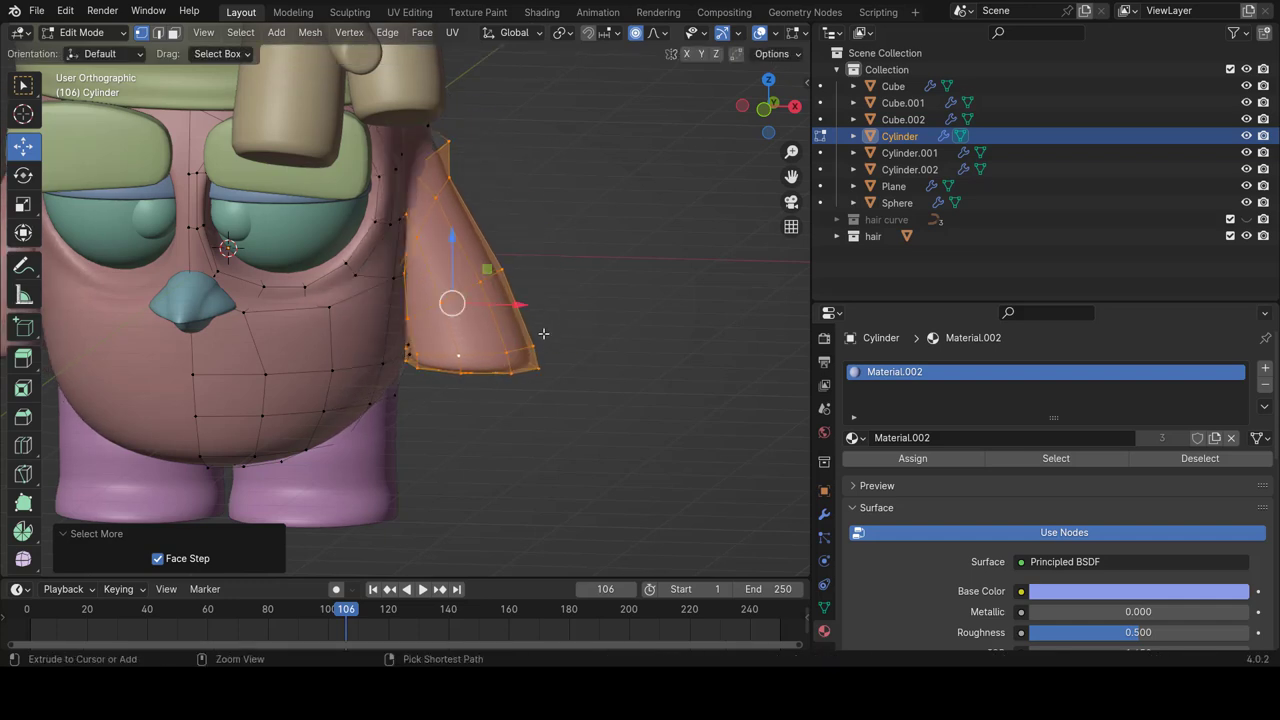
middle_drag(543, 333, 596, 361)
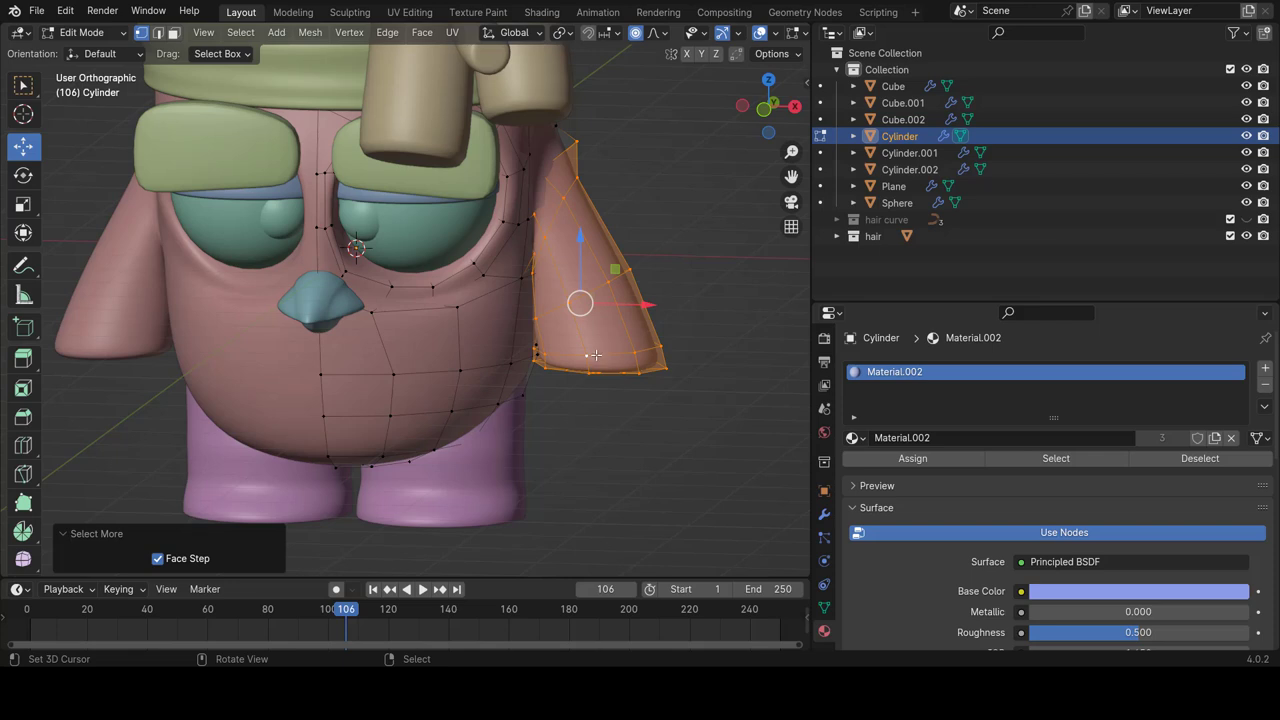
key(g)
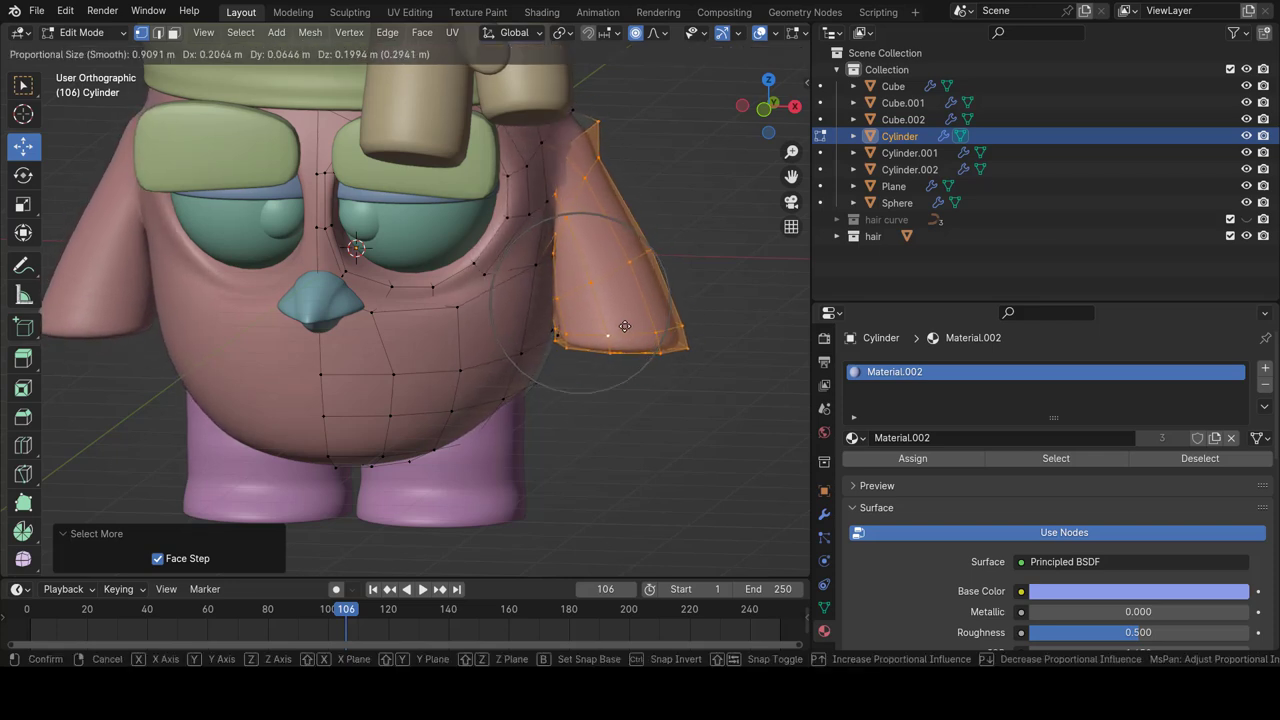
click(613, 355)
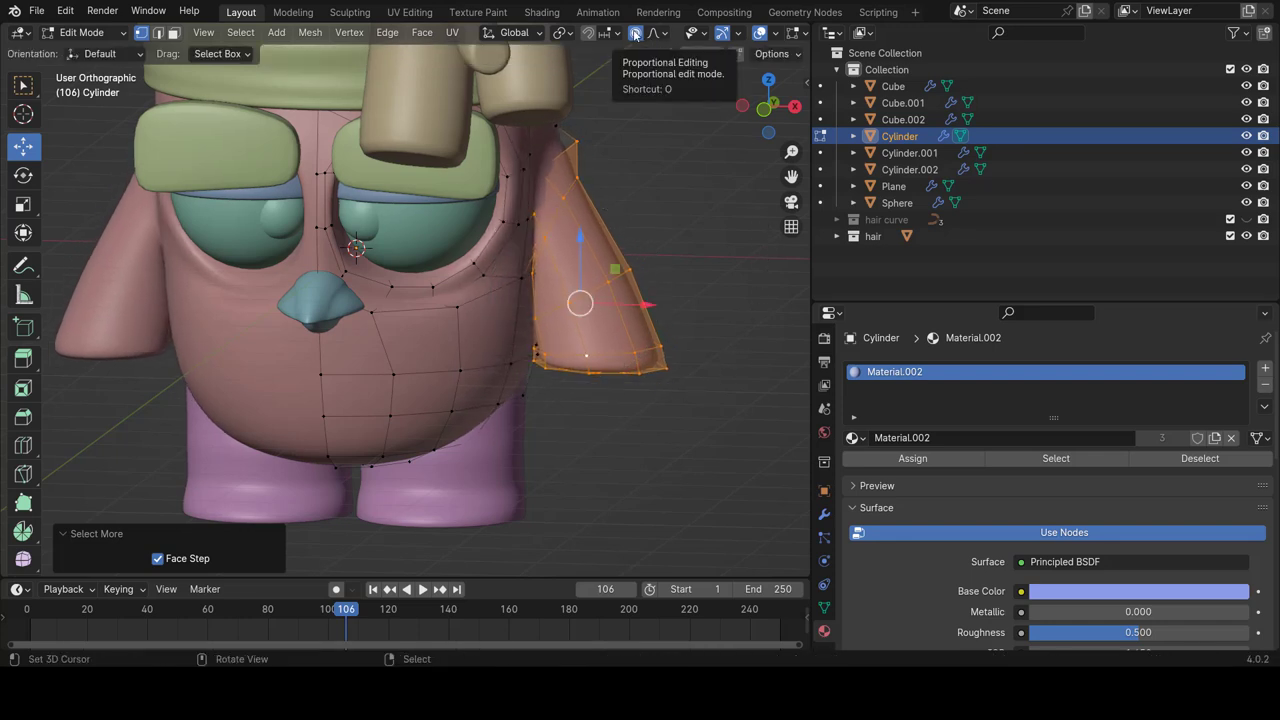
click(635, 34)
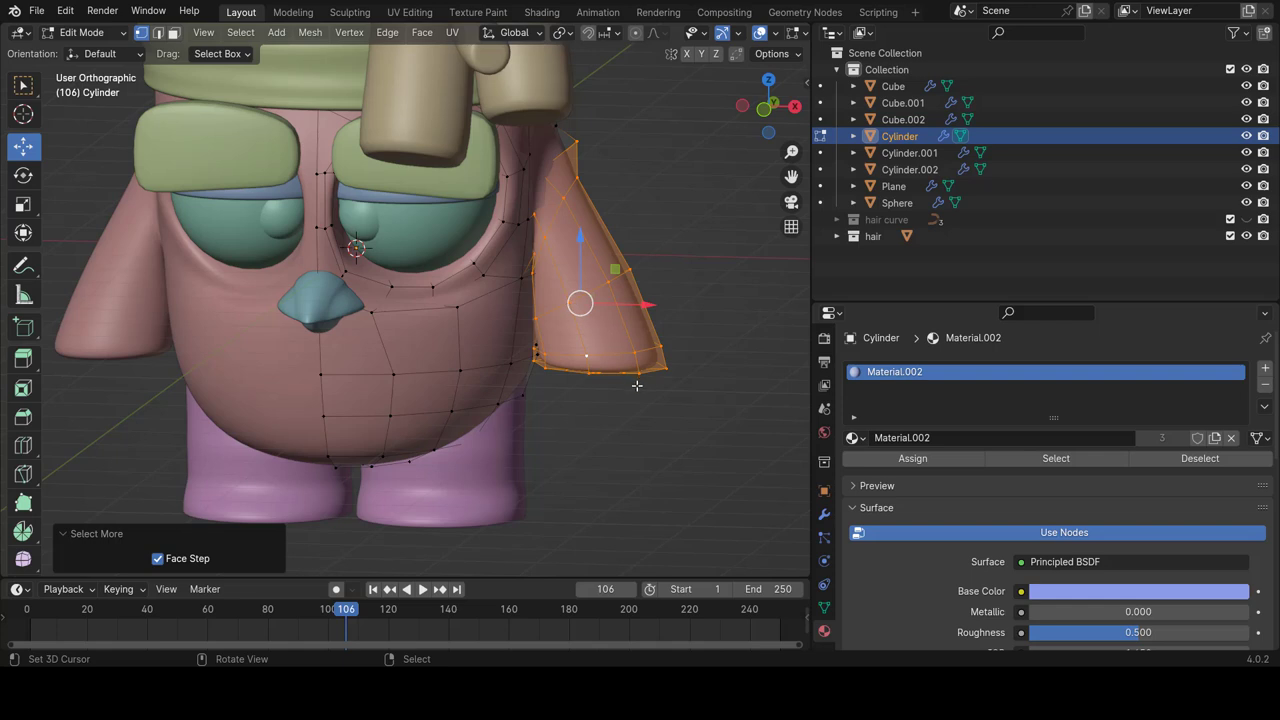
key(g)
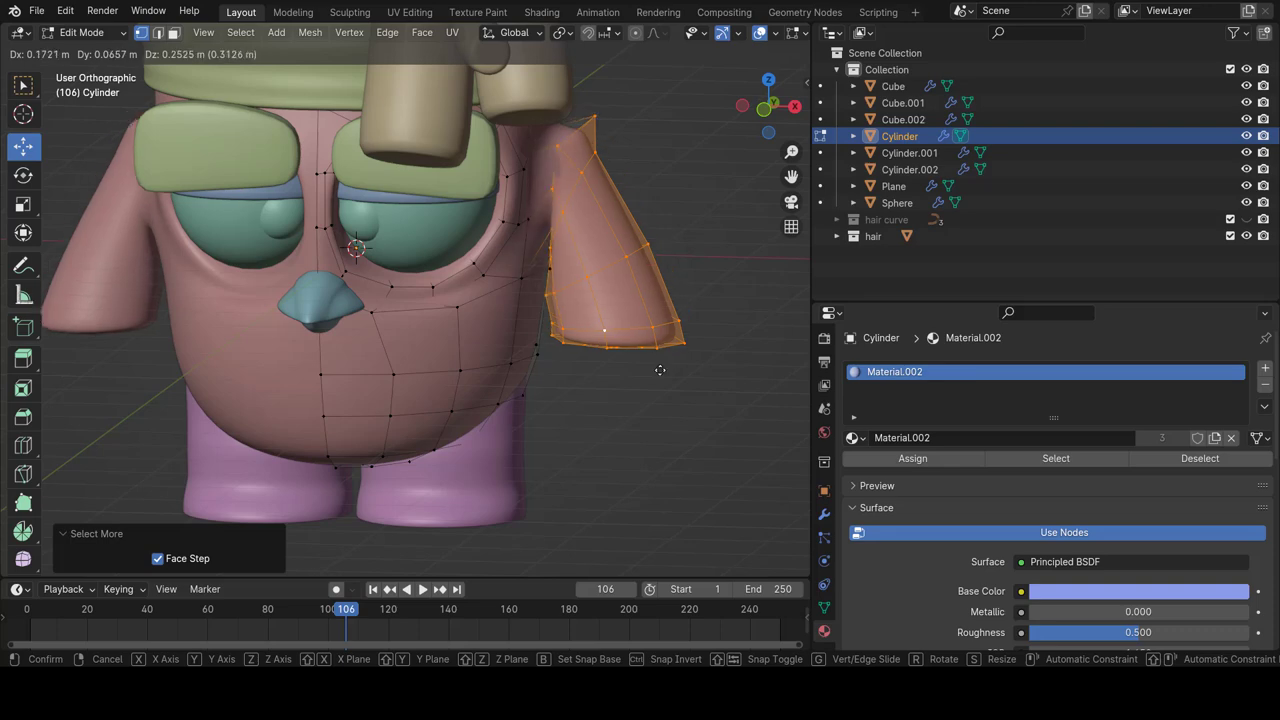
Cancel the arm move and shrink the selection twice toward the arm's lower end.
right_click(672, 358)
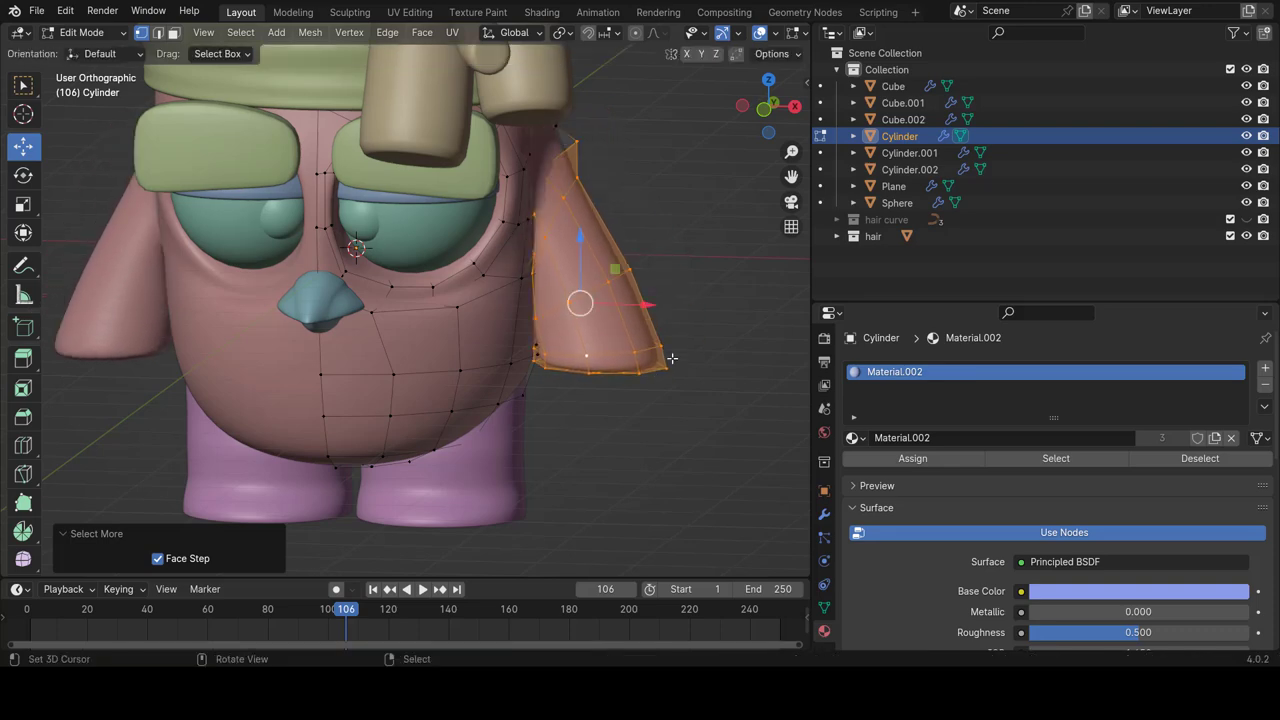
mouse_move(706, 370)
middle_down()
mouse_move(473, 298)
mouse_move(564, 344)
middle_up()
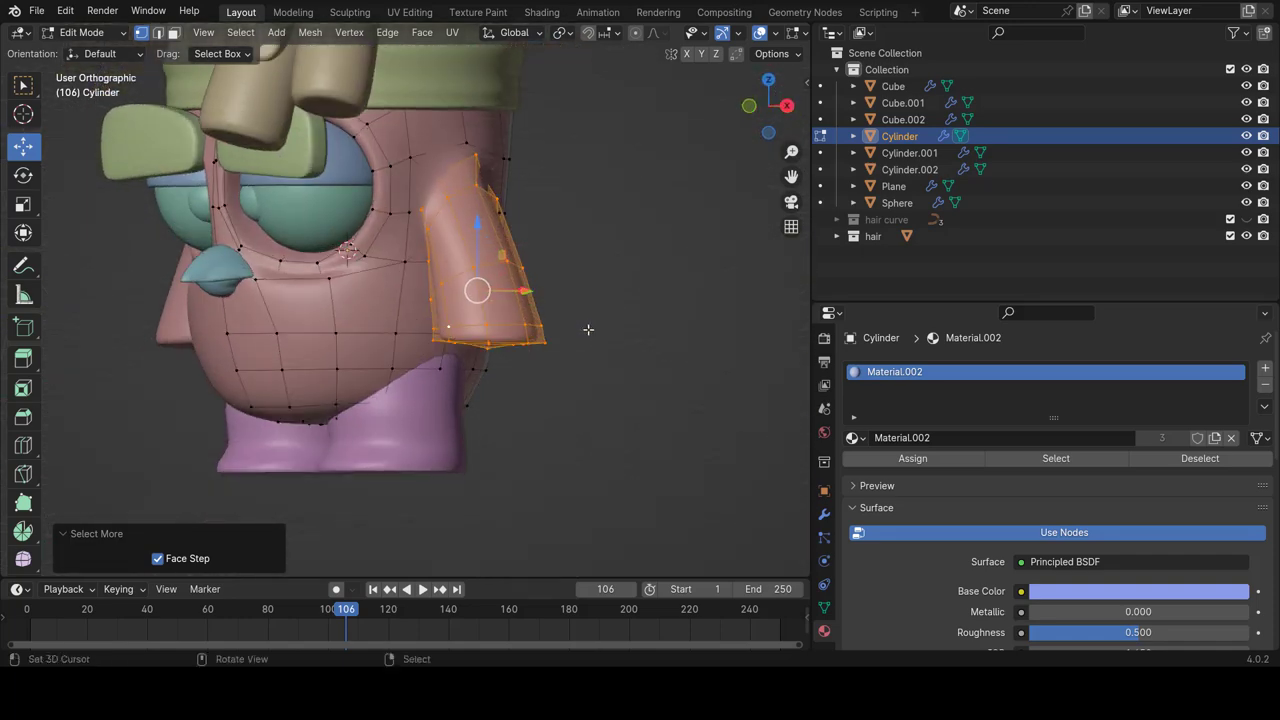
scroll(564, 344, up, 2)
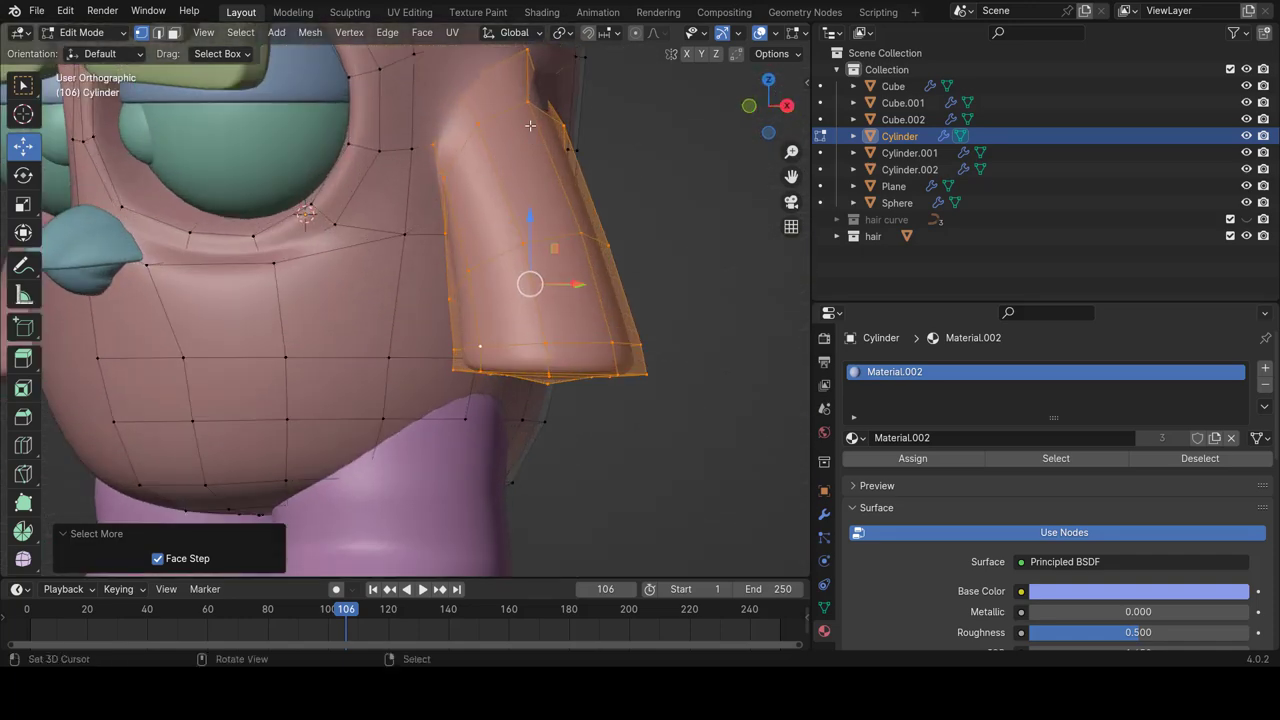
middle_drag(536, 246, 460, 272)
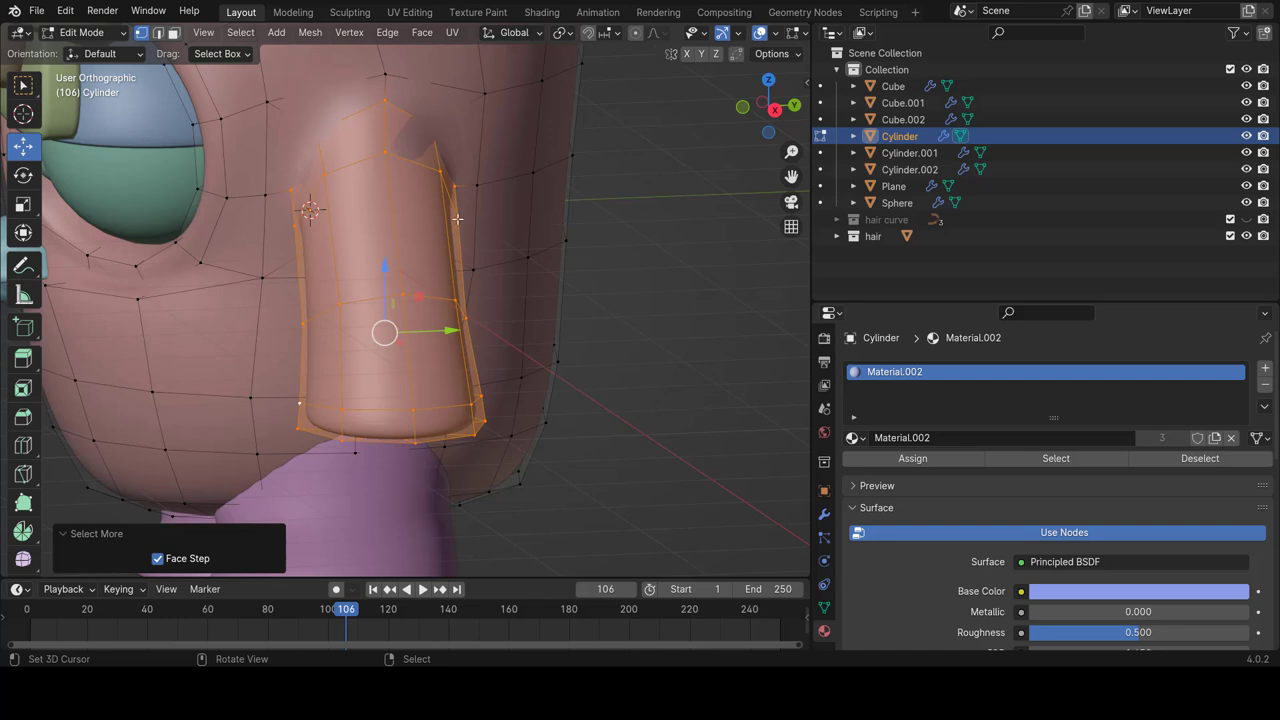
scroll(469, 233, down, 3)
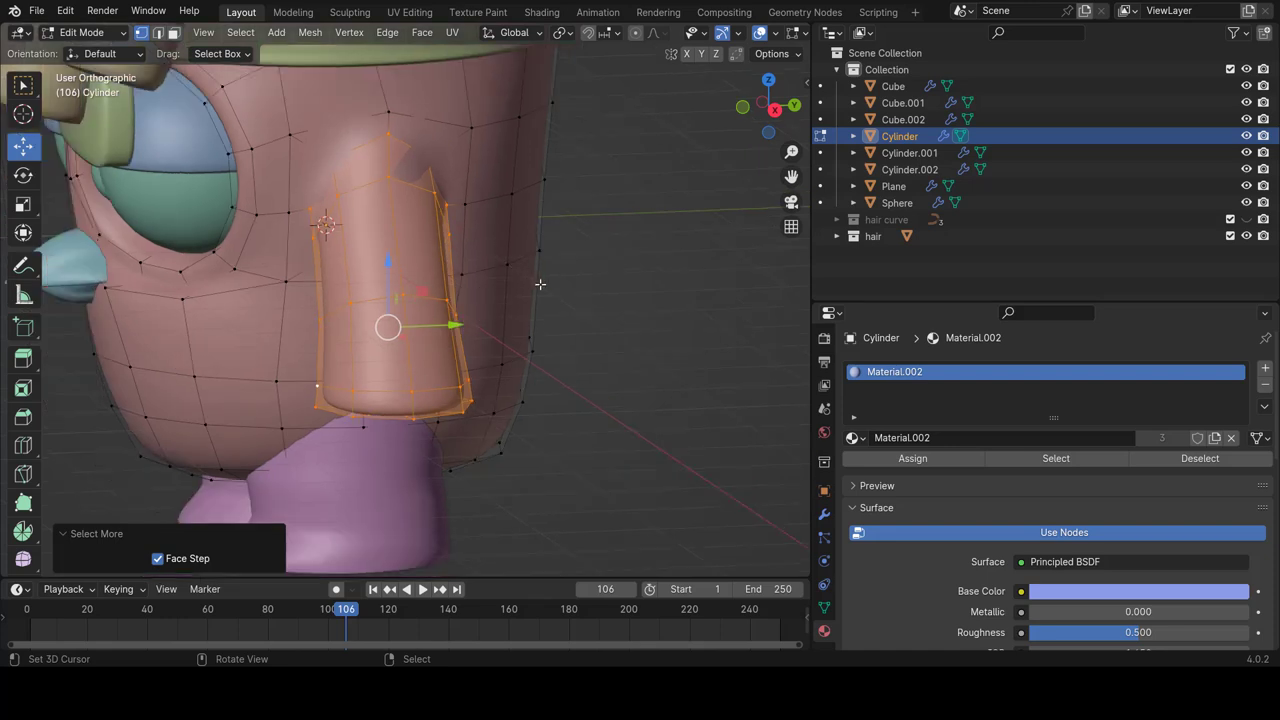
mouse_move(543, 283)
middle_down()
mouse_move(589, 297)
mouse_move(683, 272)
mouse_move(674, 292)
middle_up()
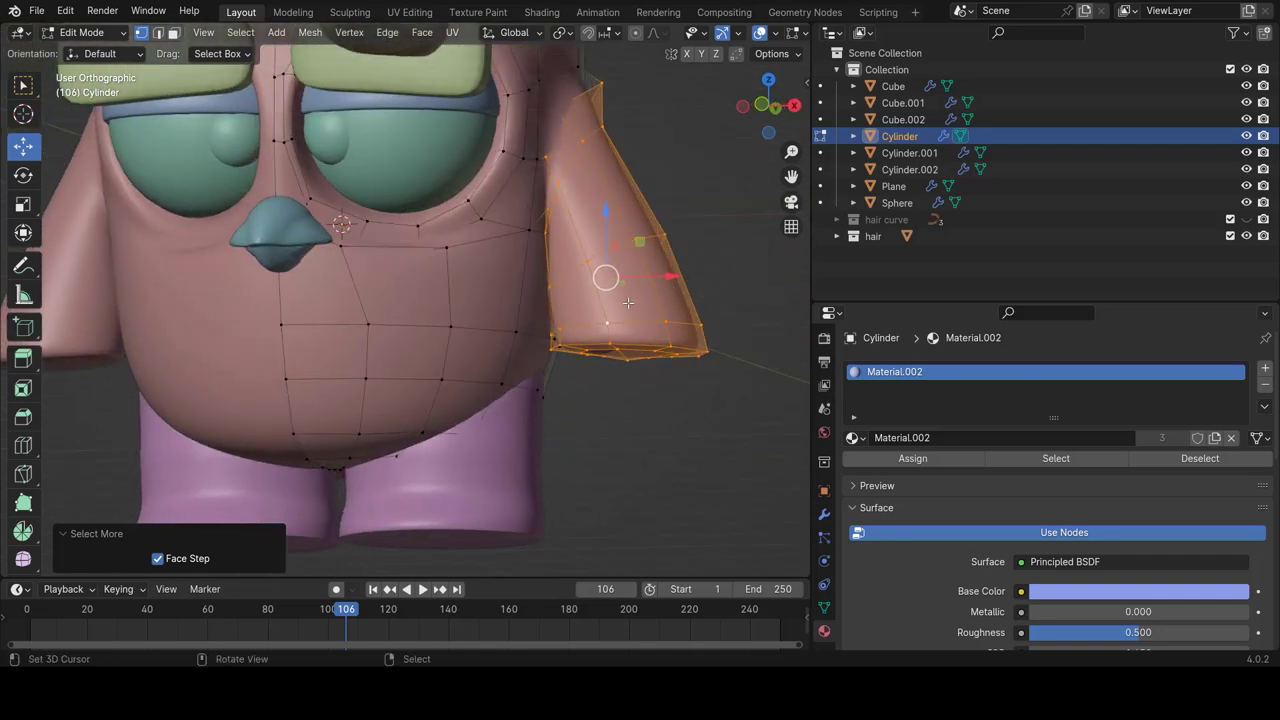
key(ctrl)
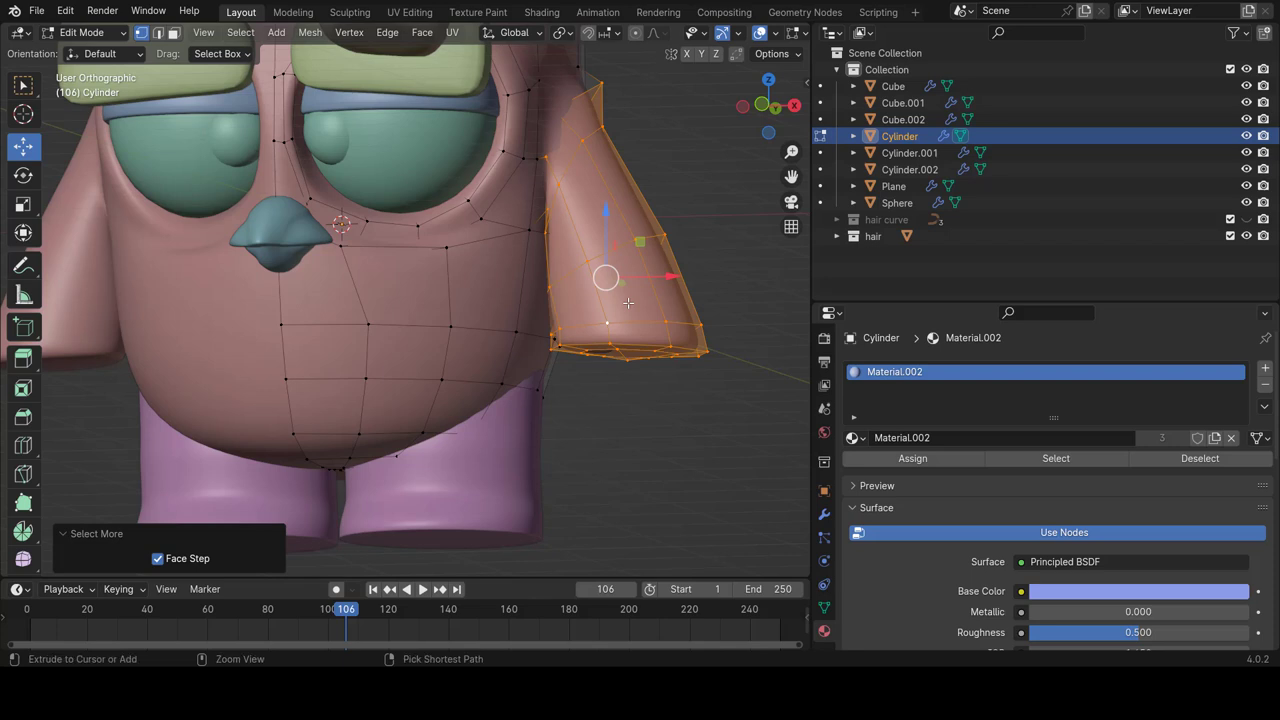
key(ctrl+KP_Subtract)
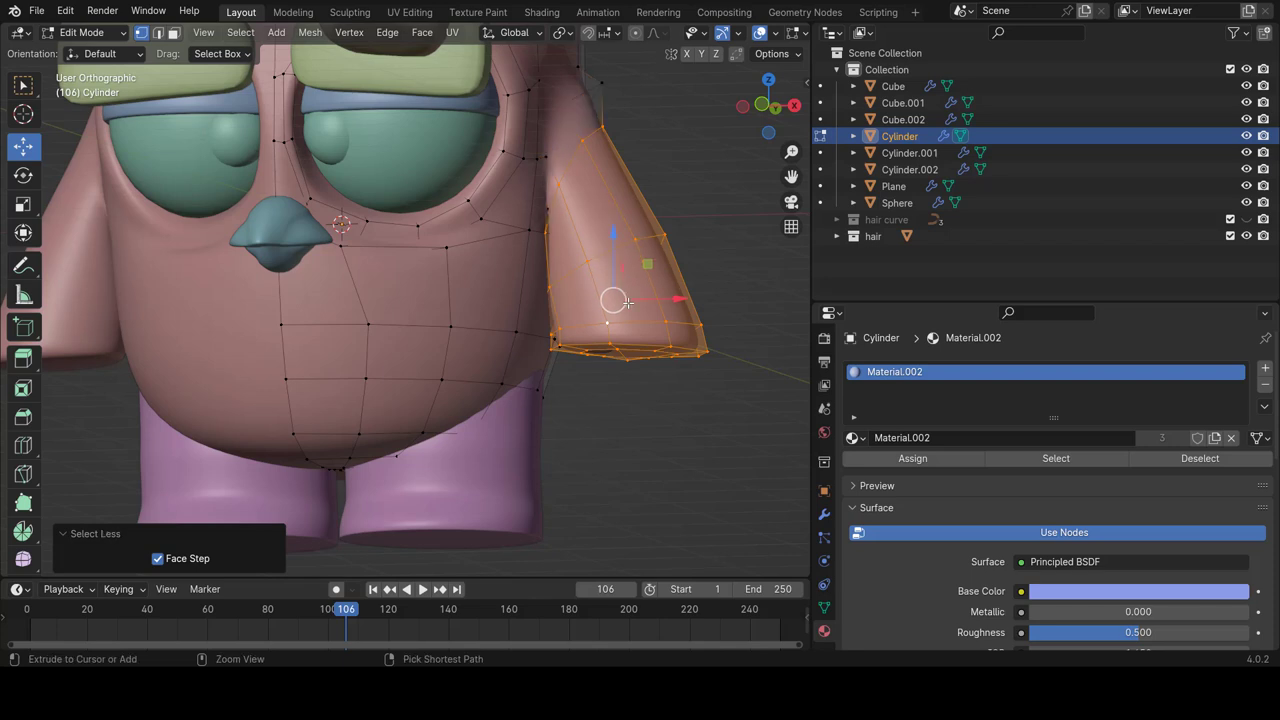
key(ctrl+KP_Subtract)
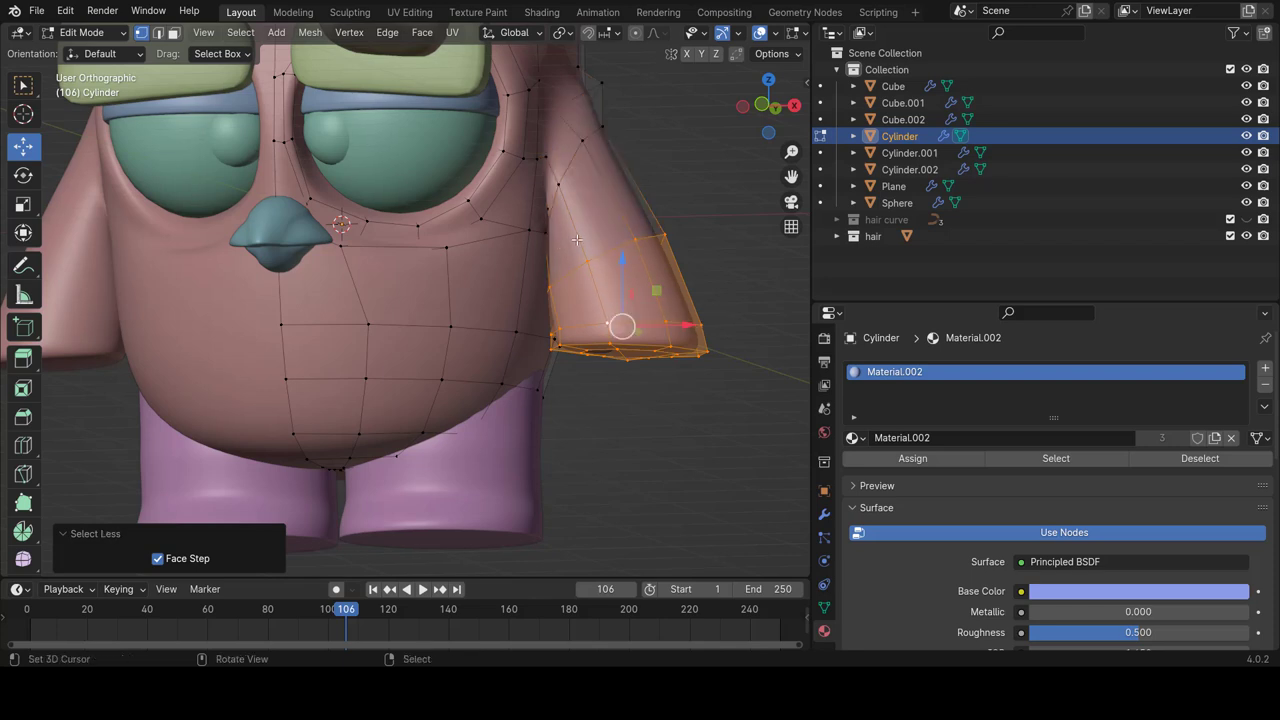
middle_drag(577, 240, 432, 222)
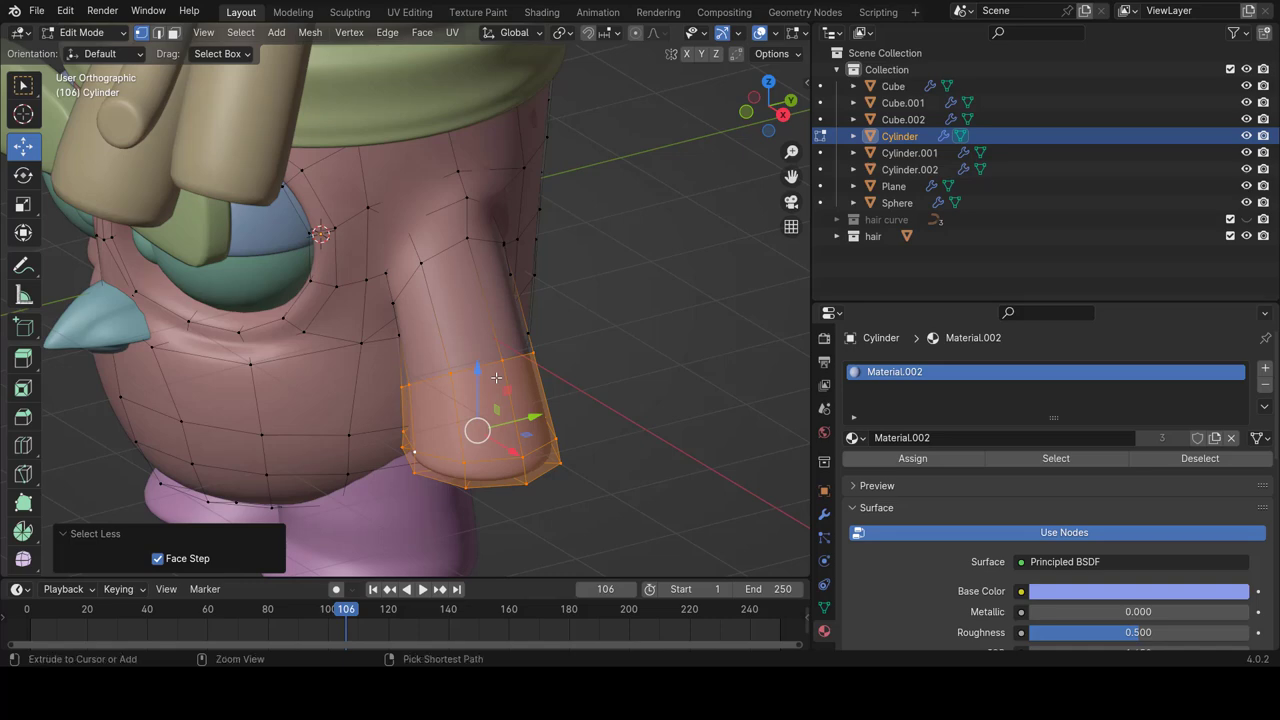
In front view, reduce the selection to the arm's bottom ring and drag it down on Z.
key(ctrl+KP_Subtract)
key(KP_1)
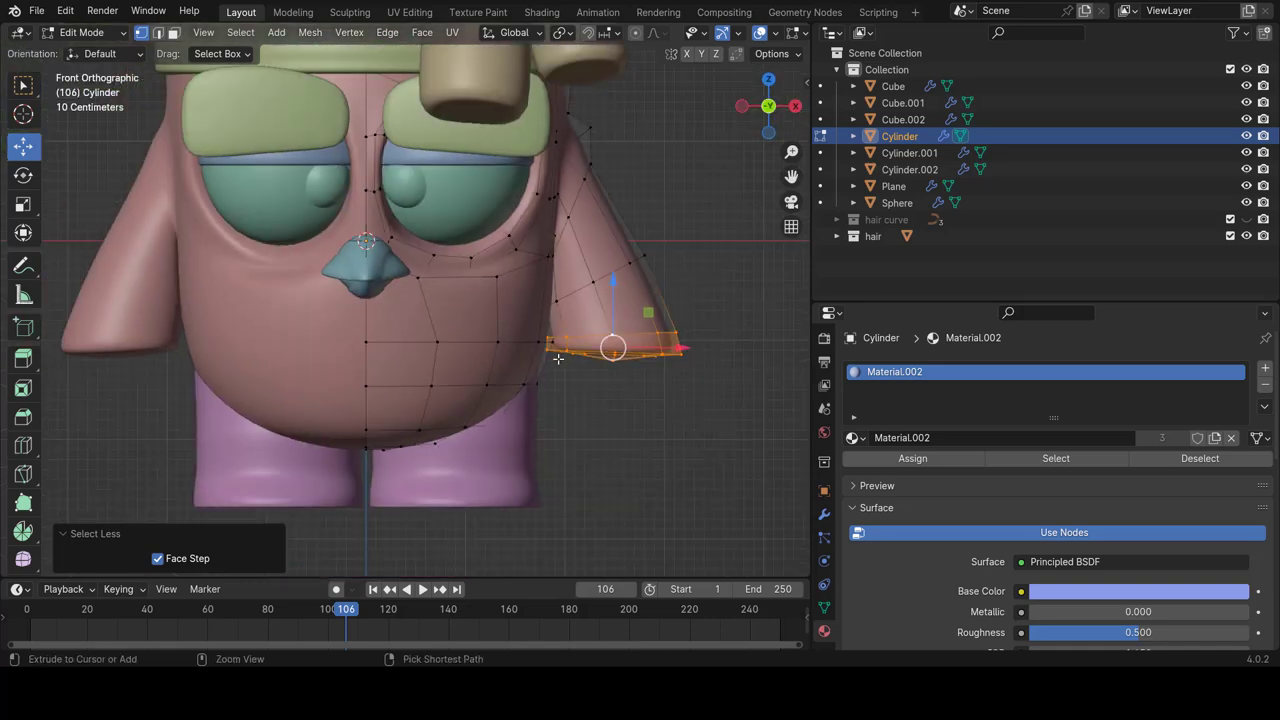
ctrl+scroll(566, 352, down, 3)
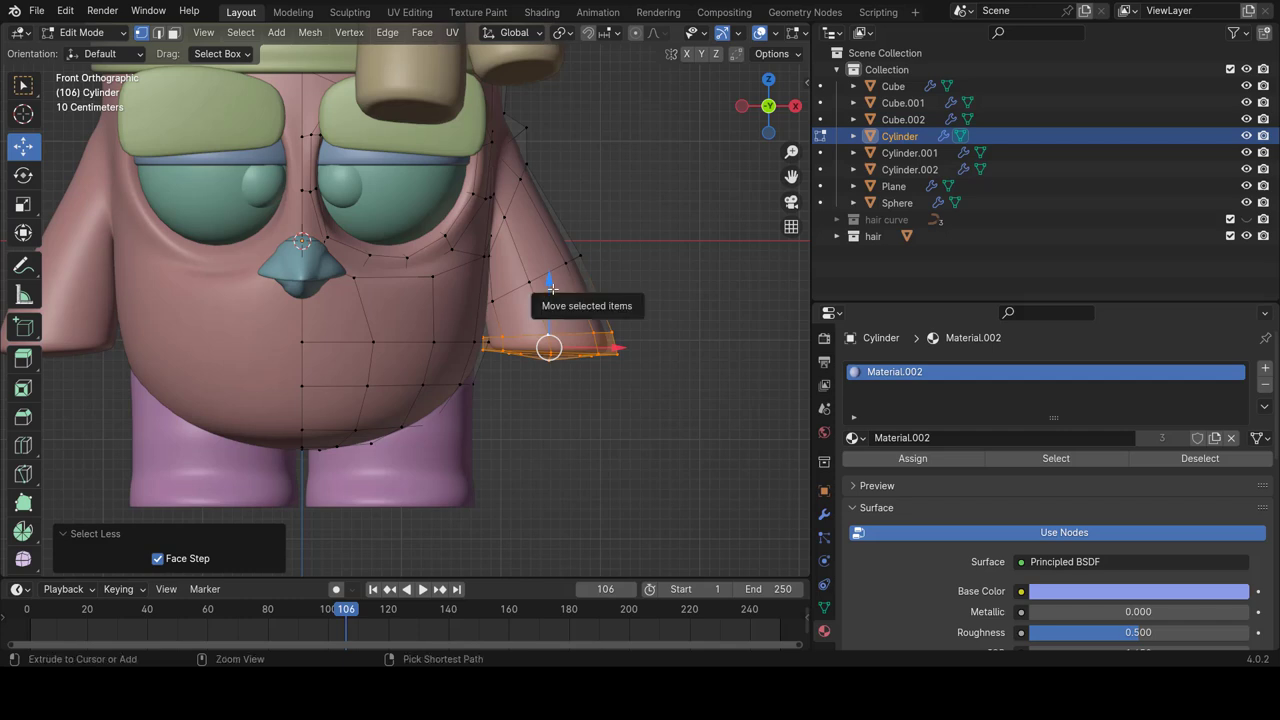
key(ctrl+z)
key(ctrl+KP_Add)
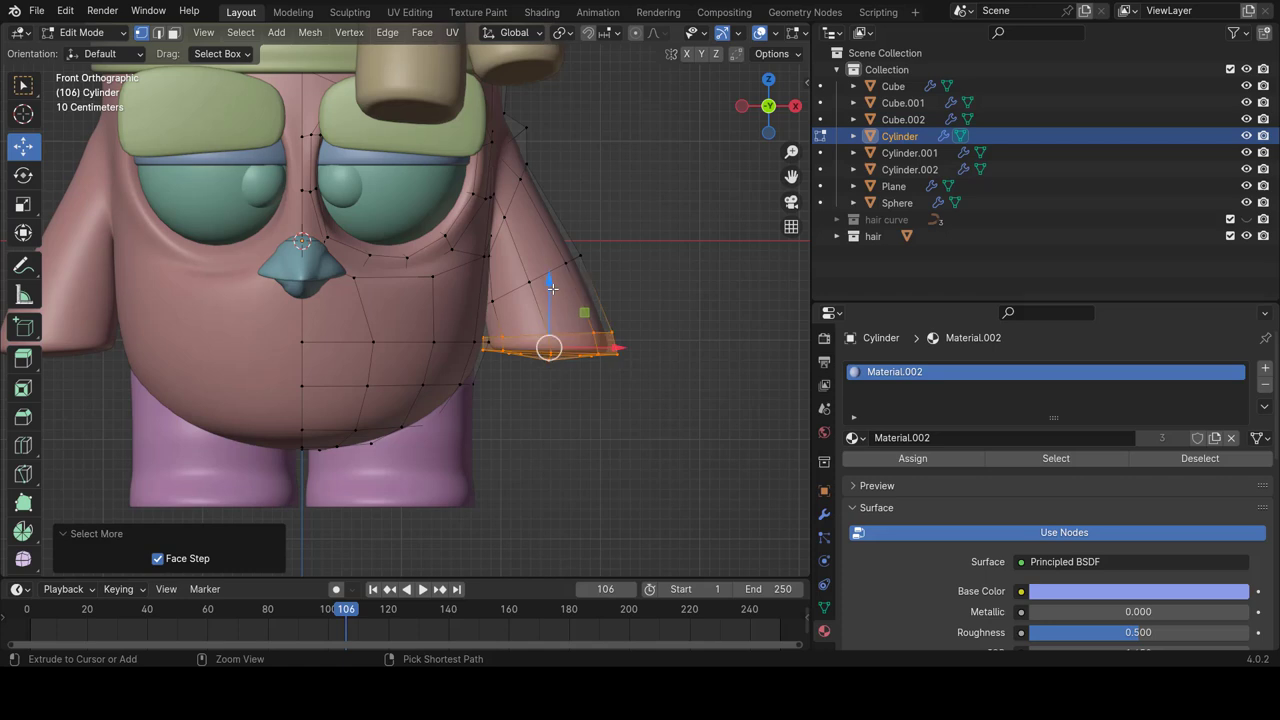
key(ctrl+KP_Add)
key(ctrl+KP_Add)
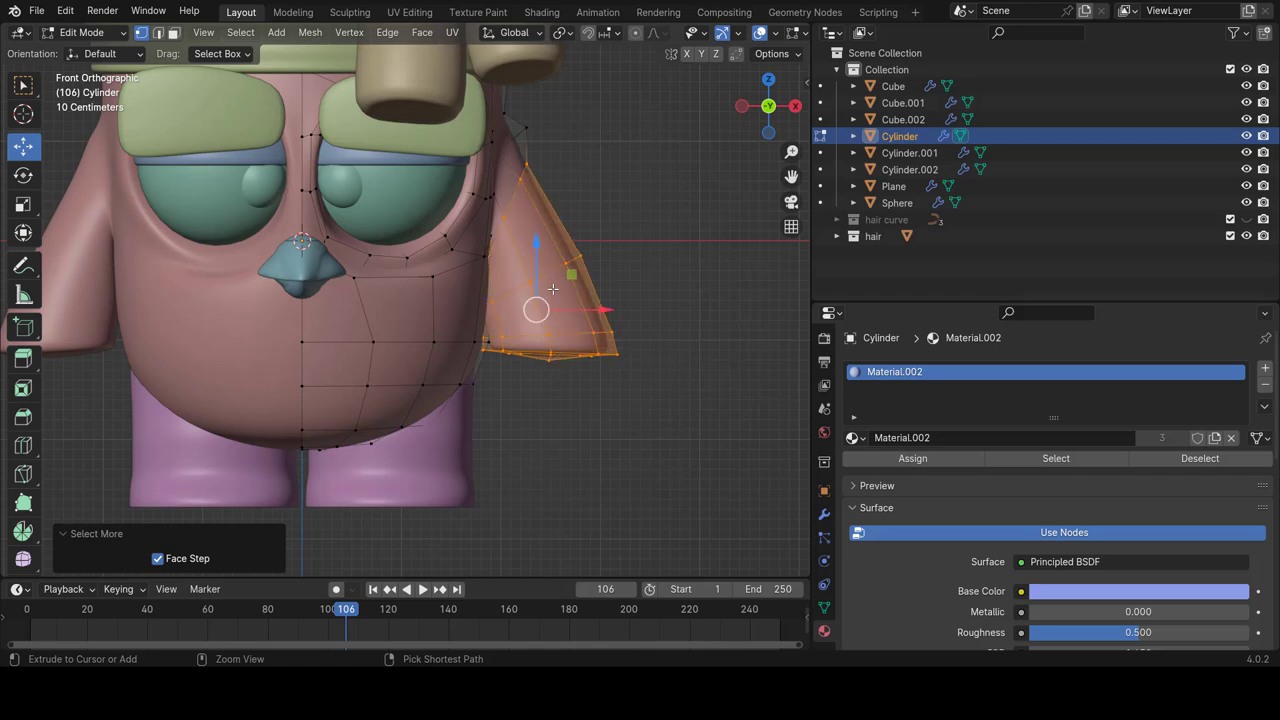
key(ctrl+KP_Subtract)
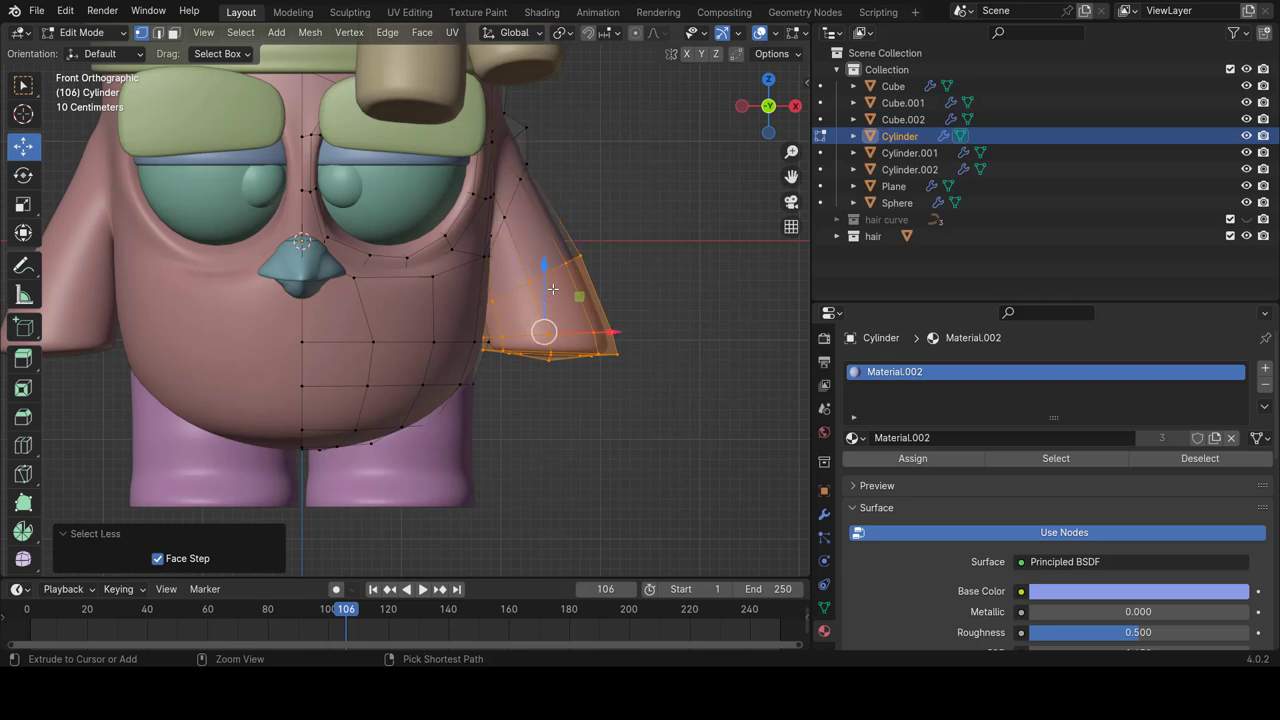
key(alt+e)
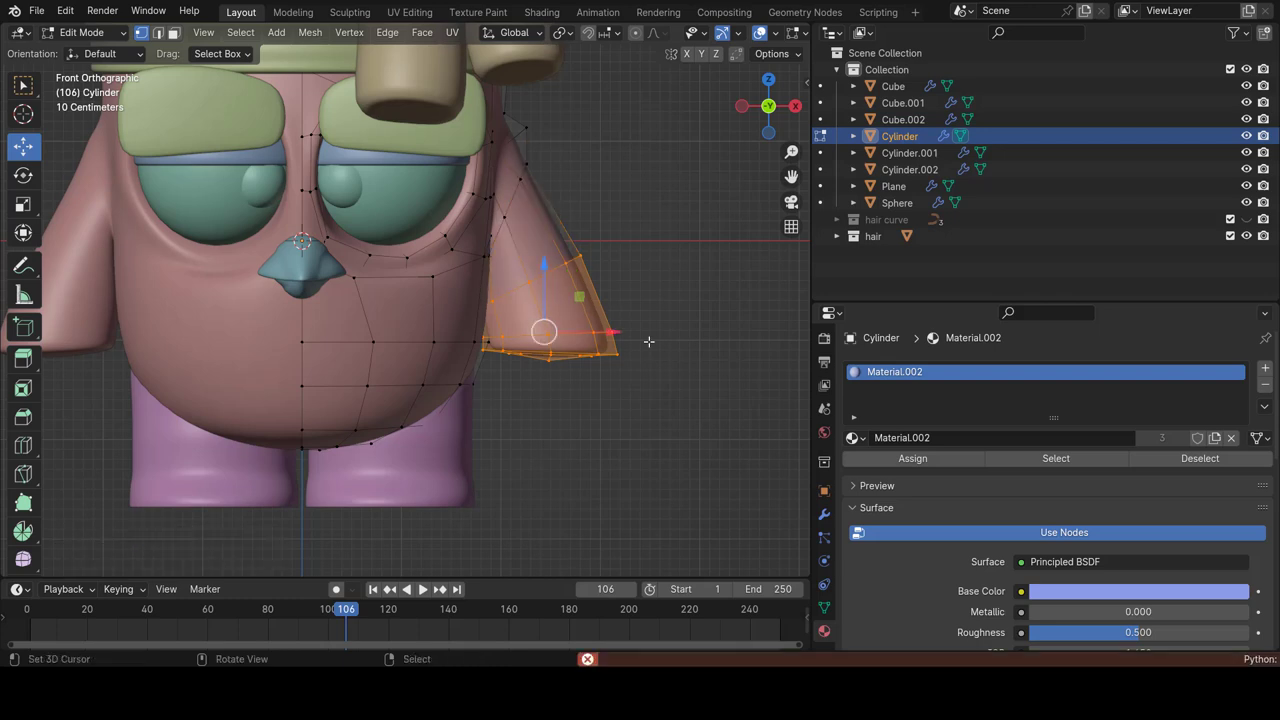
key(ctrl+KP_Subtract)
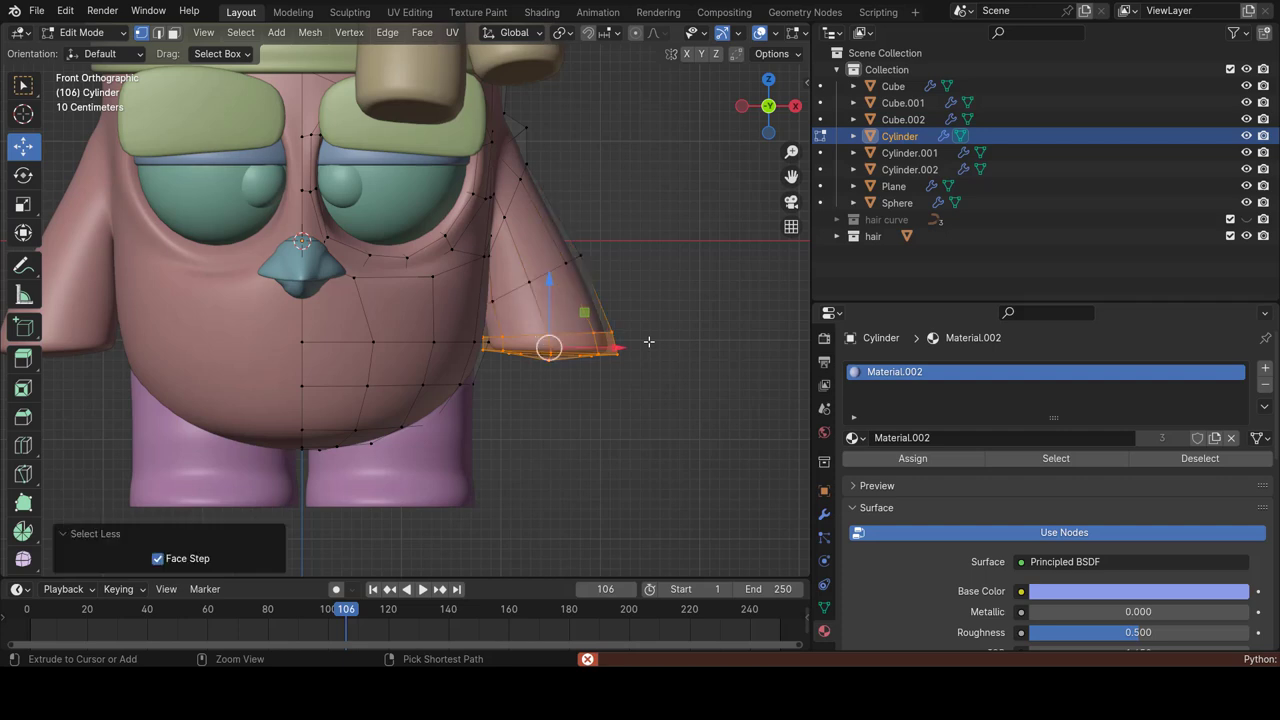
ctrl+scroll(649, 342, up, 3)
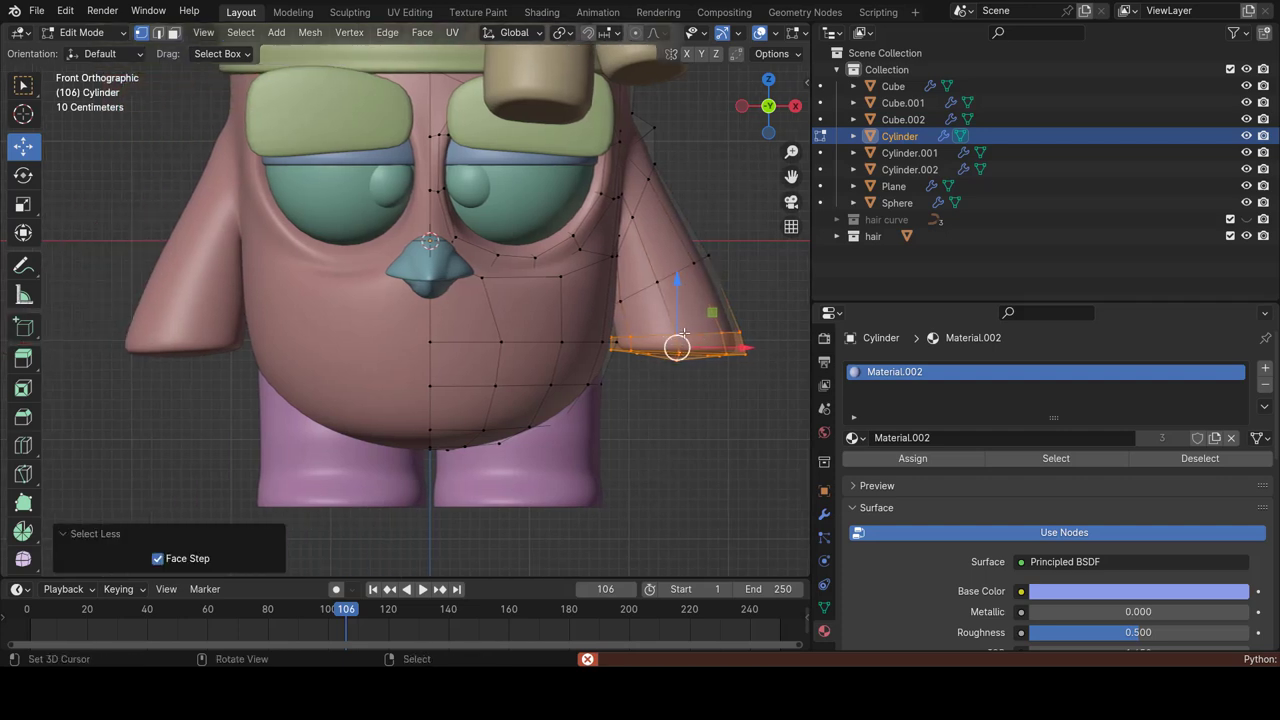
ctrl+scroll(651, 300, down, 1)
drag(651, 279, 670, 343)
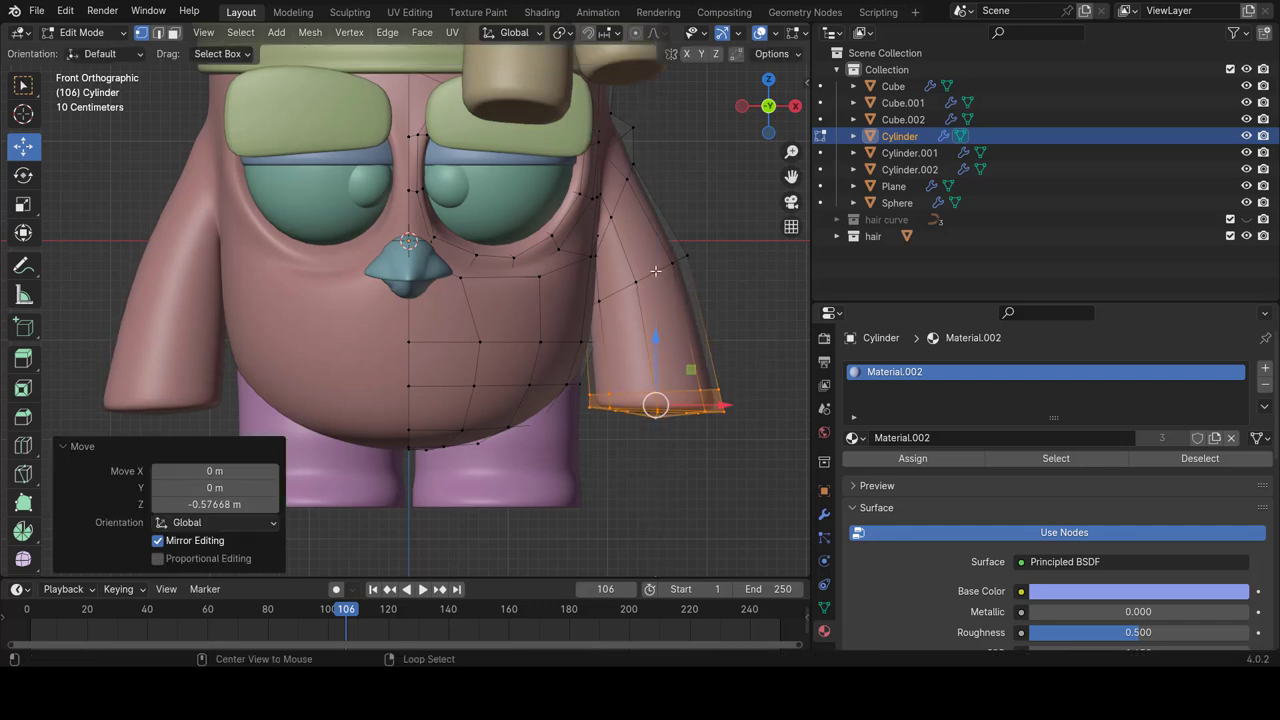
Fix the arm end 0.57668 m lower and reposition a single mid-arm vertex.
alt+click(655, 274)
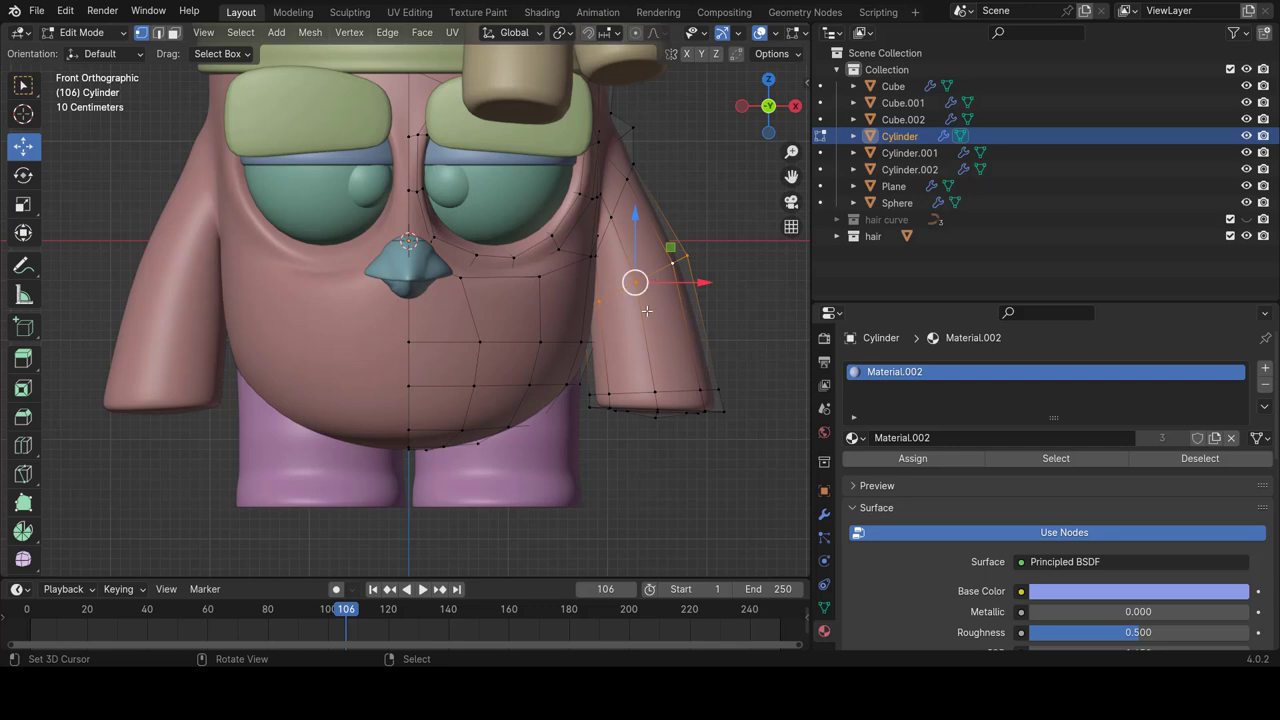
click(648, 276)
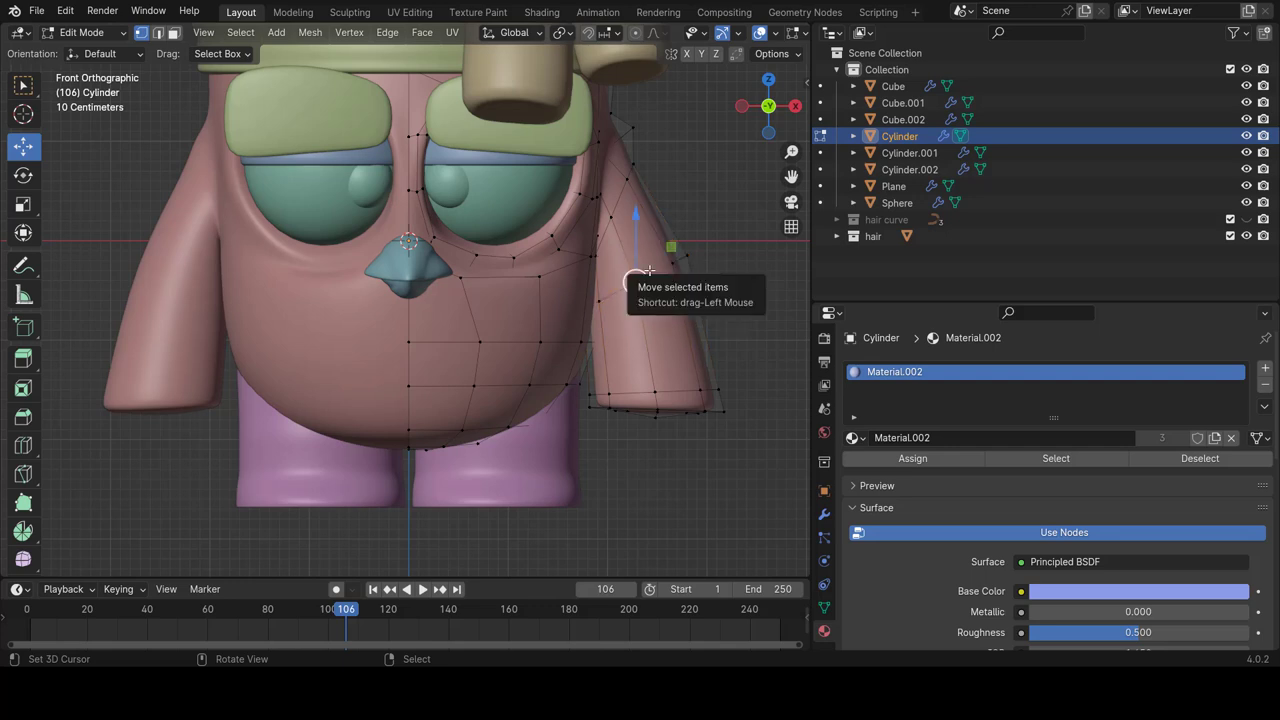
key(g)
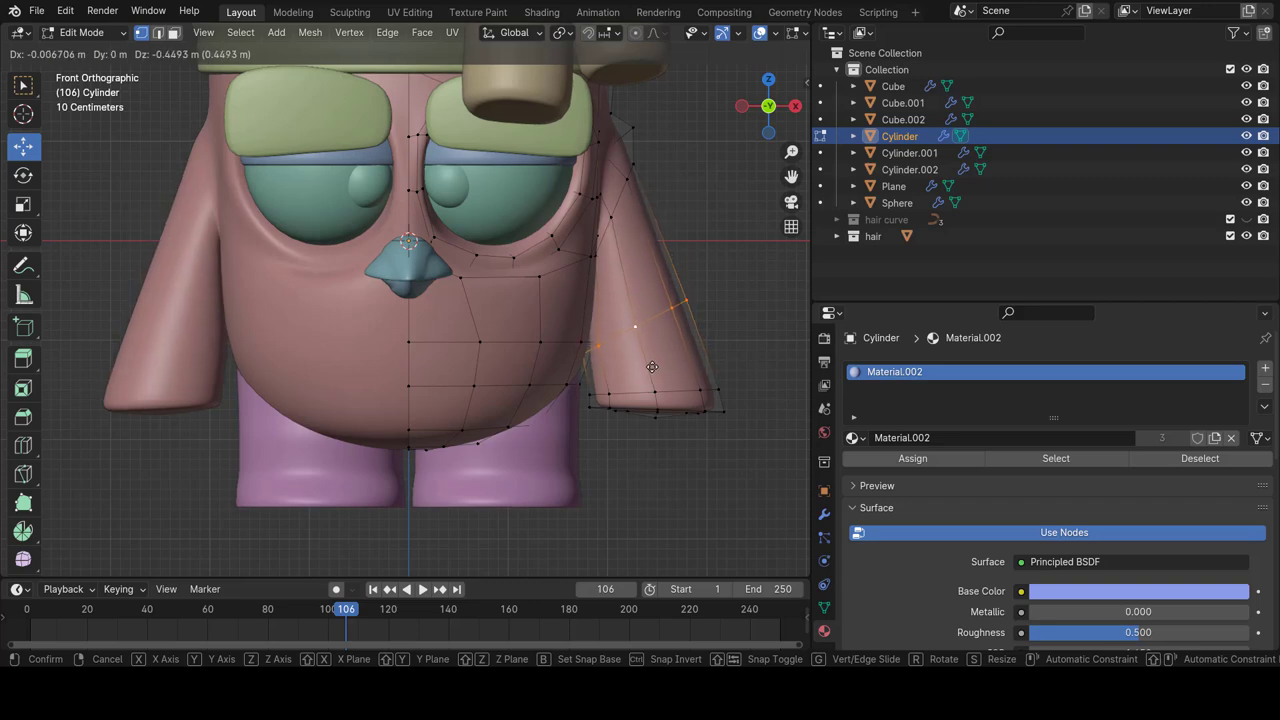
click(652, 365)
scroll(652, 365, down, 1)
shift+middle_drag(652, 365, 561, 362)
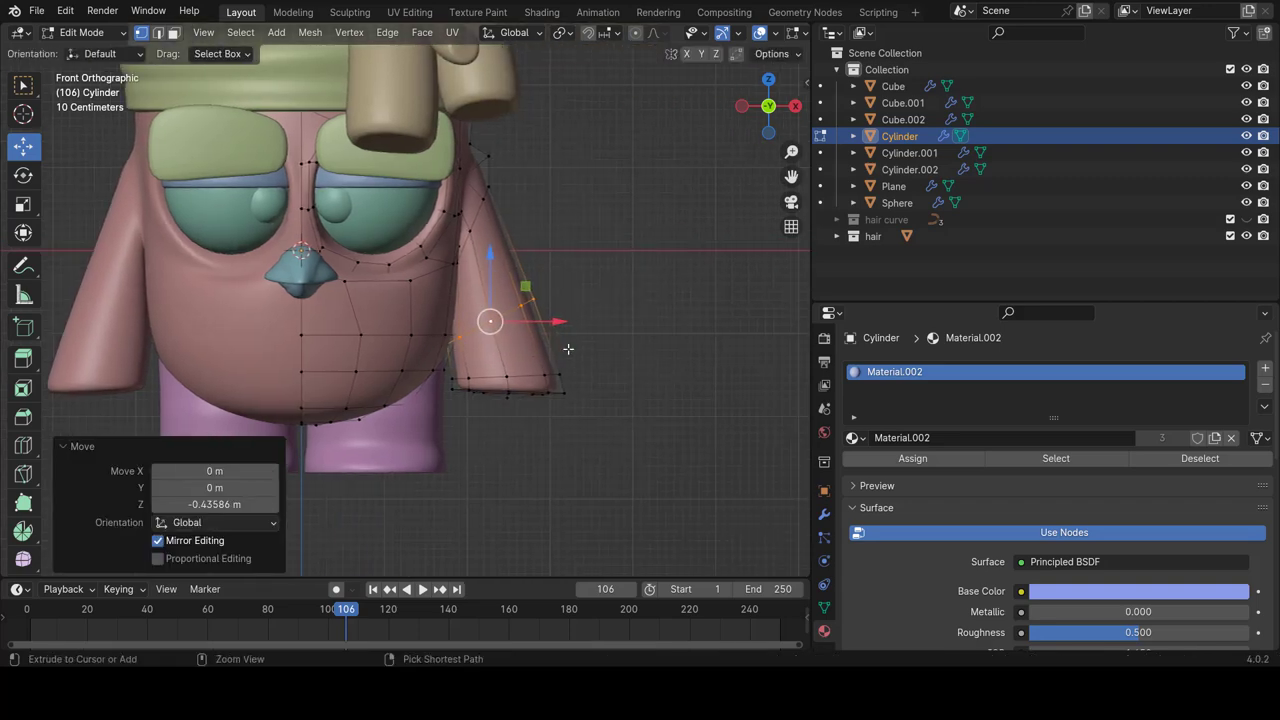
scroll(561, 362, up, 2)
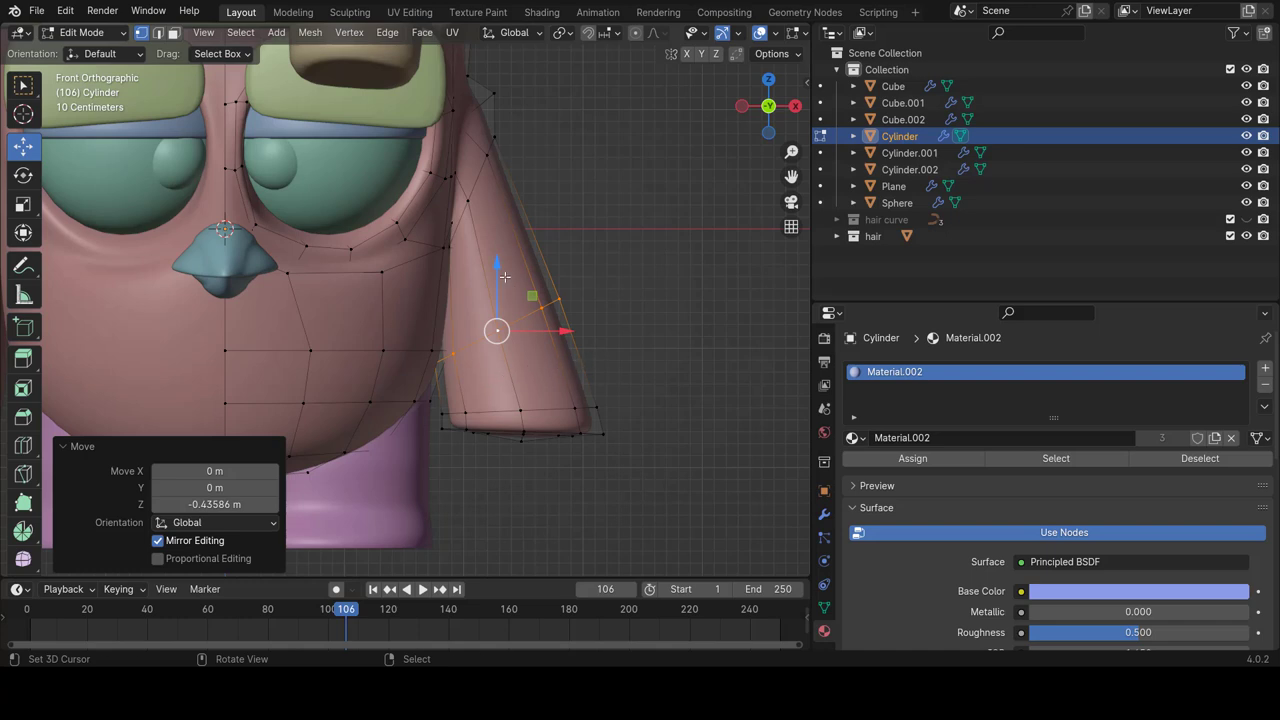
Add two edge loops across the lengthened arm and return to Object Mode.
key(ctrl+r)
scroll(505, 277, up, 1)
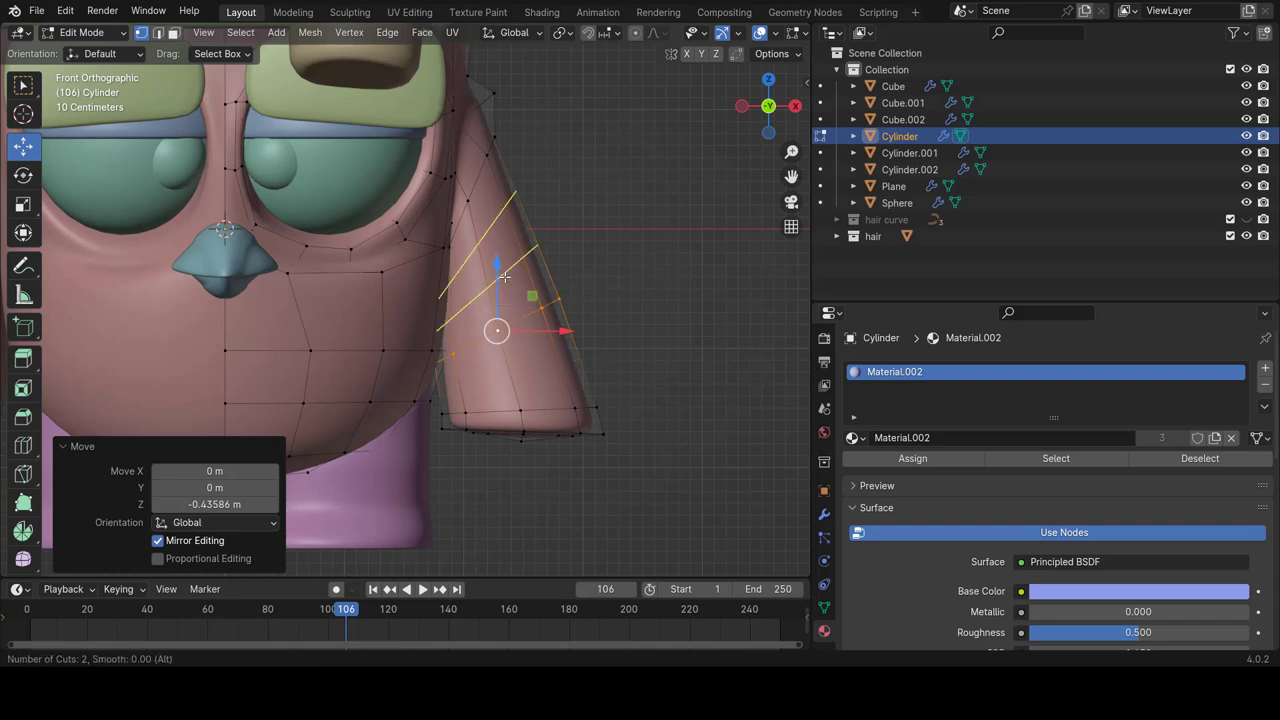
click(505, 277)
right_click(505, 280)
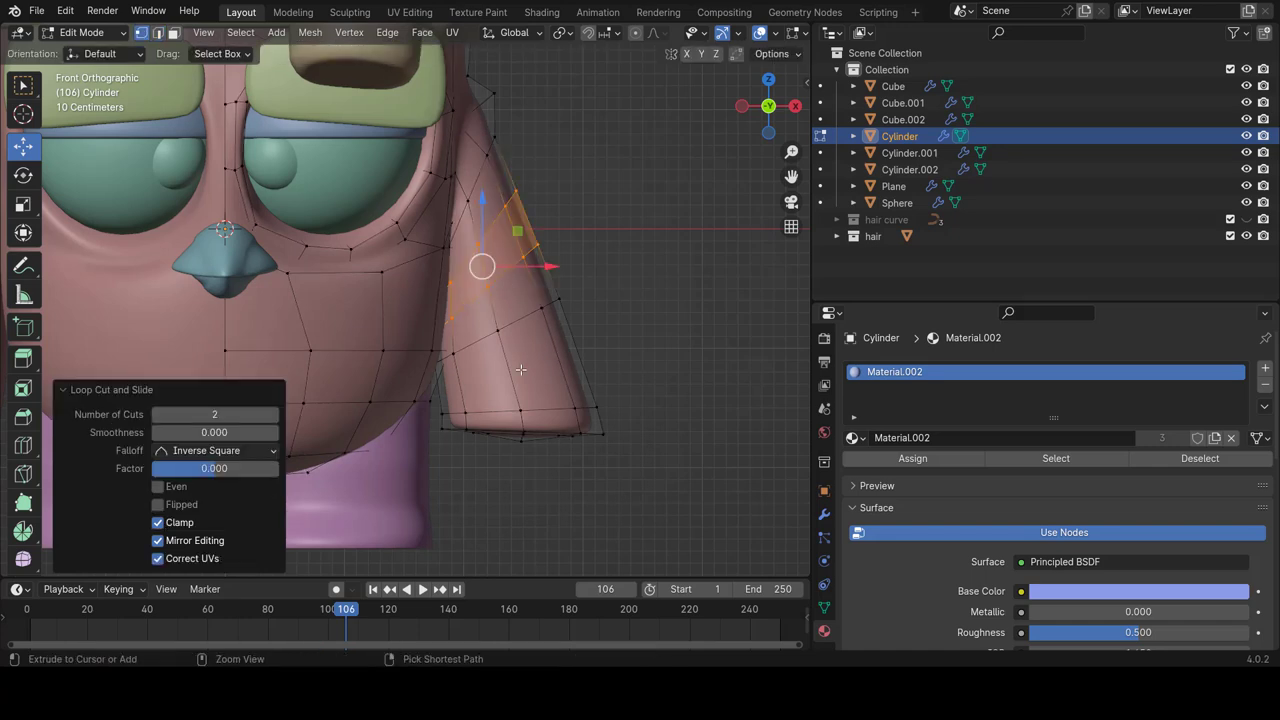
key(ctrl+r)
click(521, 369)
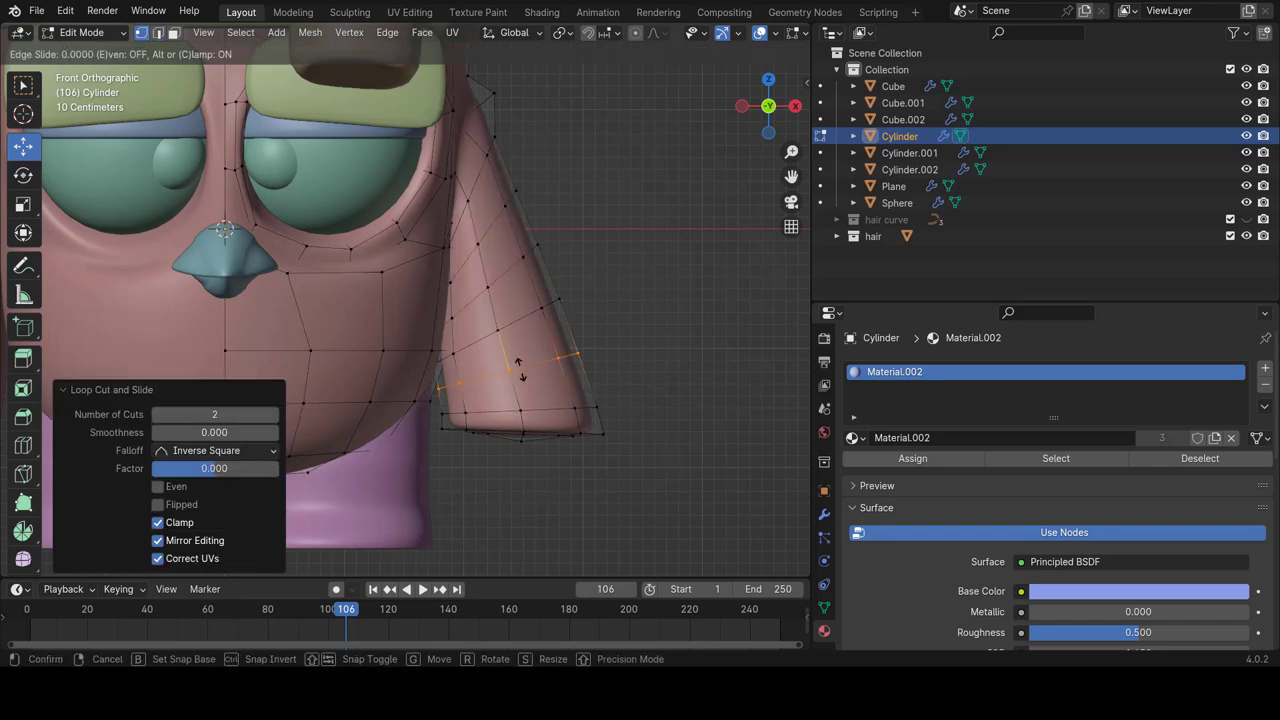
right_click(521, 369)
key(Tab)
Switch to front view, reselect the pink body, and enter Edit Mode.
click(571, 366)
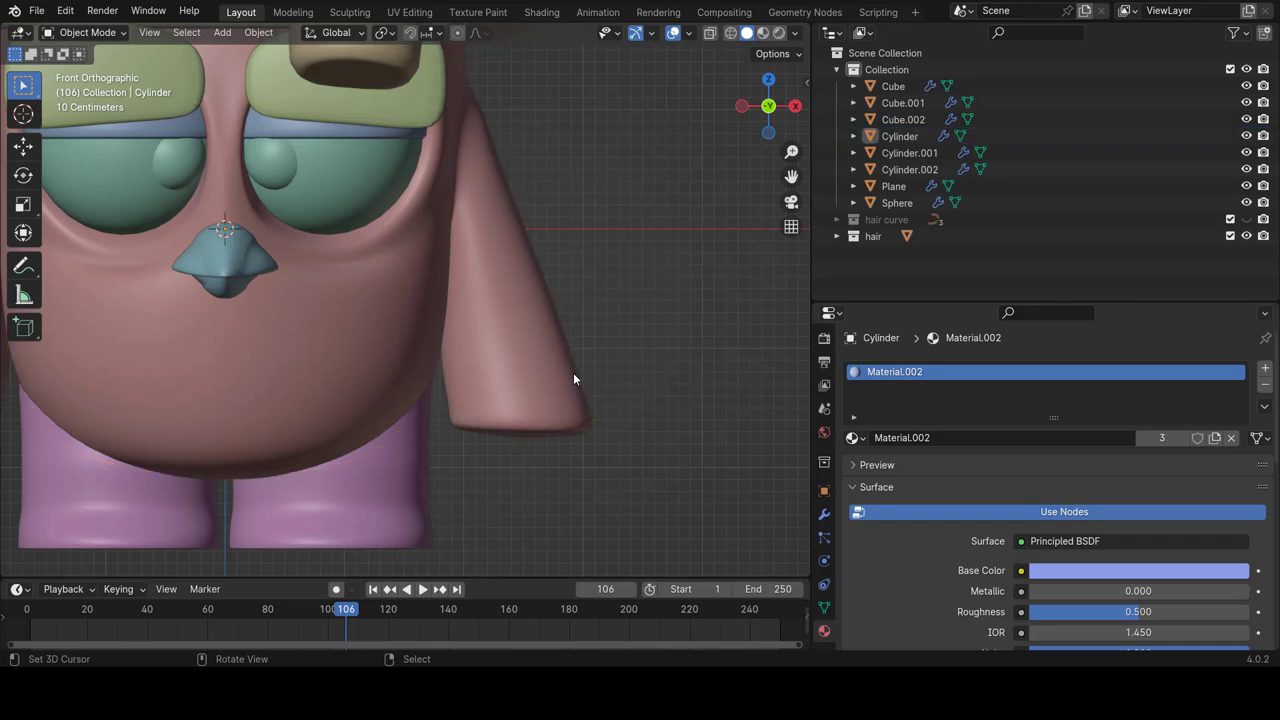
scroll(574, 369, down, 2)
scroll(576, 368, down, 2)
scroll(580, 371, down, 1)
mouse_move(581, 377)
shift+middle_down()
mouse_move(251, 364)
mouse_move(607, 374)
shift+middle_up()
key(KP_1)
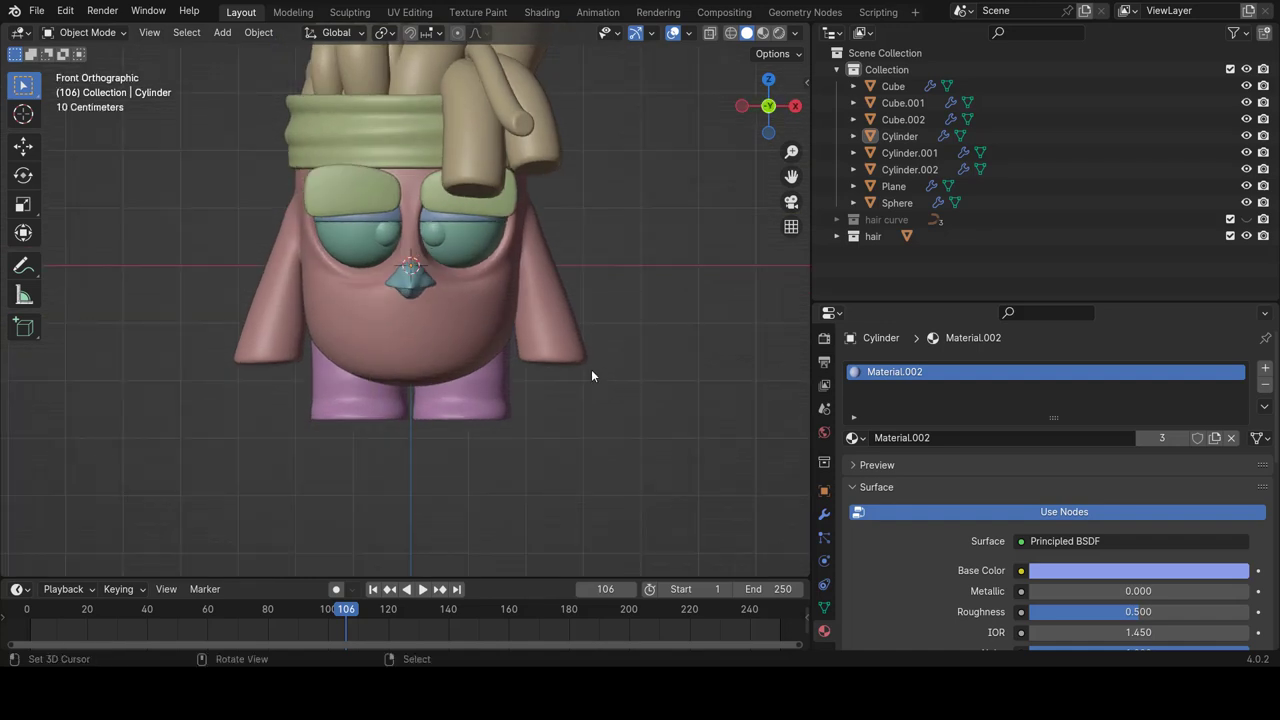
shift+scroll(483, 390, down, 1)
scroll(505, 355, up, 2)
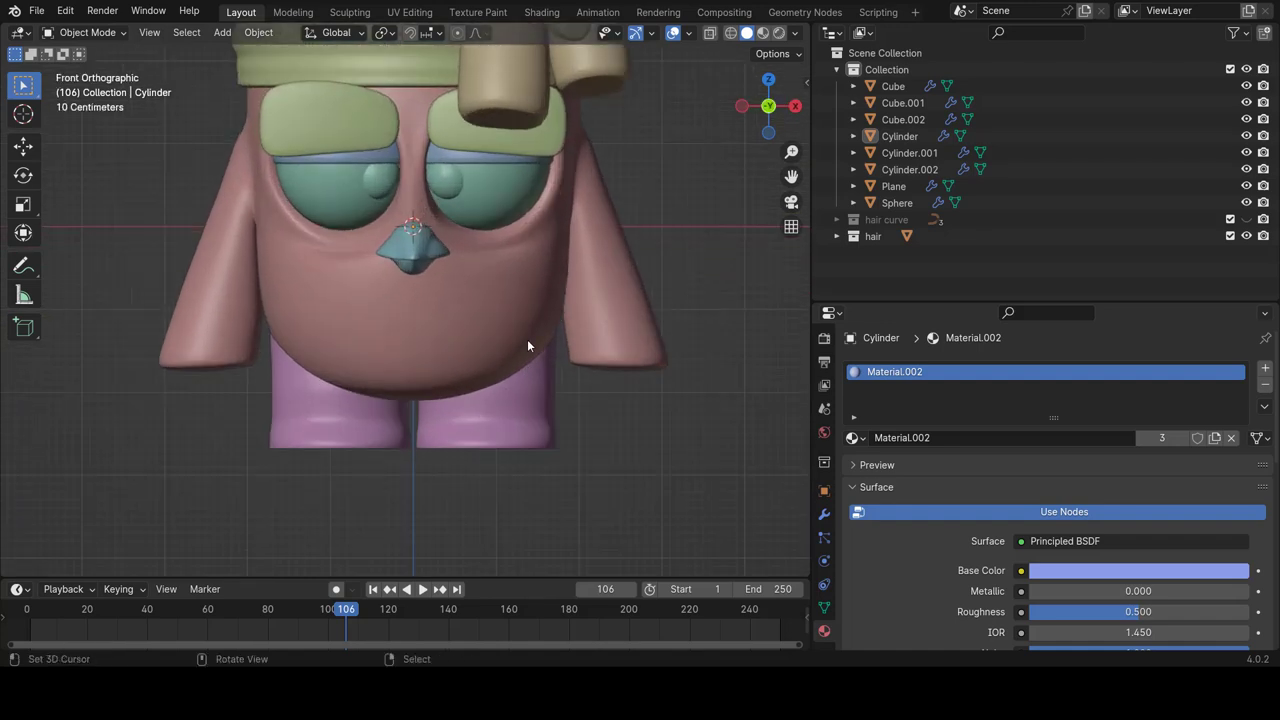
shift+scroll(568, 281, up, 1)
scroll(572, 280, up, 1)
scroll(575, 275, up, 2)
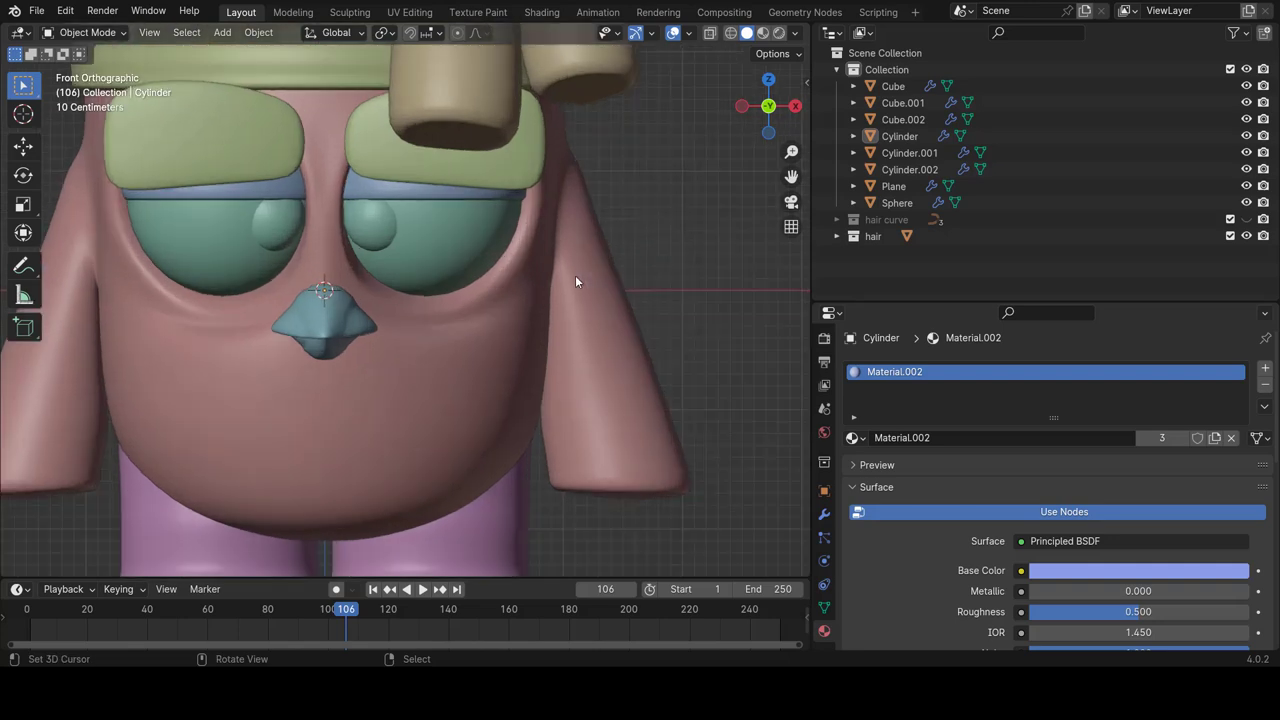
click(578, 272)
key(Tab)
Lower an upper arm edge loop near the shoulder for a smoother taper, then exit Edit Mode.
alt+click(582, 268)
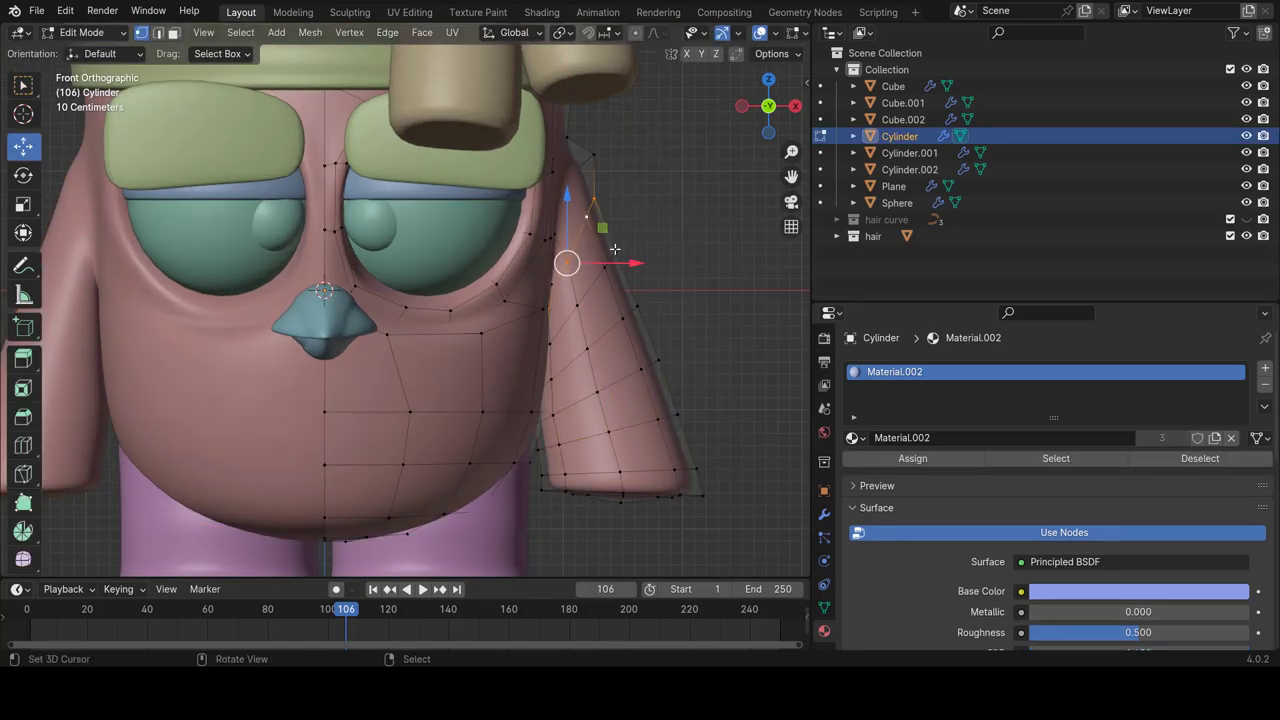
key(g)
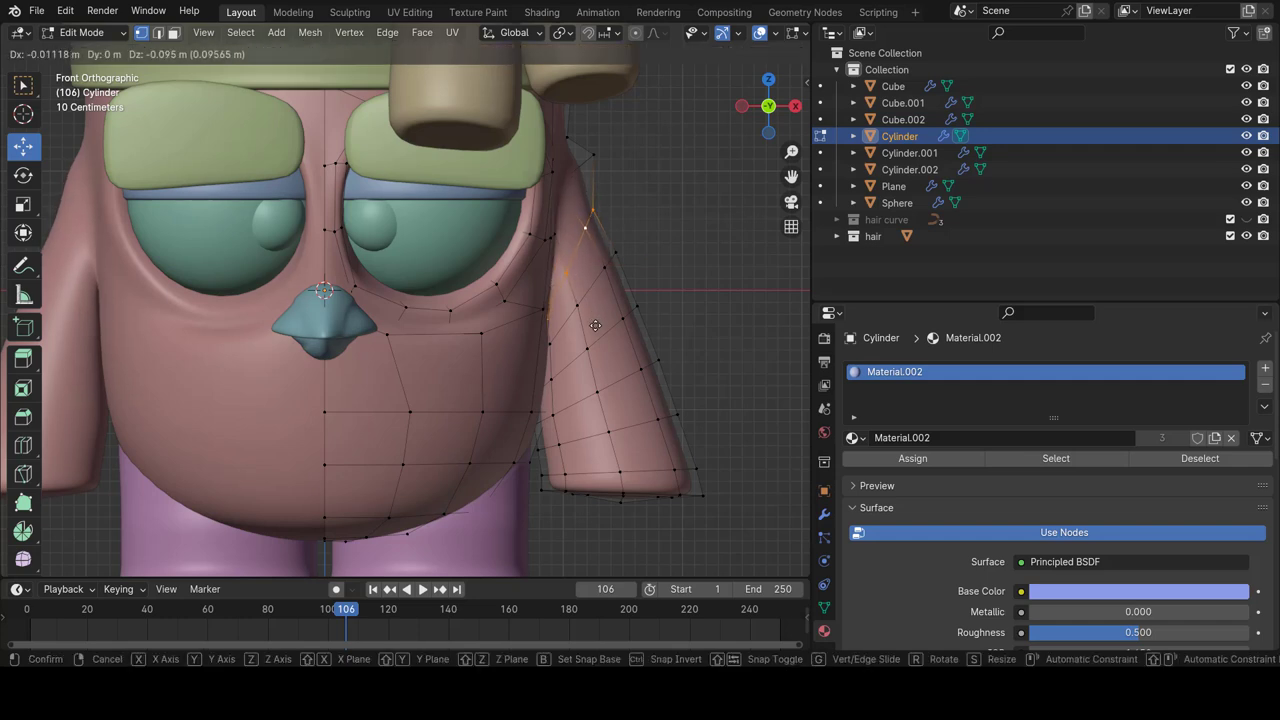
right_click(588, 327)
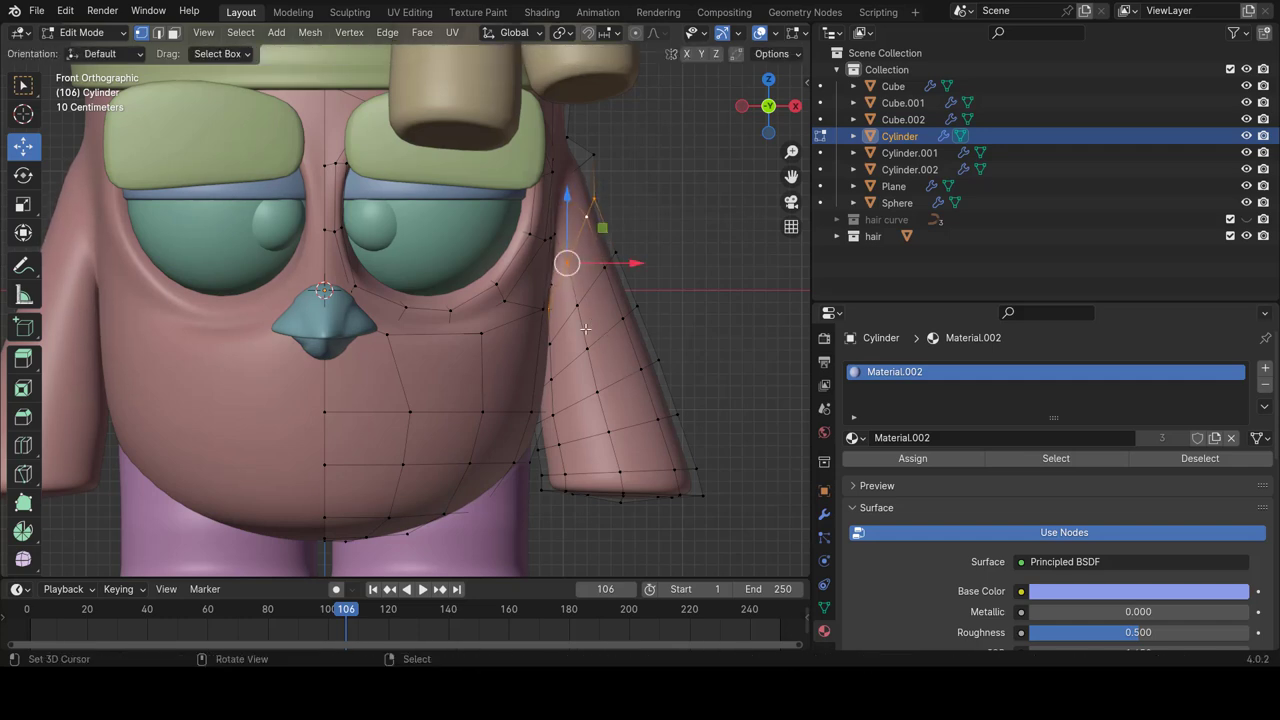
alt+click(590, 290)
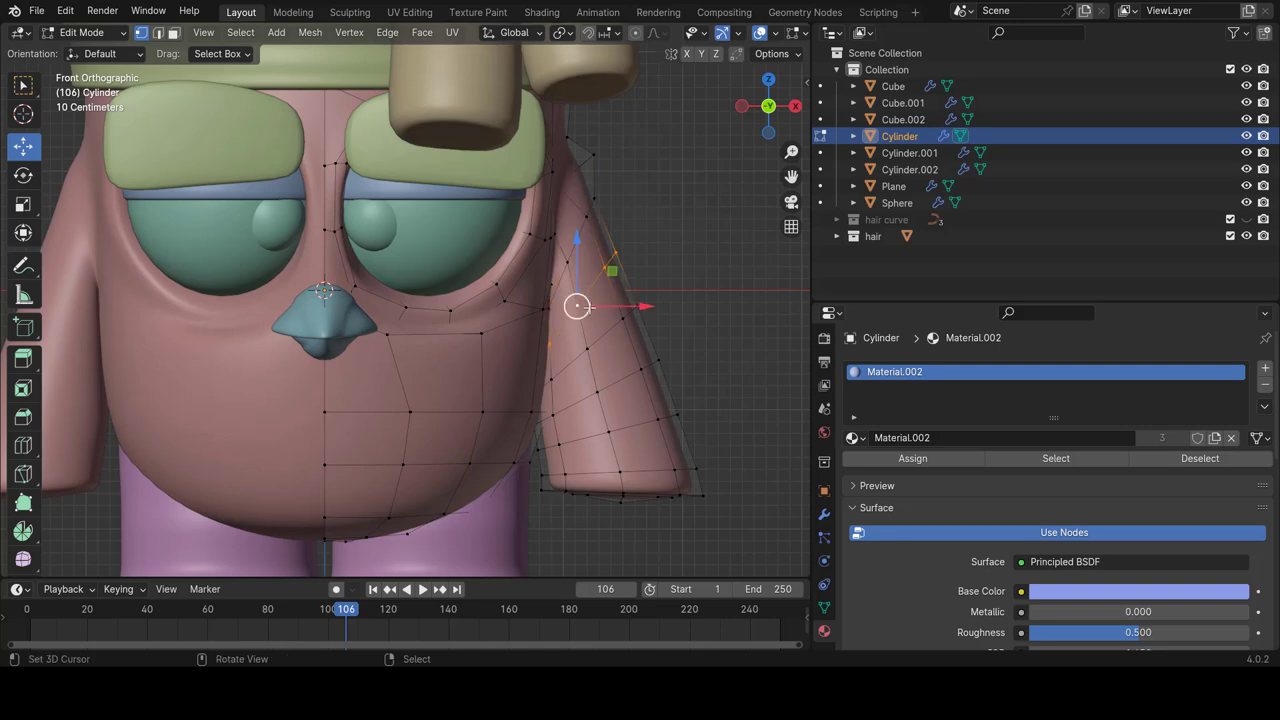
key(g)
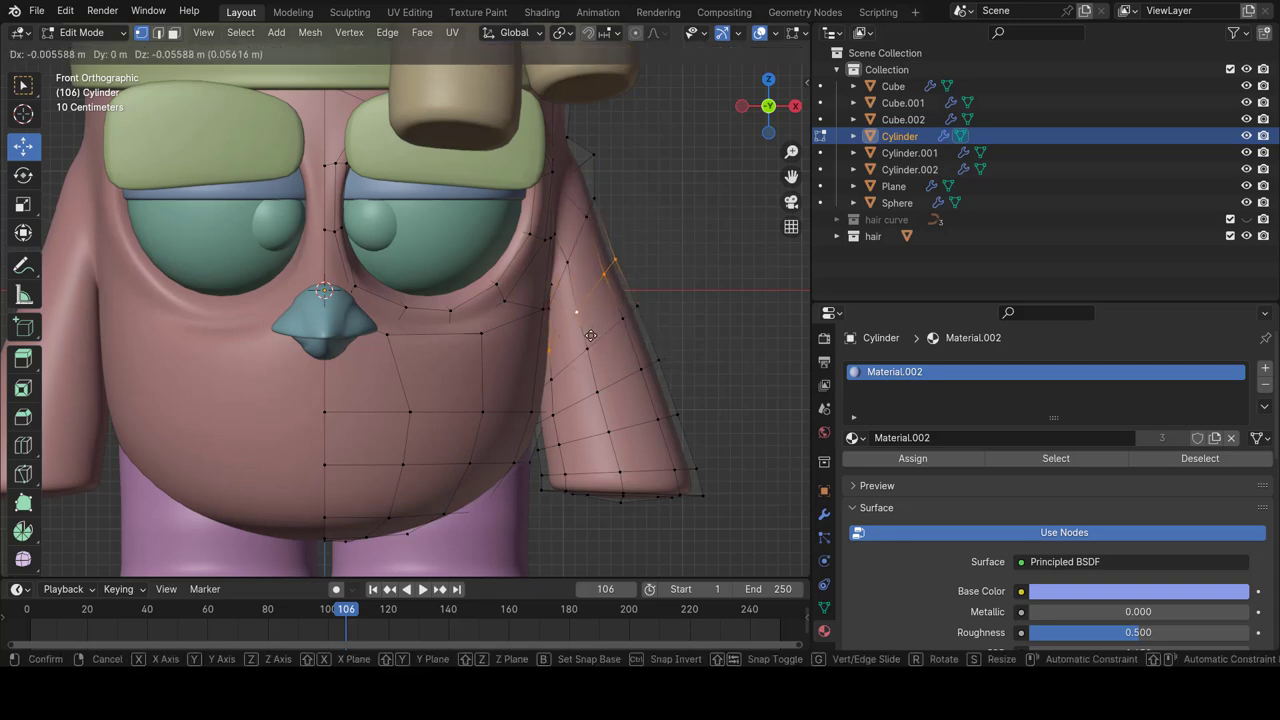
click(590, 336)
key(Tab)
scroll(610, 341, down, 2)
Inspect the lengthened arms, then select the purple legs object Cylinder.001.
scroll(610, 341, down, 2)
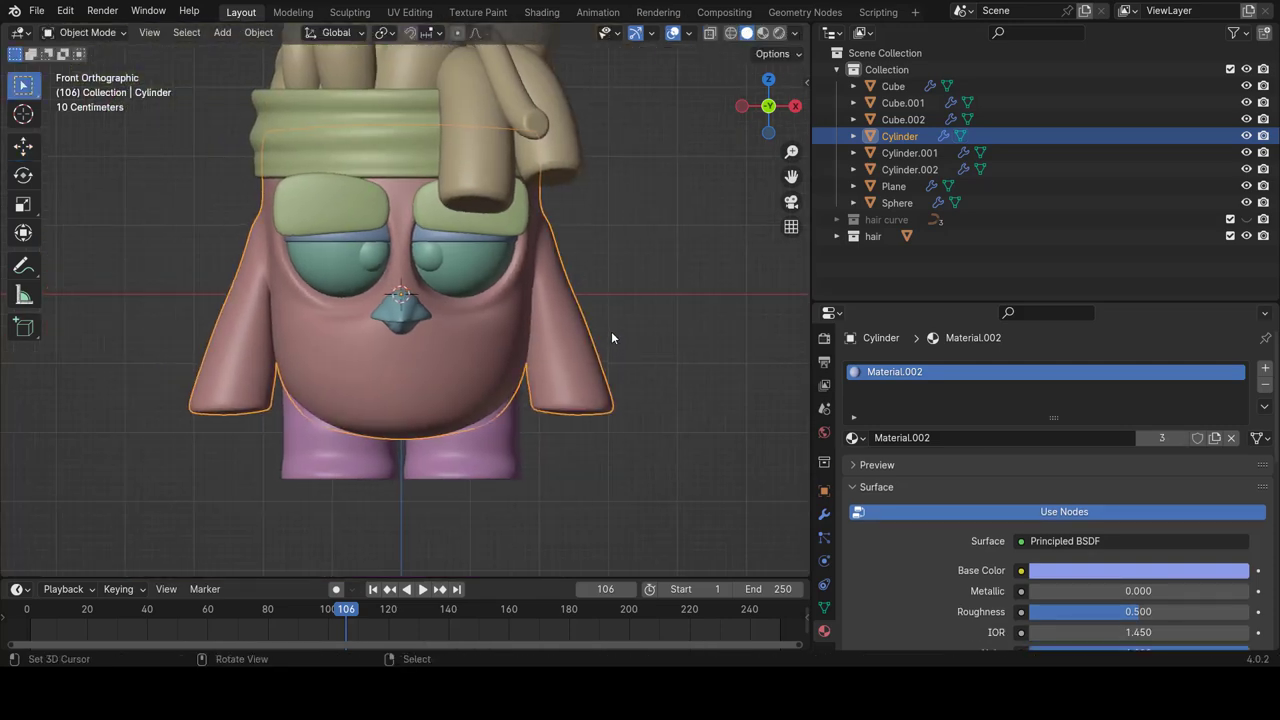
click(618, 337)
scroll(616, 330, up, 1)
scroll(618, 307, up, 1)
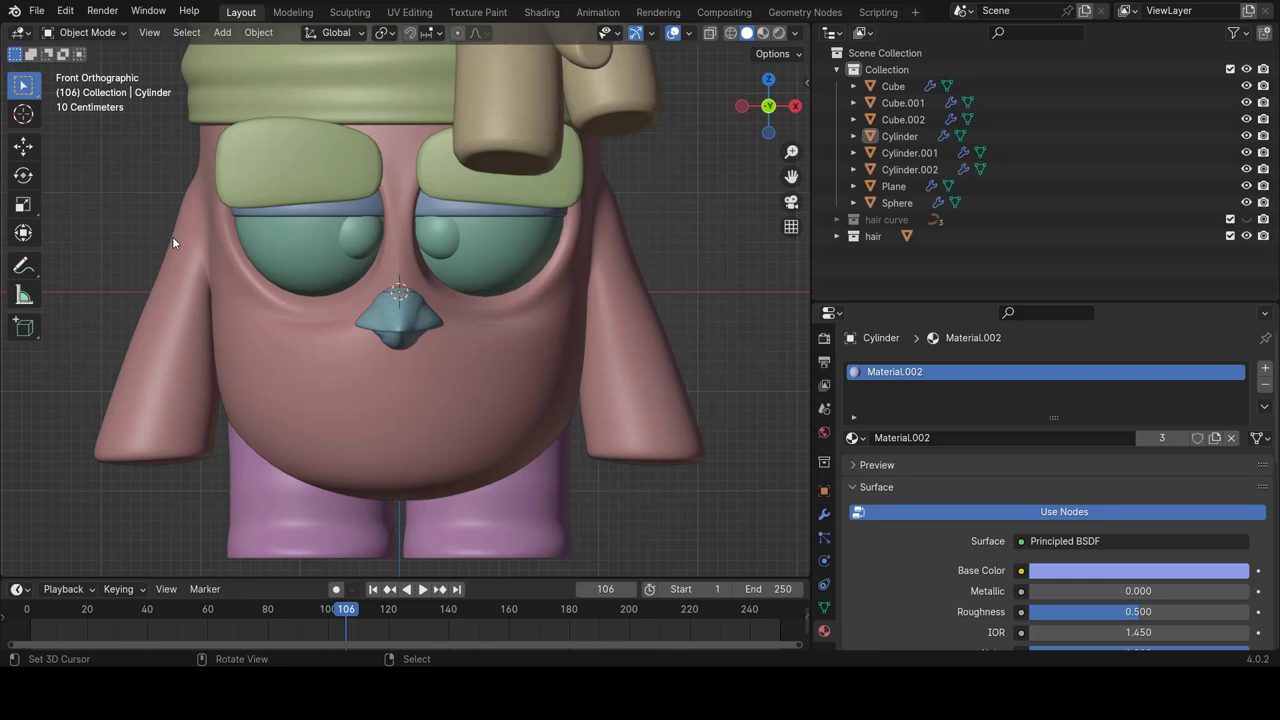
scroll(481, 317, down, 1)
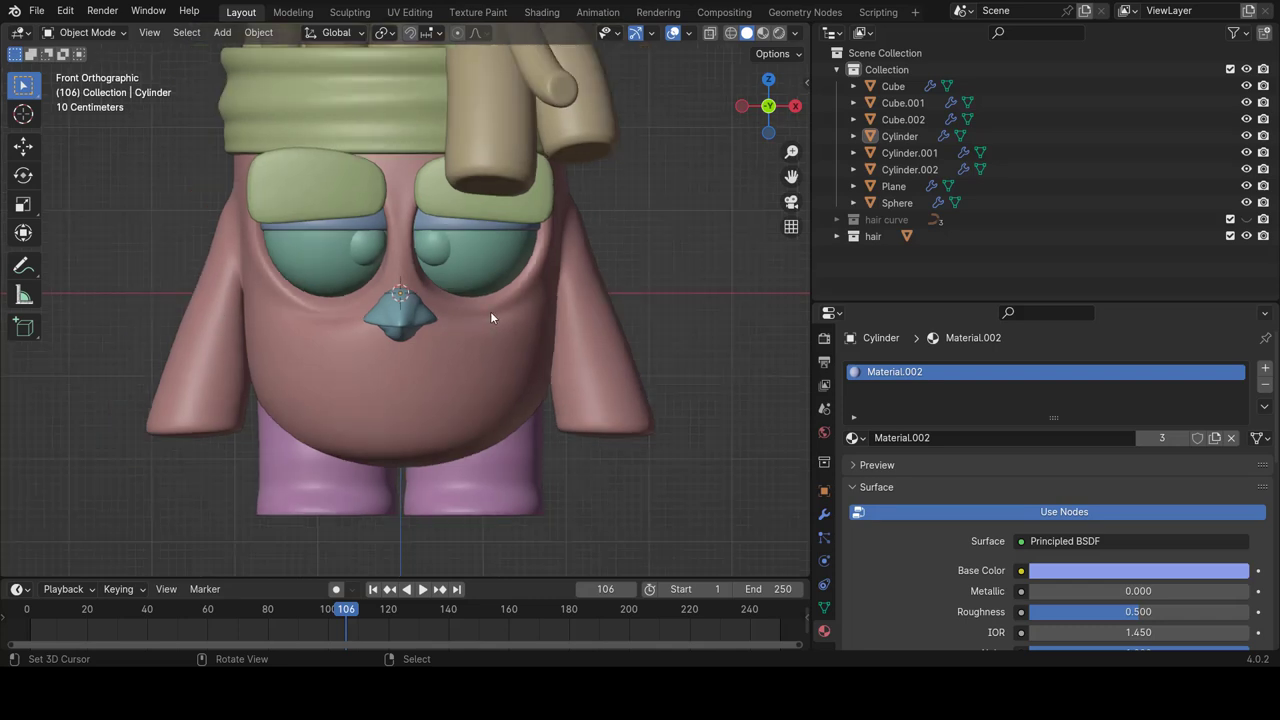
scroll(490, 311, down, 1)
scroll(490, 311, down, 1)
scroll(495, 311, up, 1)
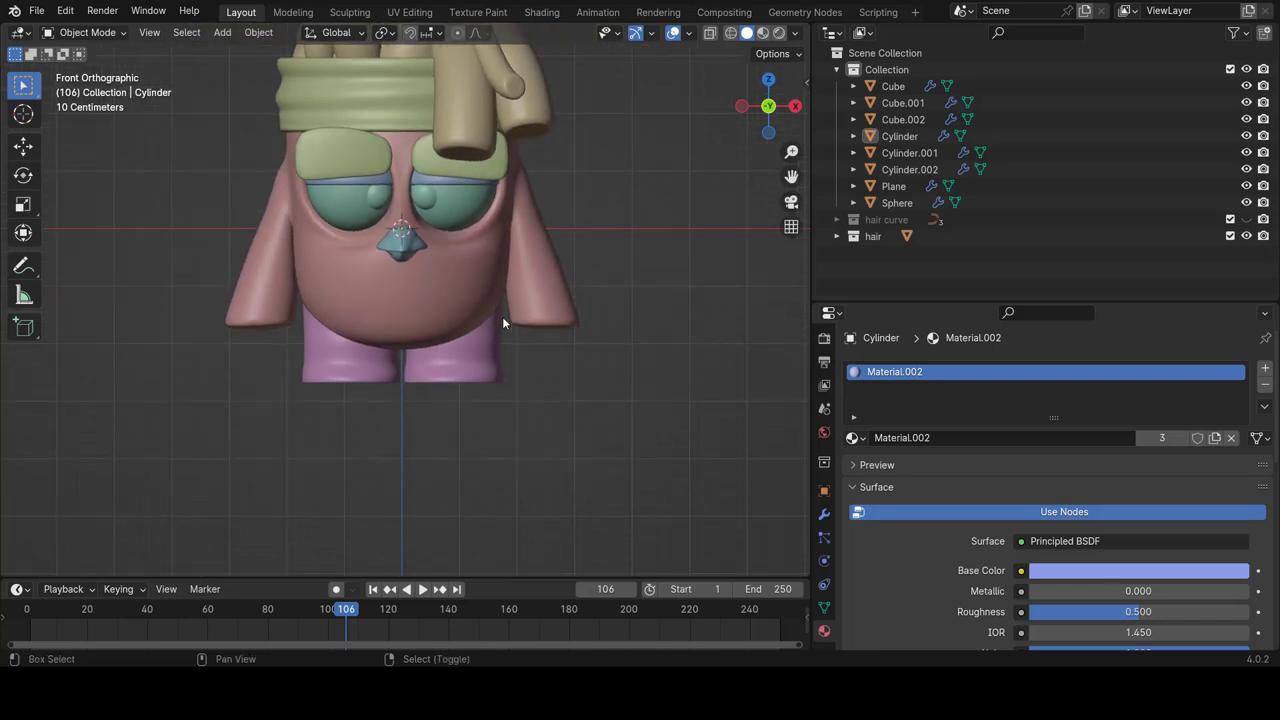
scroll(486, 359, up, 1)
scroll(520, 400, up, 1)
click(534, 422)
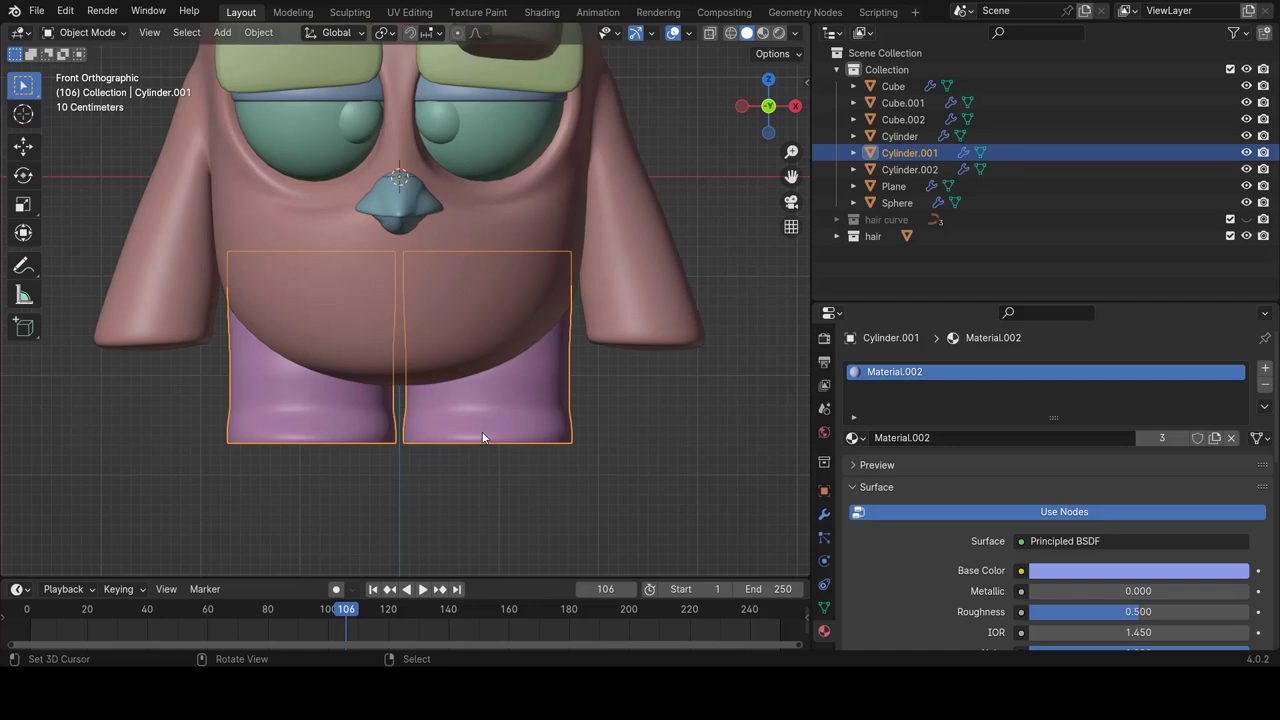
In Edit Mode, select the bottom edge loop of the right-hand purple leg.
key(Tab)
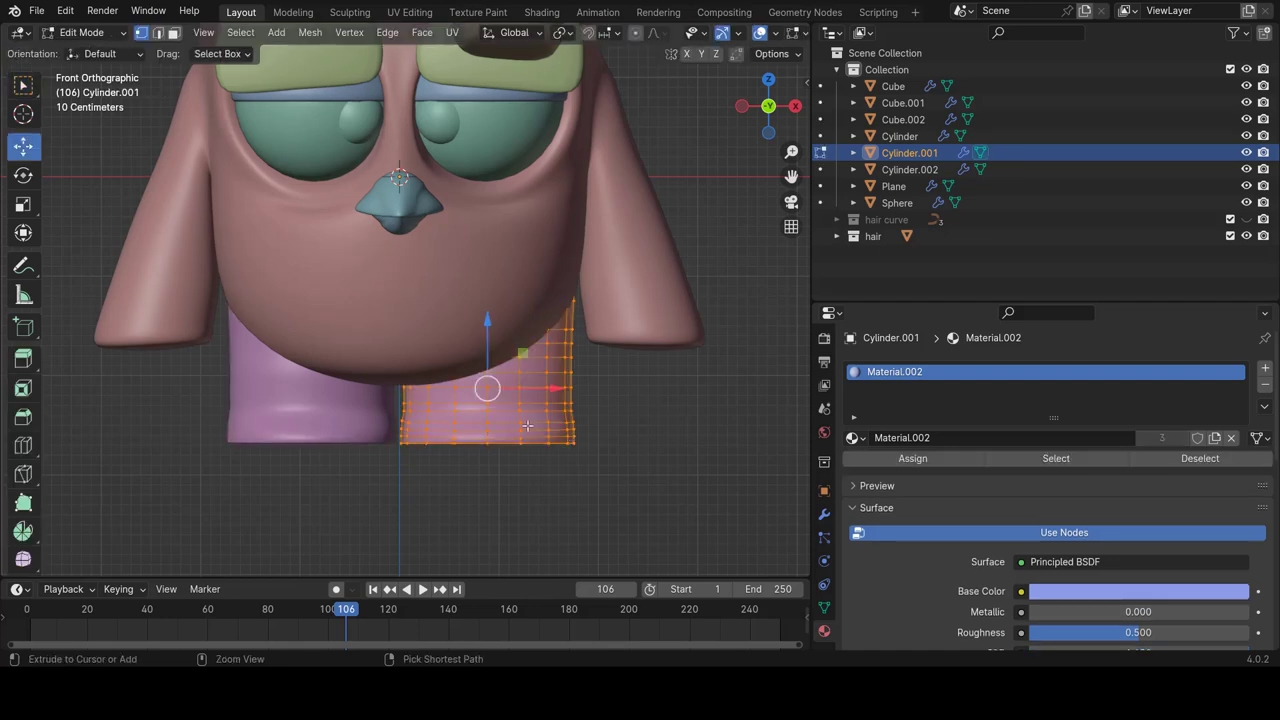
scroll(480, 395, up, 1)
scroll(465, 385, up, 1)
scroll(456, 373, up, 1)
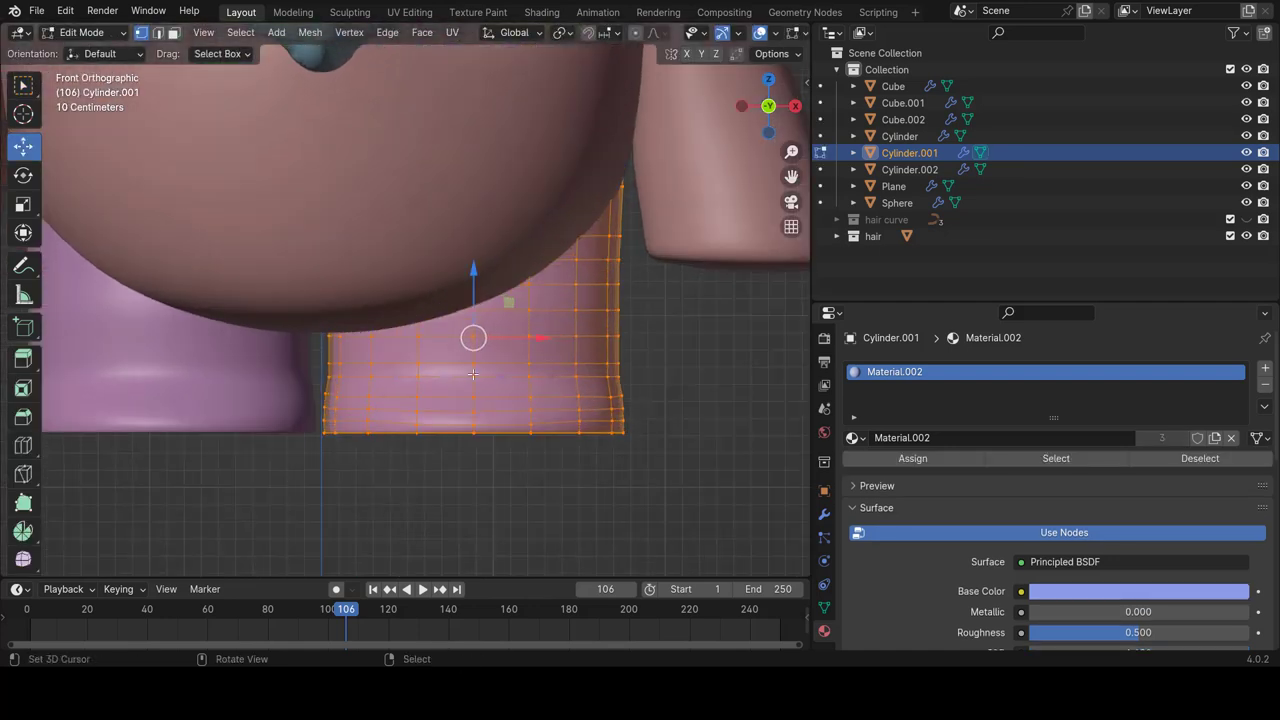
shift+scroll(480, 378, down, 2)
alt+click(553, 396)
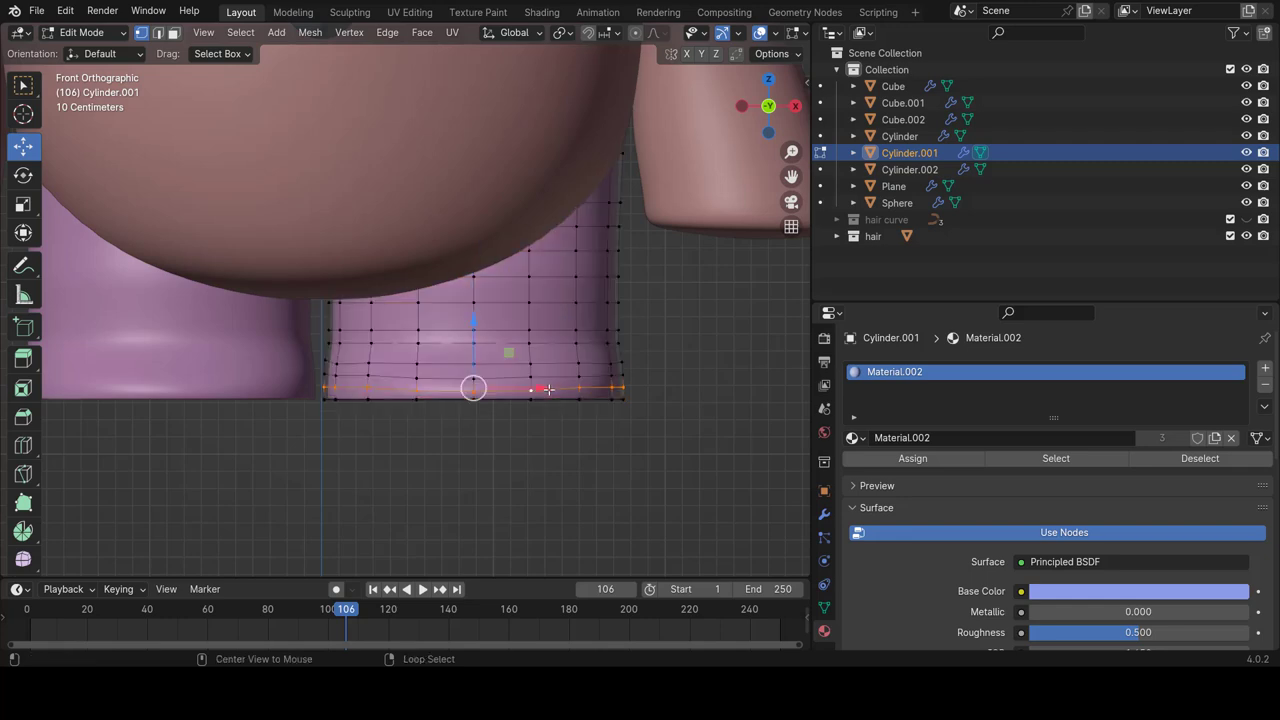
mouse_move(634, 402)
middle_down()
mouse_move(497, 426)
mouse_move(405, 388)
middle_up()
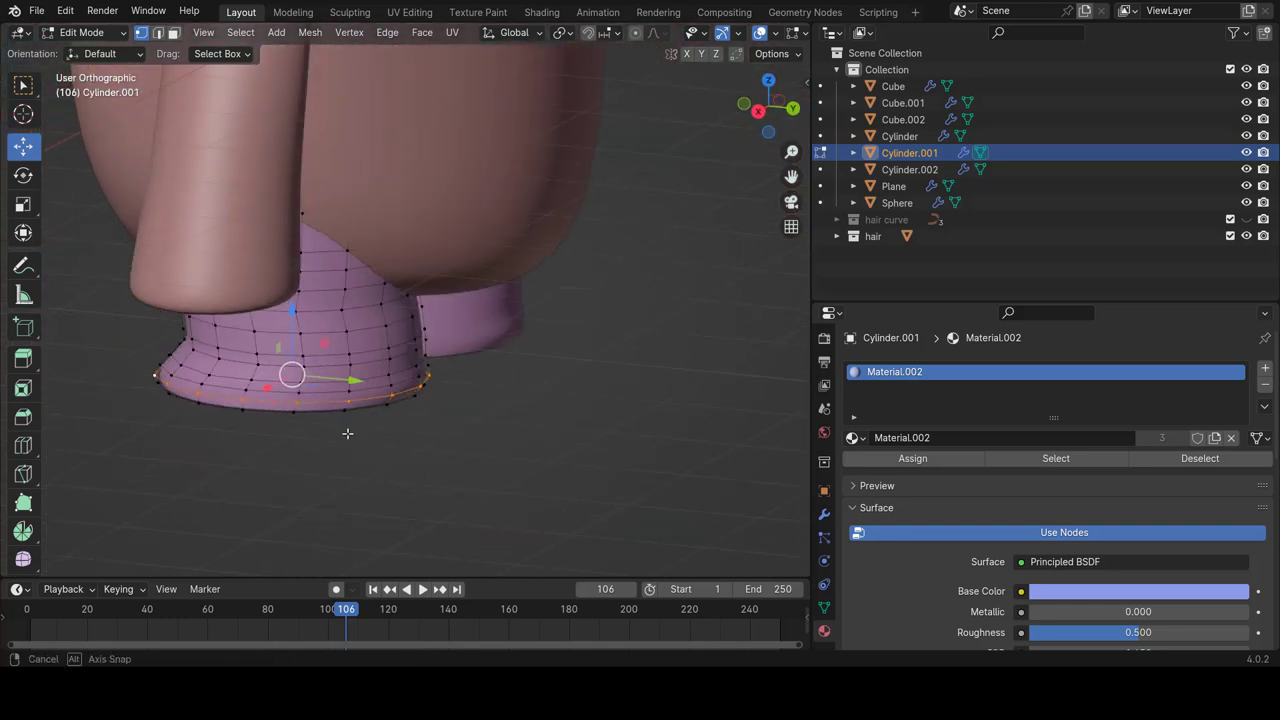
key(KP_1)
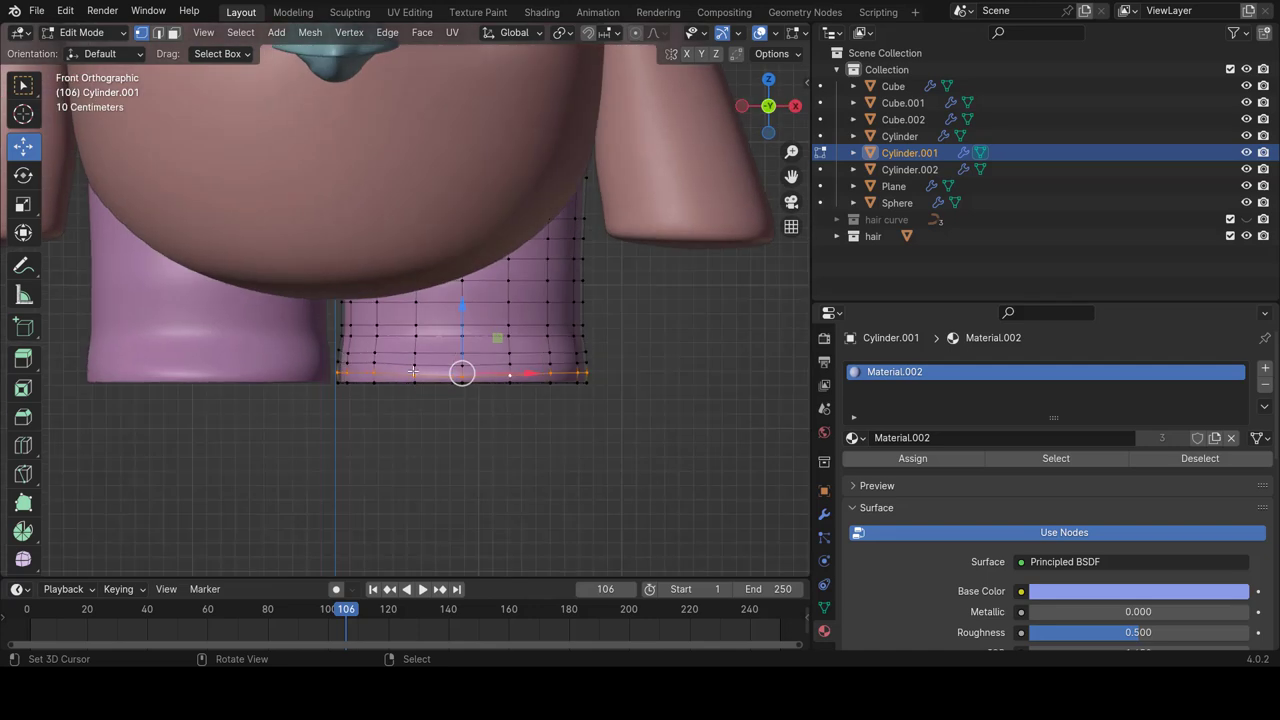
With proportional editing on, rotate the bottom loop -23.9° around Z, then return to Object Mode.
click(636, 32)
key(r)
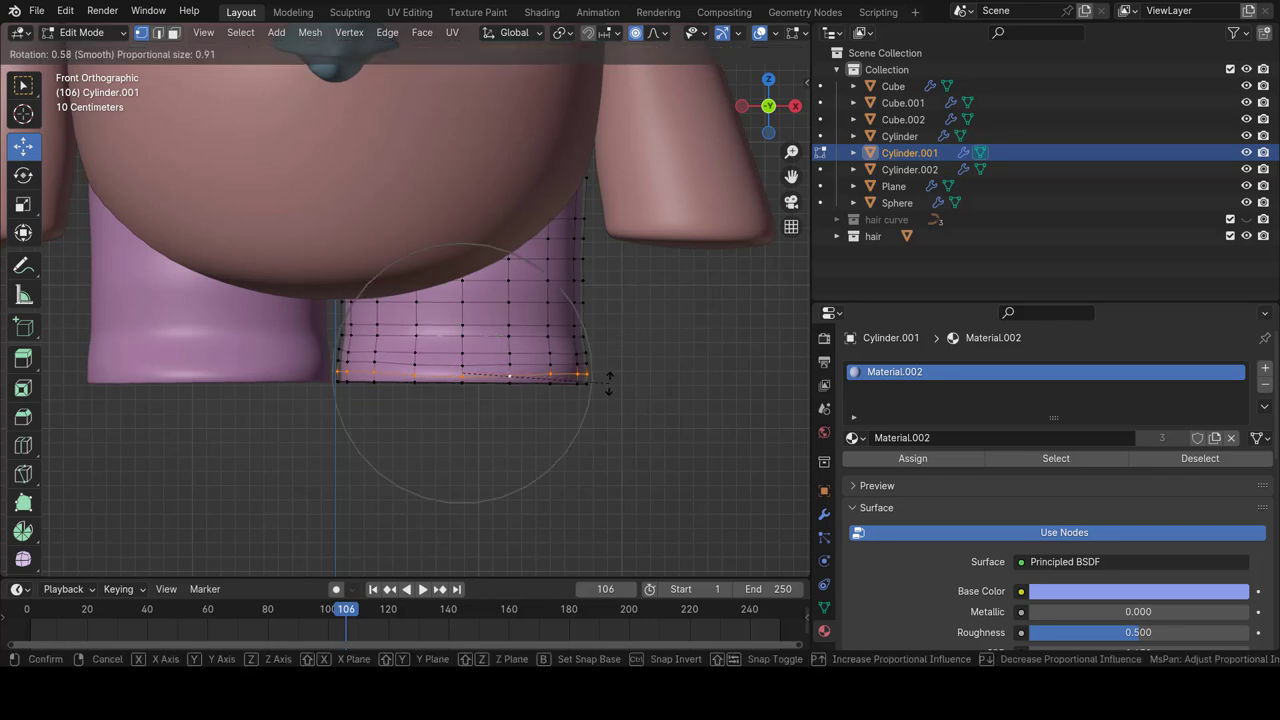
key(z)
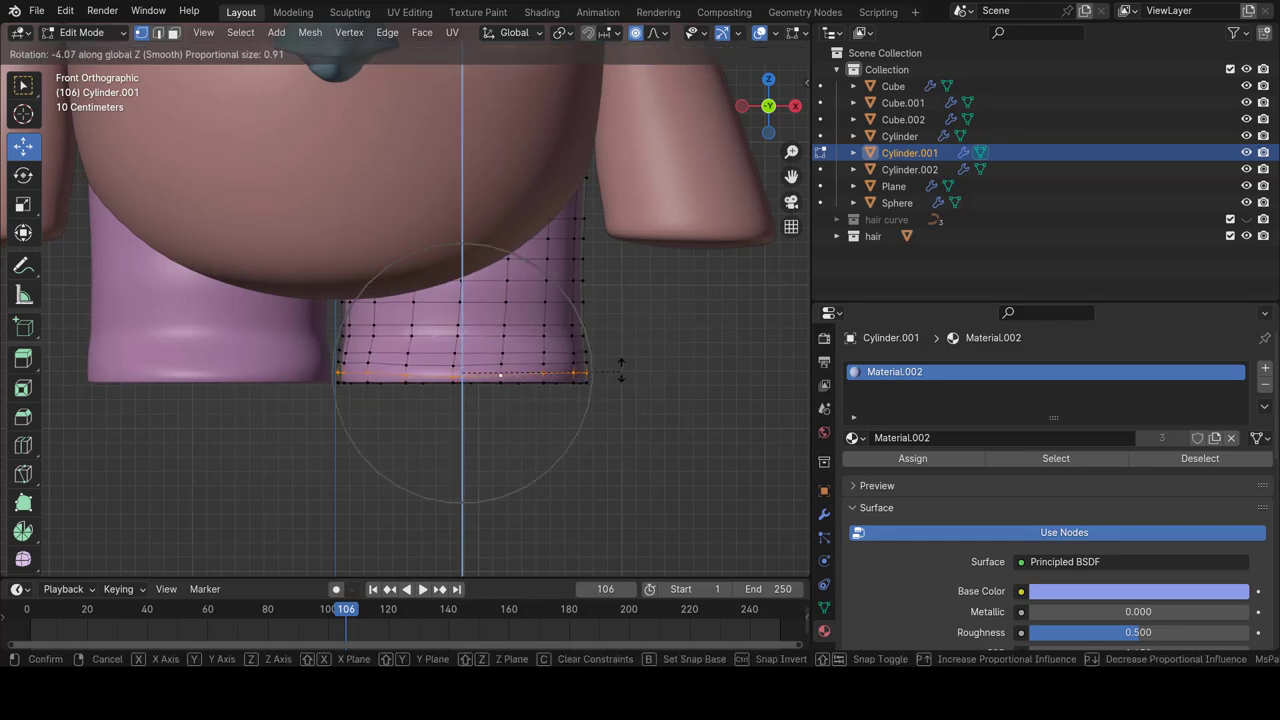
click(640, 307)
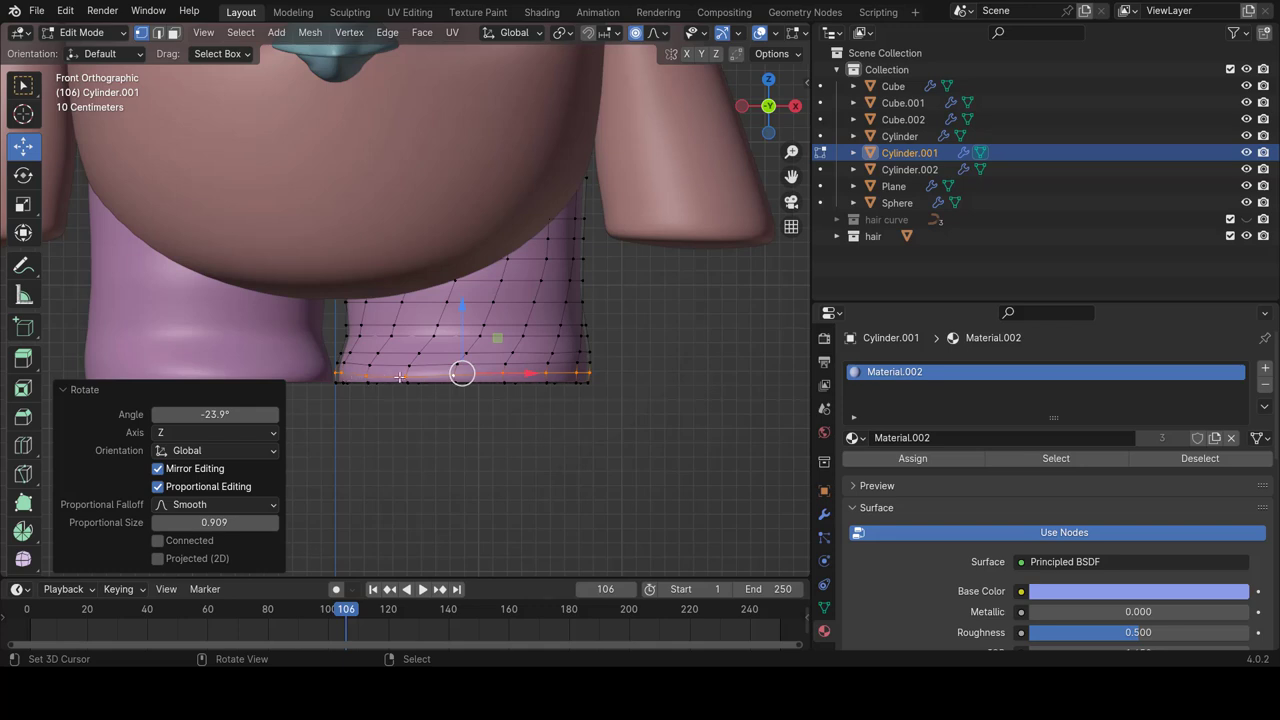
scroll(420, 368, down, 1)
scroll(455, 362, down, 1)
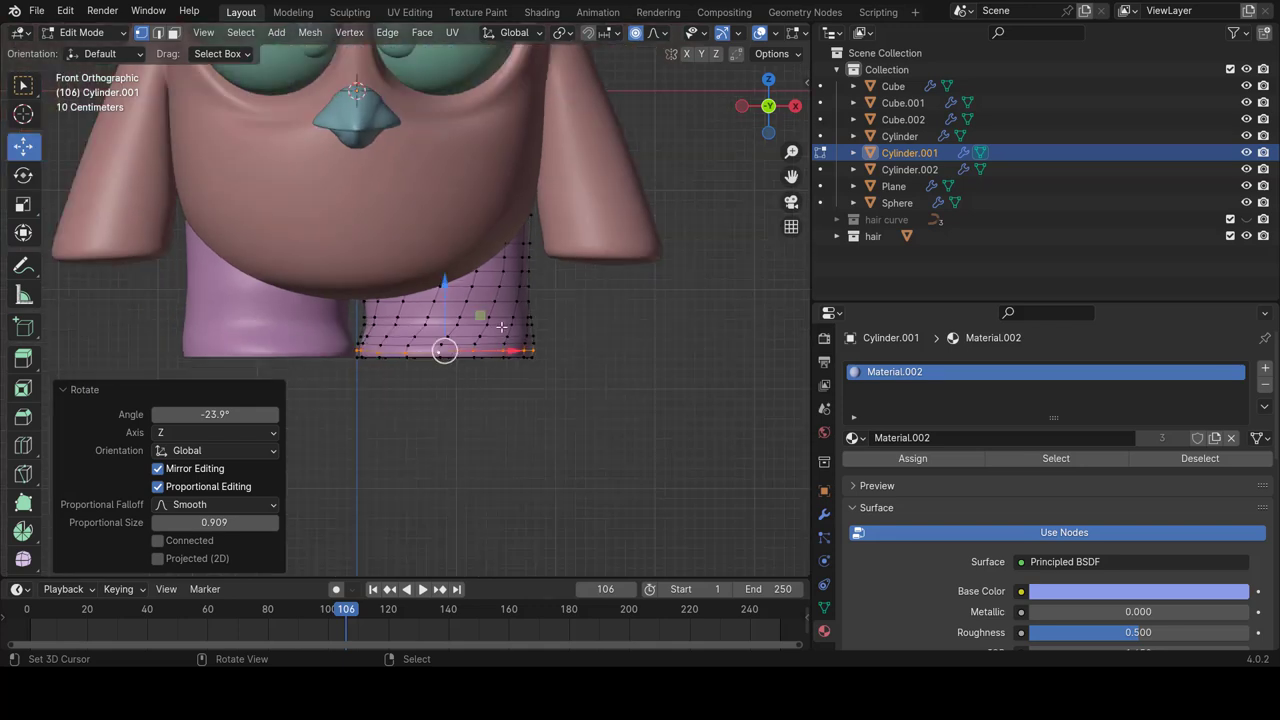
ctrl+scroll(515, 328, down, 2)
key(Tab)
Scale the right-hand purple leg to about 0.958 along Z.
scroll(546, 385, down, 1)
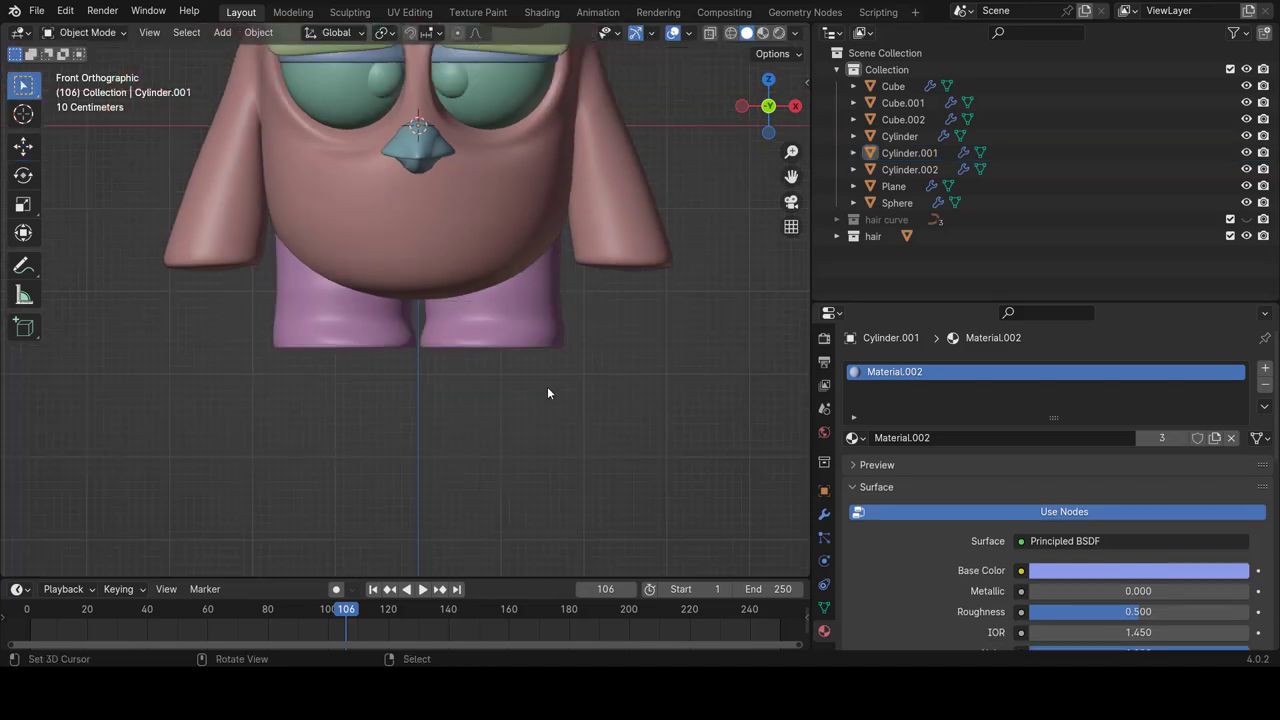
scroll(547, 386, down, 1)
scroll(553, 378, down, 1)
shift+scroll(525, 396, up, 1)
shift+scroll(500, 388, up, 2)
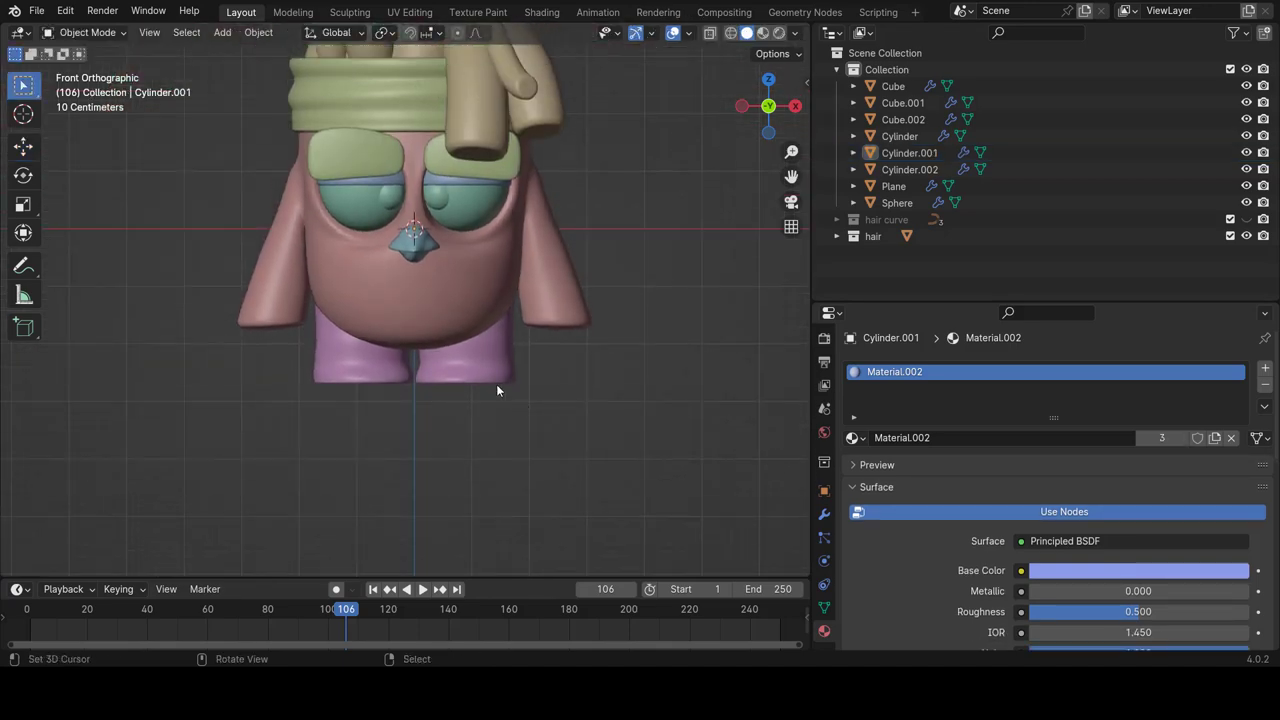
scroll(505, 365, up, 1)
scroll(506, 360, up, 3)
scroll(506, 366, up, 1)
scroll(512, 352, up, 1)
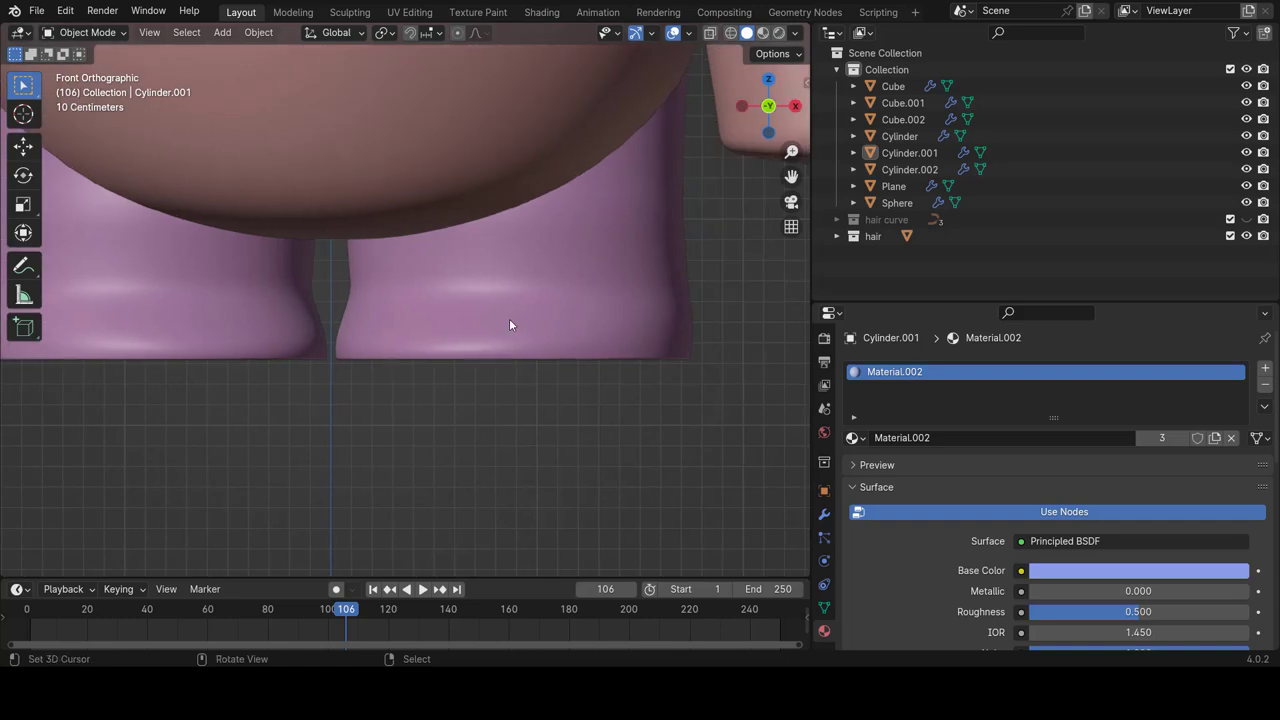
click(485, 336)
key(s)
key(z)
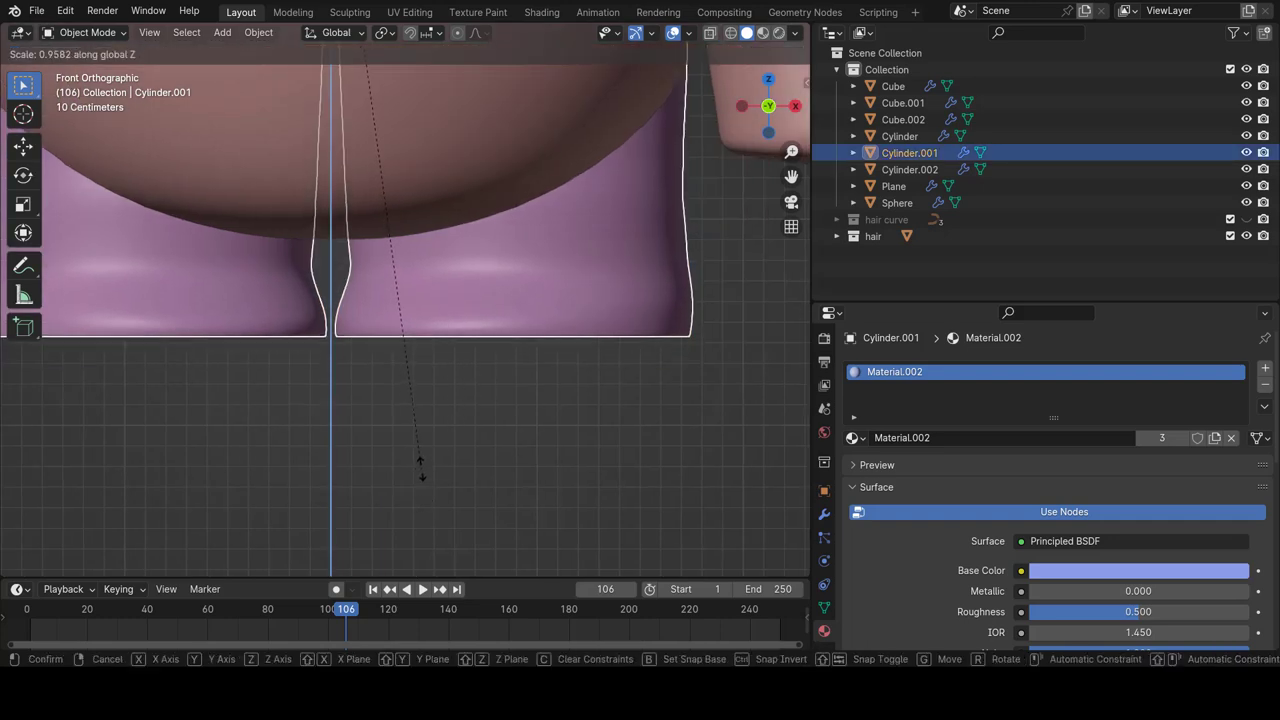
click(420, 468)
Deselect and then reselect the purple leg Cylinder.001 for further editing.
scroll(416, 409, down, 3)
click(436, 405)
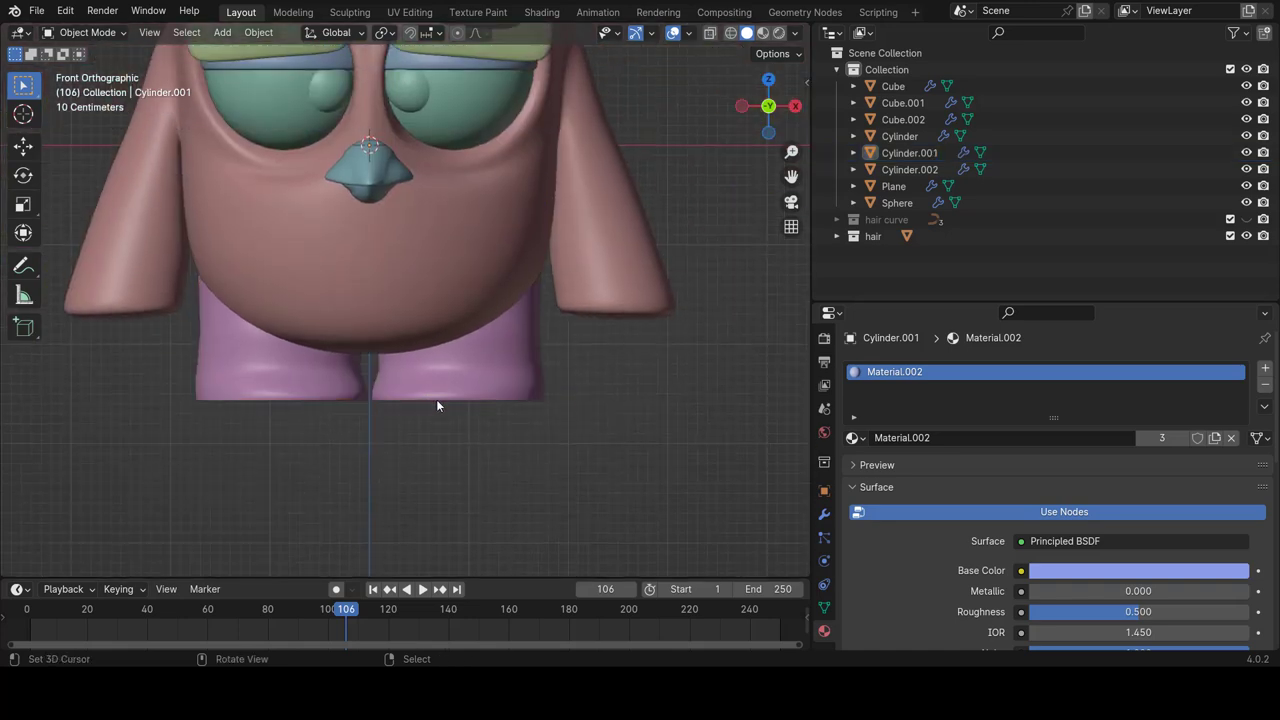
scroll(436, 405, down, 3)
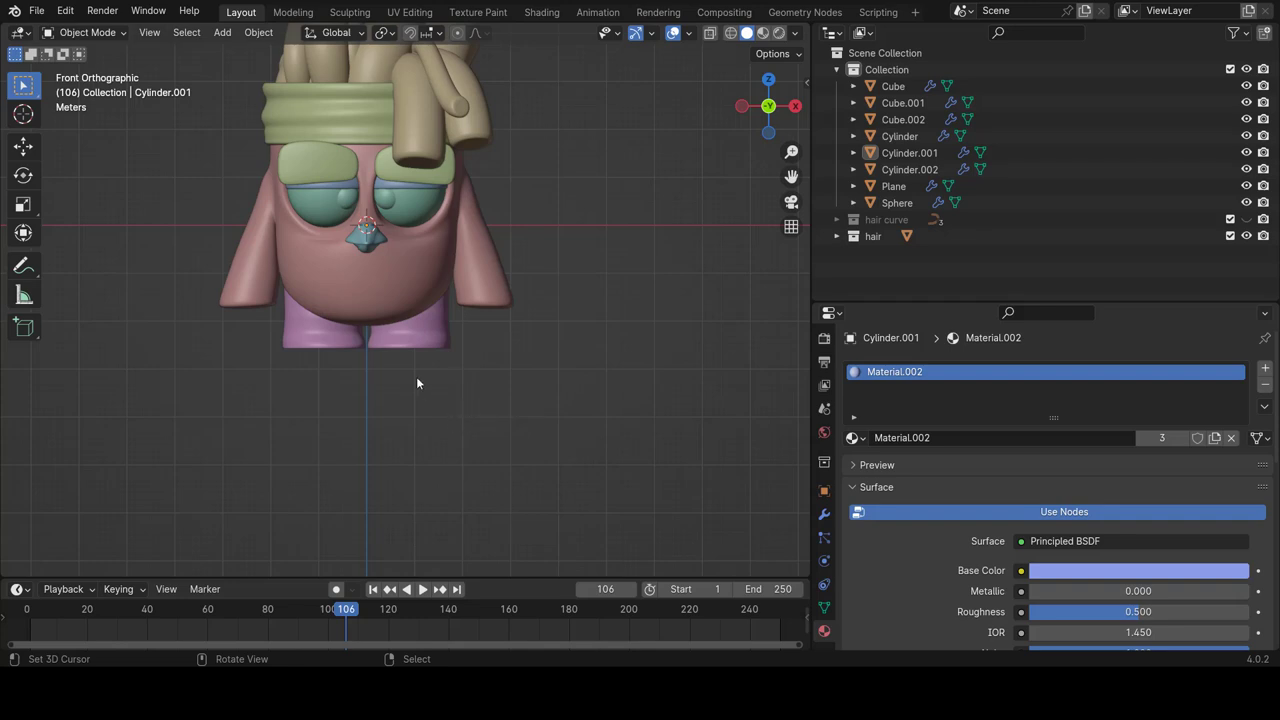
scroll(467, 352, up, 1)
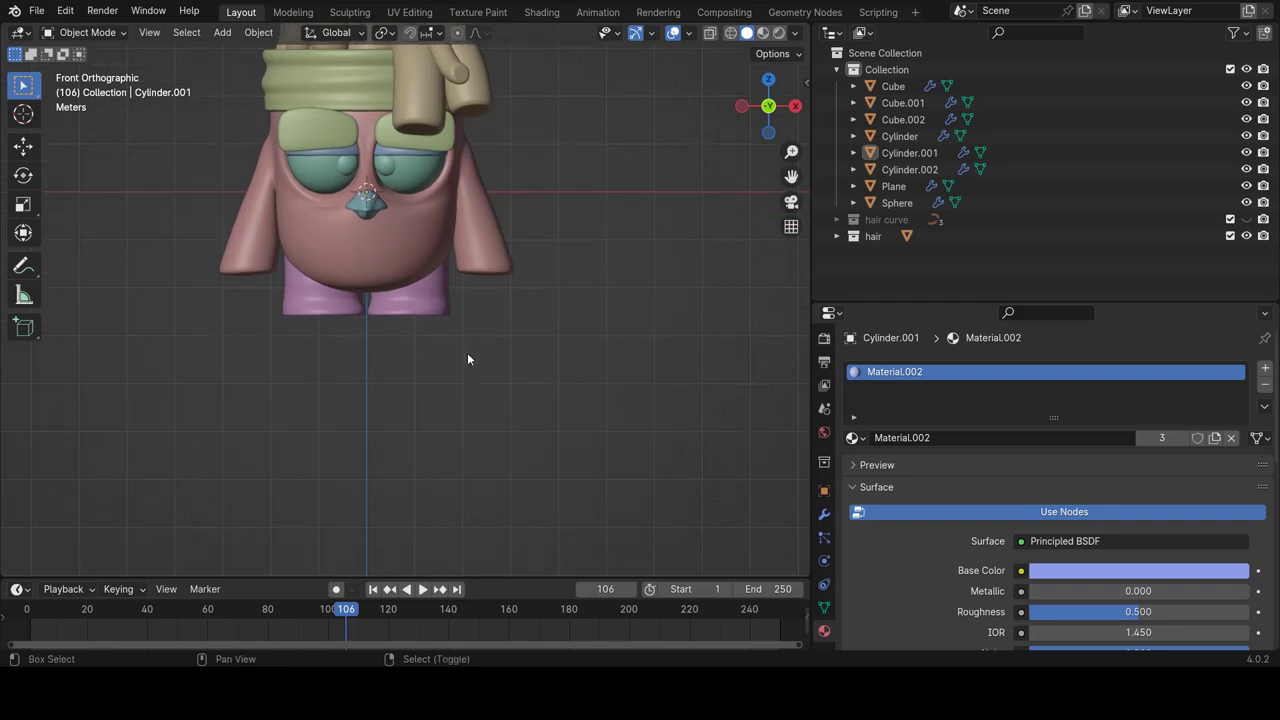
scroll(472, 350, up, 3)
scroll(473, 349, up, 2)
click(473, 348)
Toggle the right leg into Edit Mode and orbit around its underside to inspect the shape.
key(Tab)
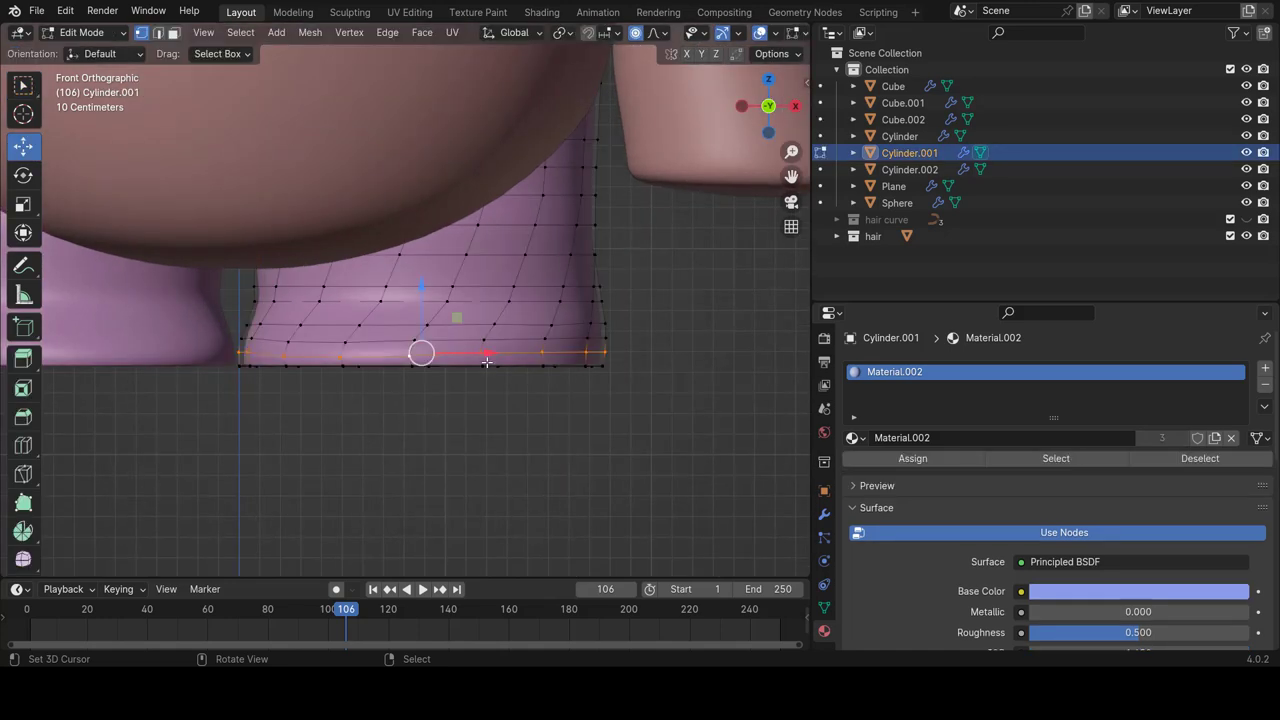
shift+middle_drag(486, 350, 482, 275)
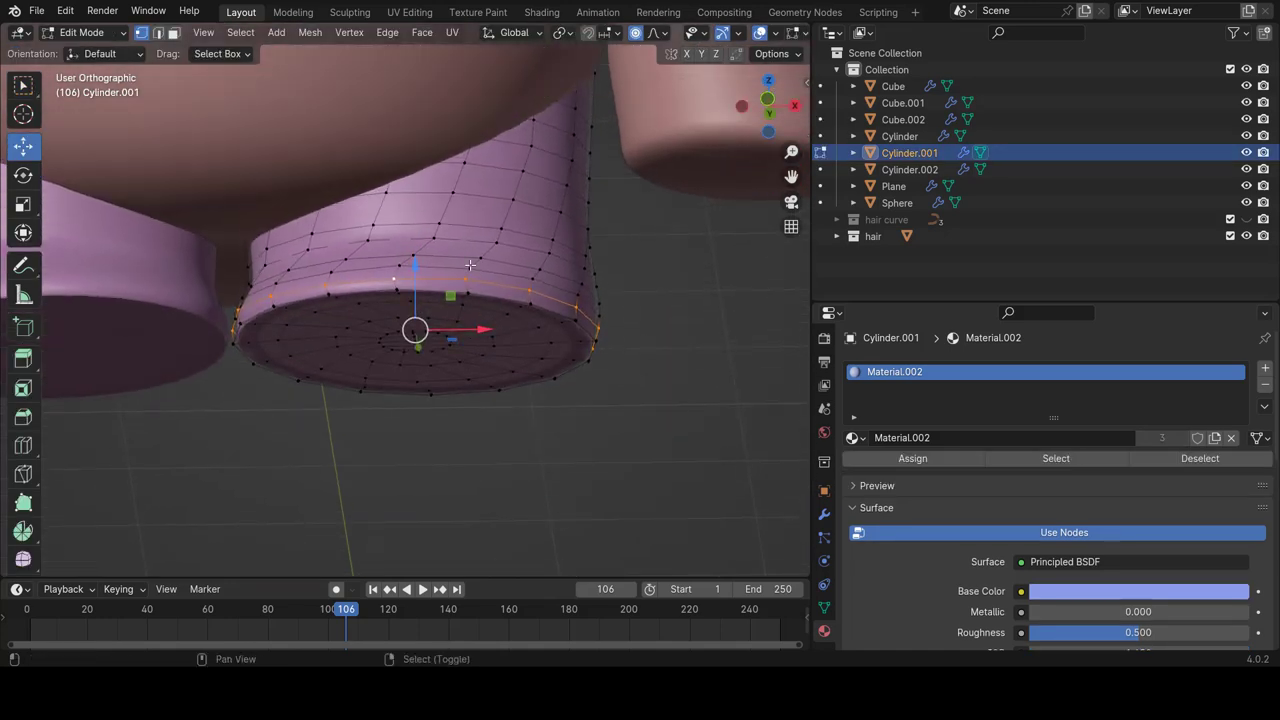
scroll(482, 272, up, 3)
scroll(482, 272, up, 1)
scroll(560, 284, down, 4)
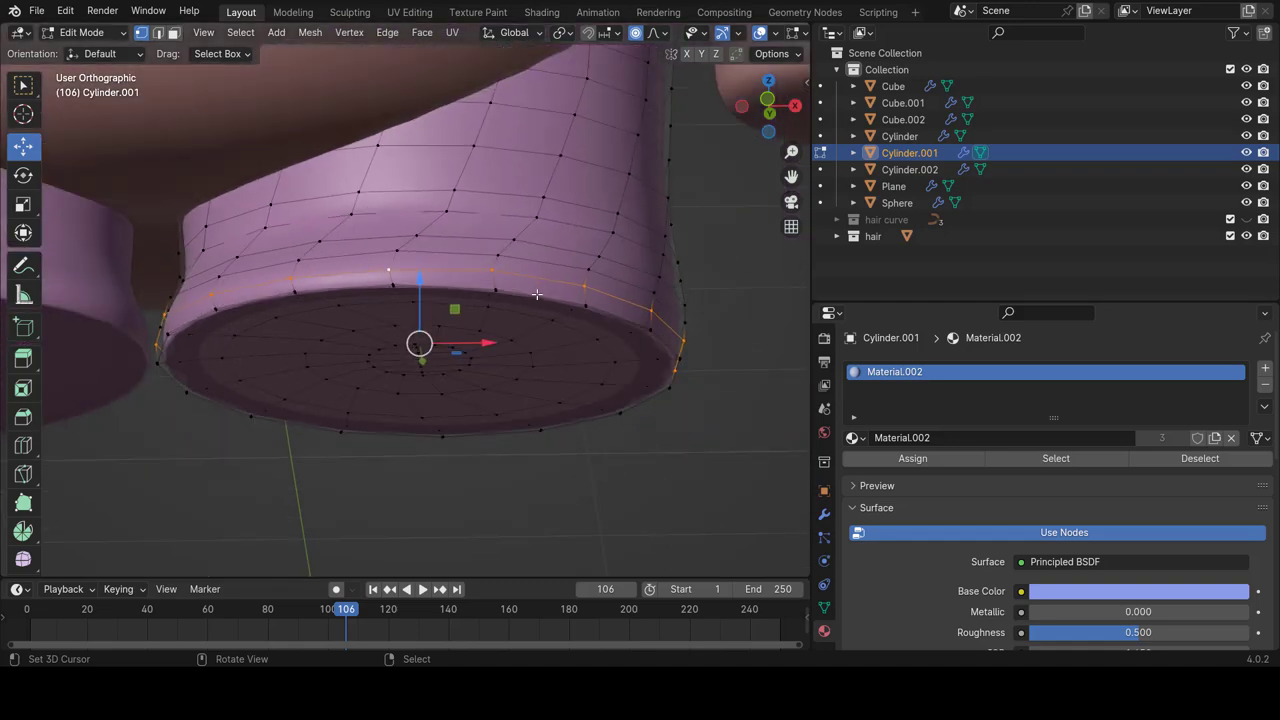
key(Tab)
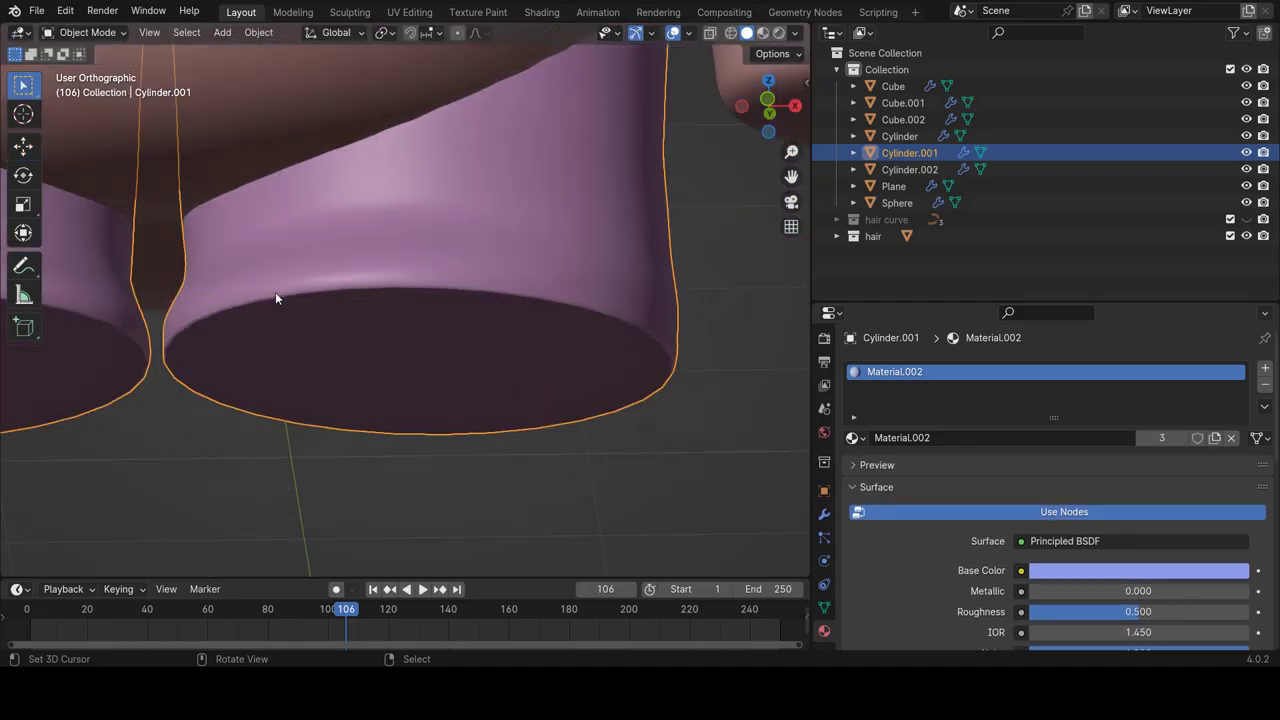
middle_drag(464, 288, 400, 314)
scroll(402, 318, up, 2)
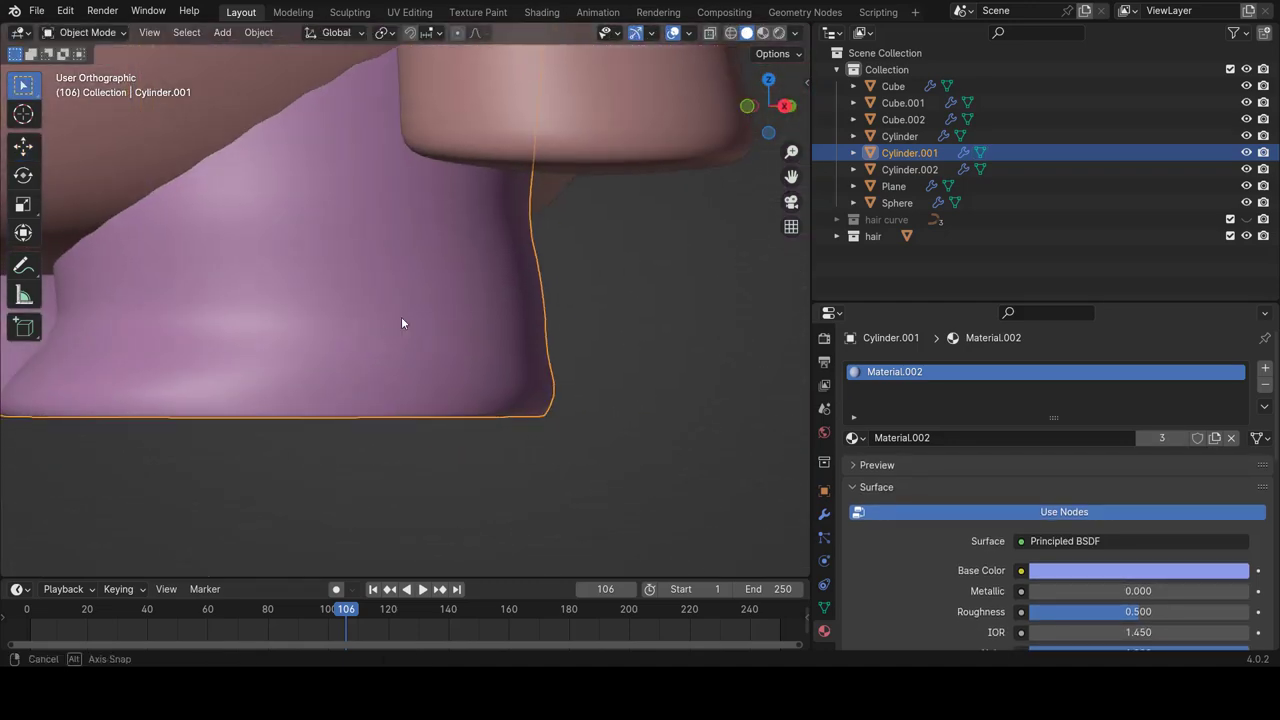
scroll(449, 309, down, 2)
scroll(458, 327, up, 2)
key(Tab)
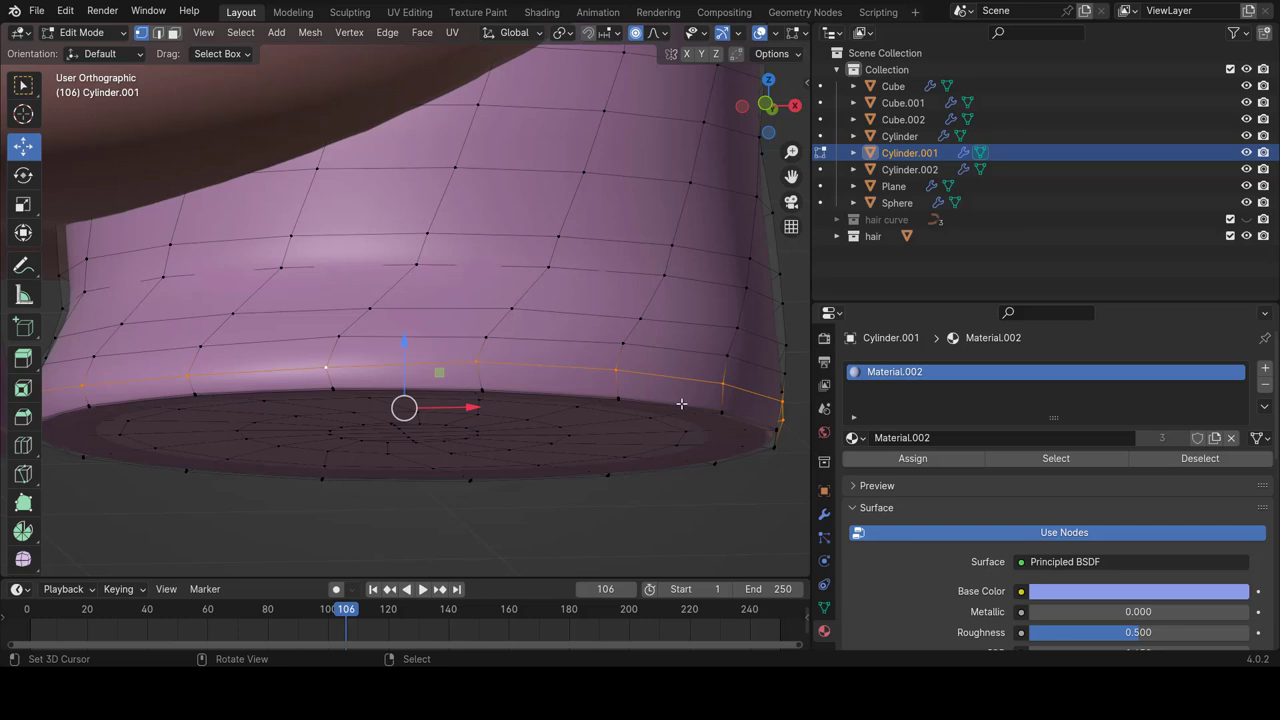
Edge-slide the leg's bottom rim loop to factor 0.473, then return to Object Mode.
alt+click(682, 403)
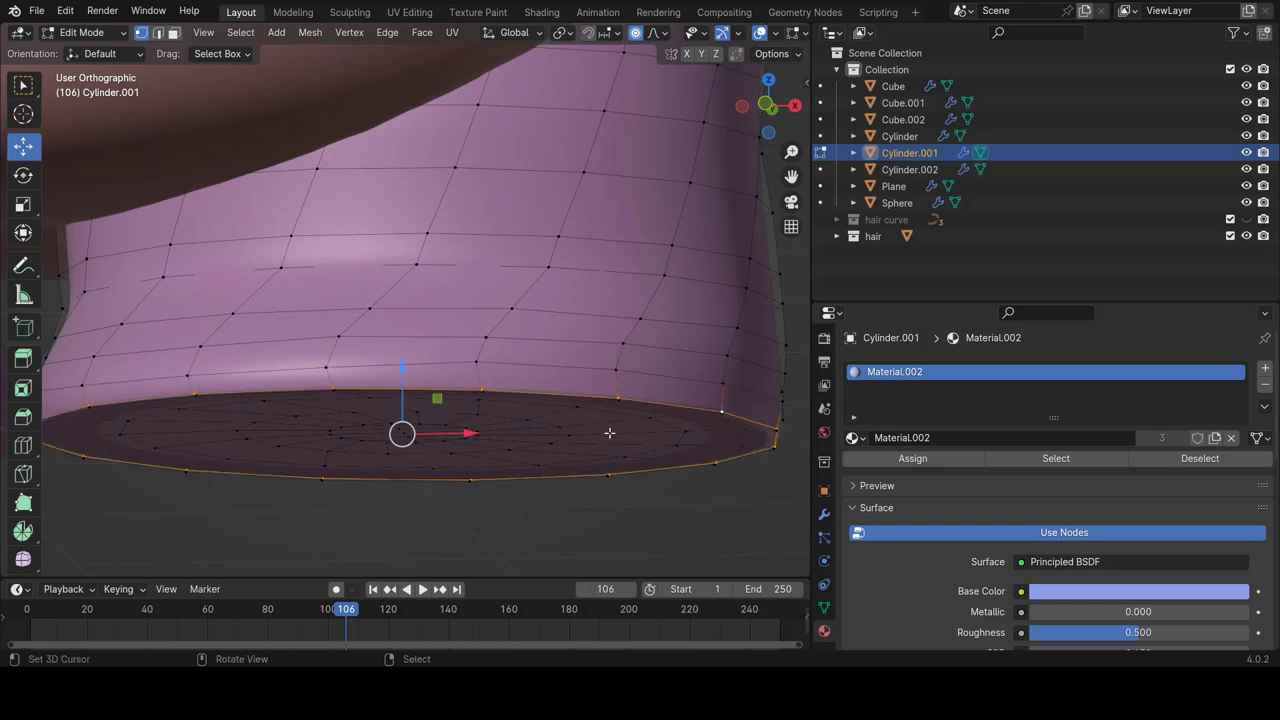
key(ctrl+e)
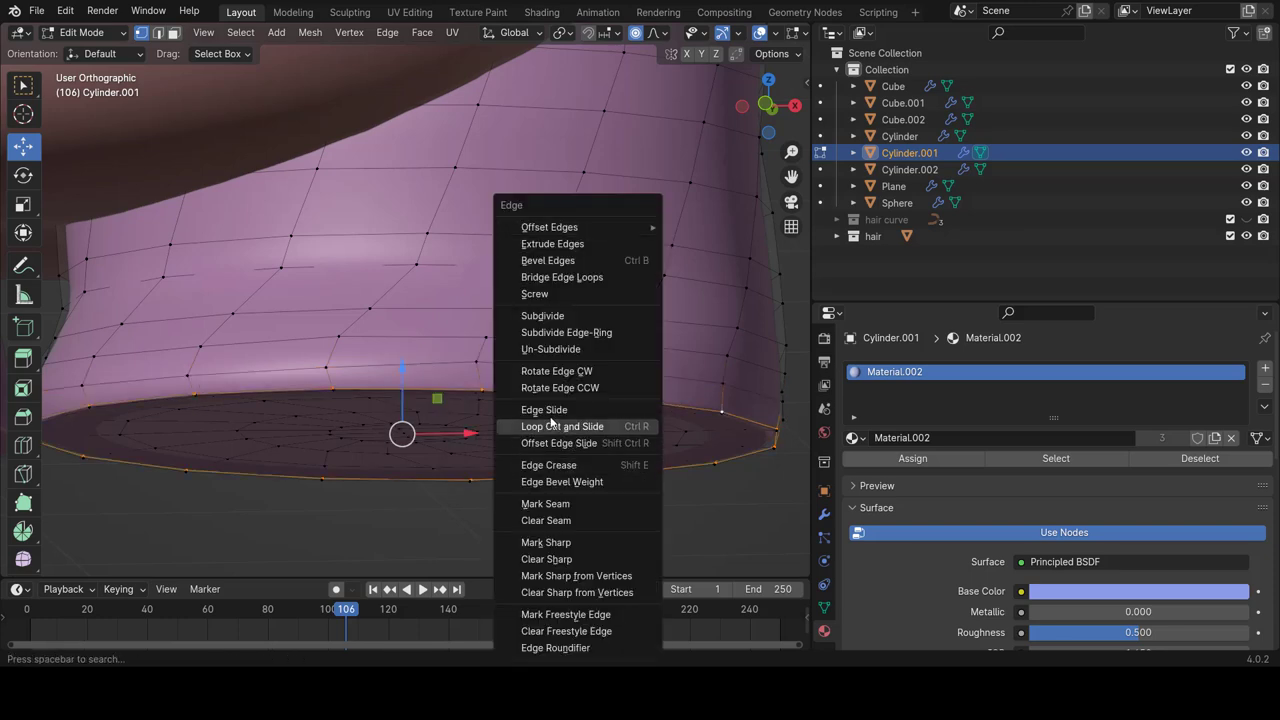
click(545, 410)
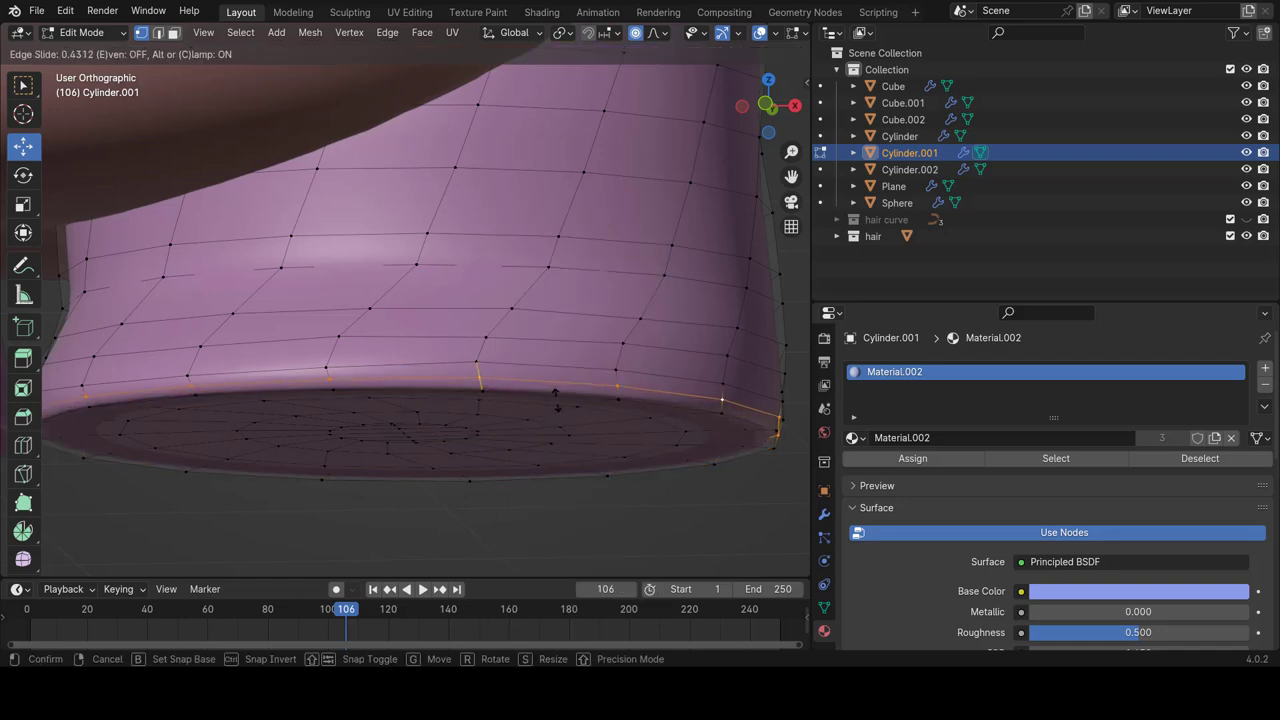
click(556, 398)
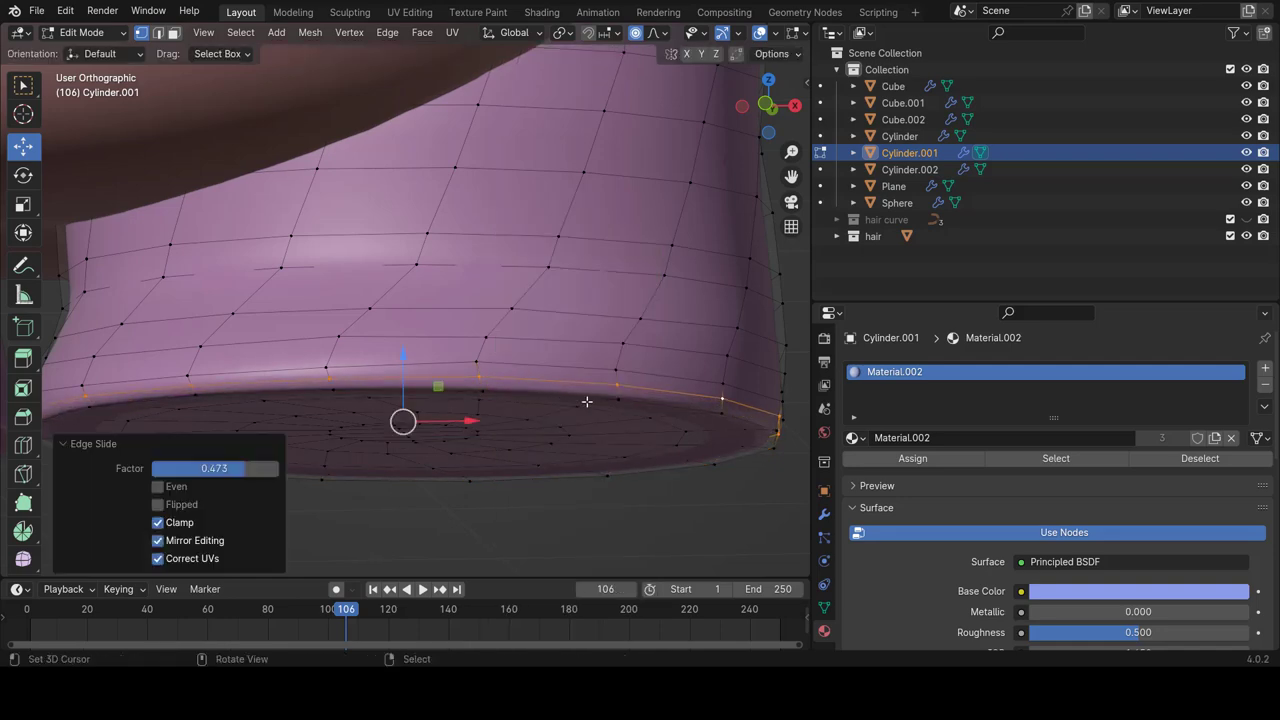
middle_drag(627, 400, 660, 368)
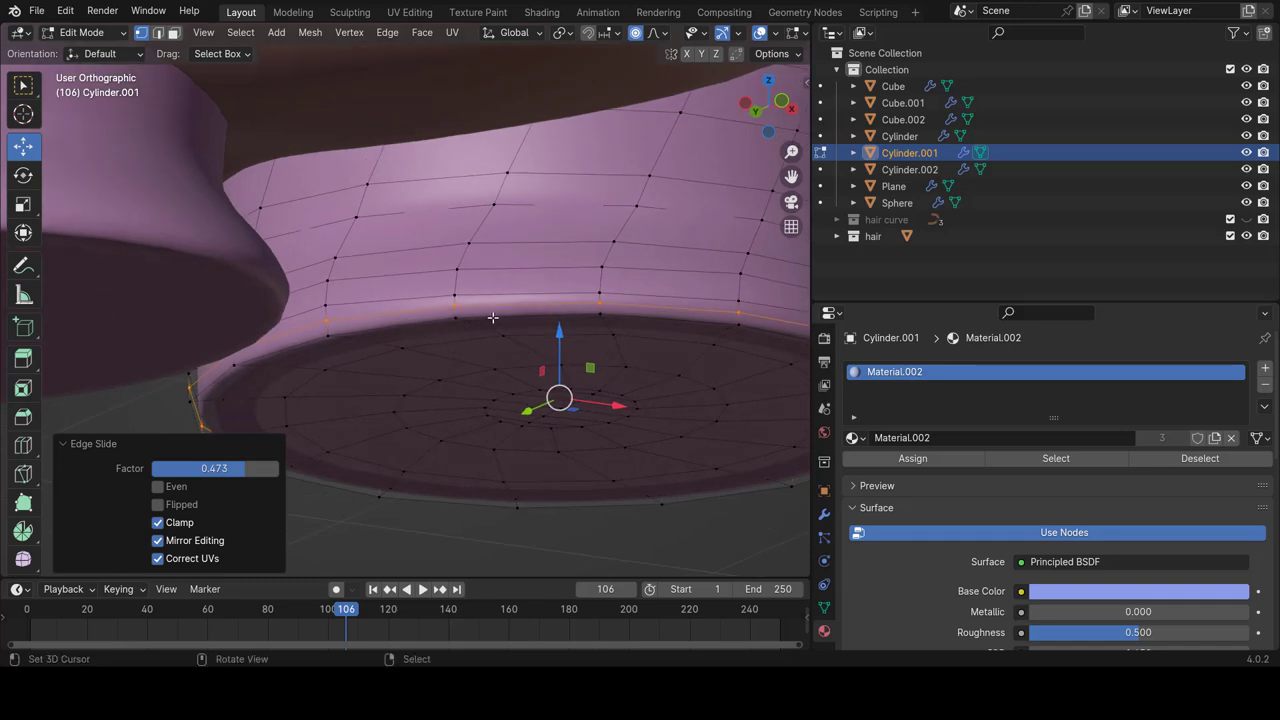
middle_drag(493, 318, 358, 332)
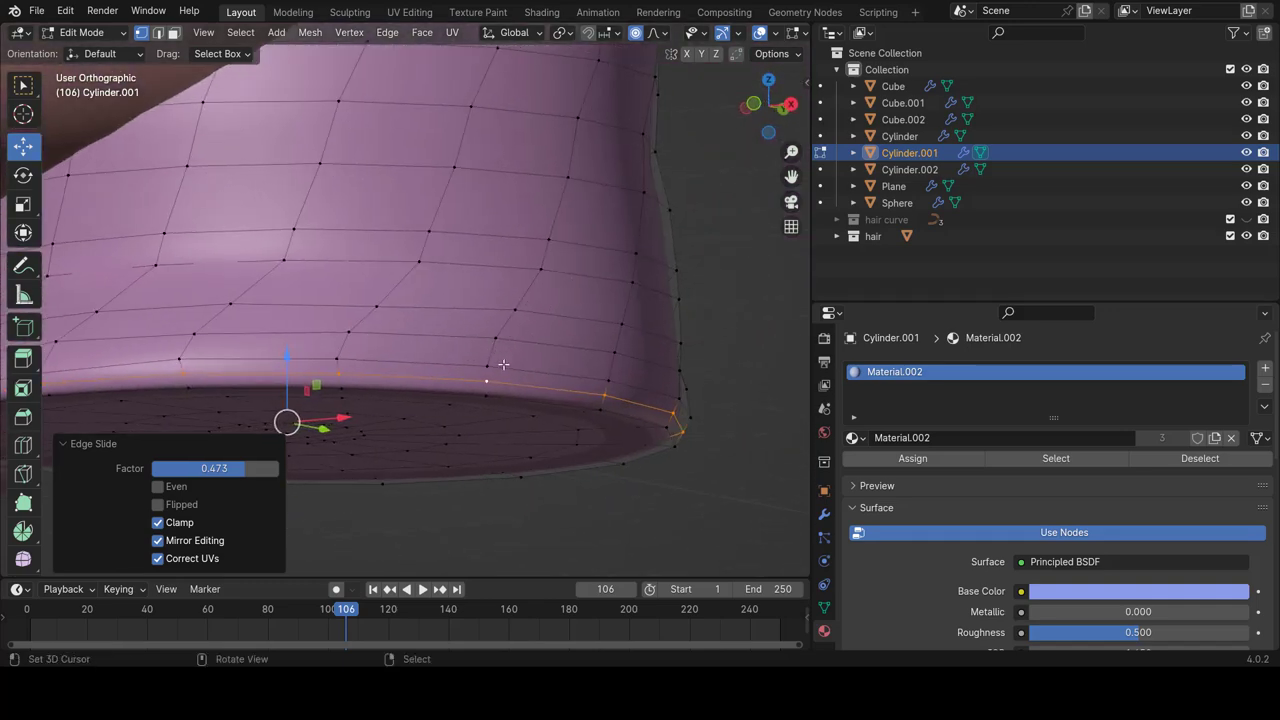
key(Tab)
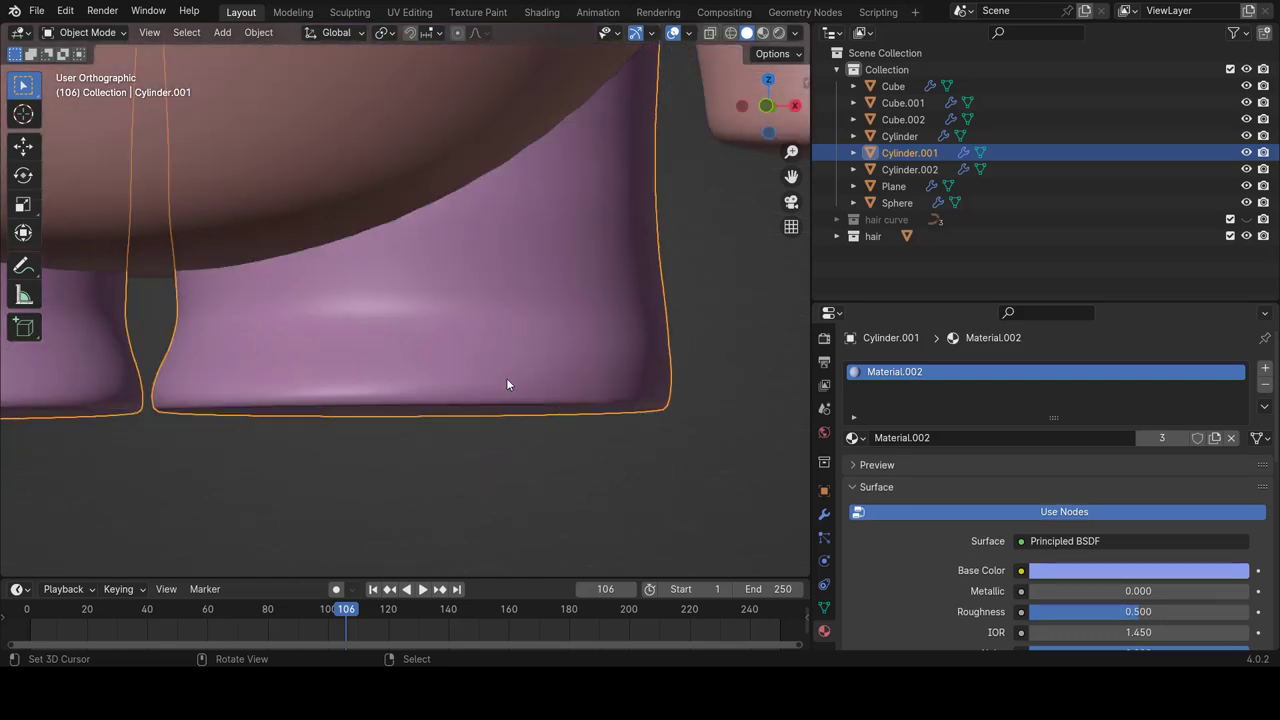
Return to front view, zoom out to frame the whole character, and select the pink Cylinder body.
key(KP_1)
scroll(506, 375, down, 2)
click(511, 374)
scroll(513, 372, down, 3)
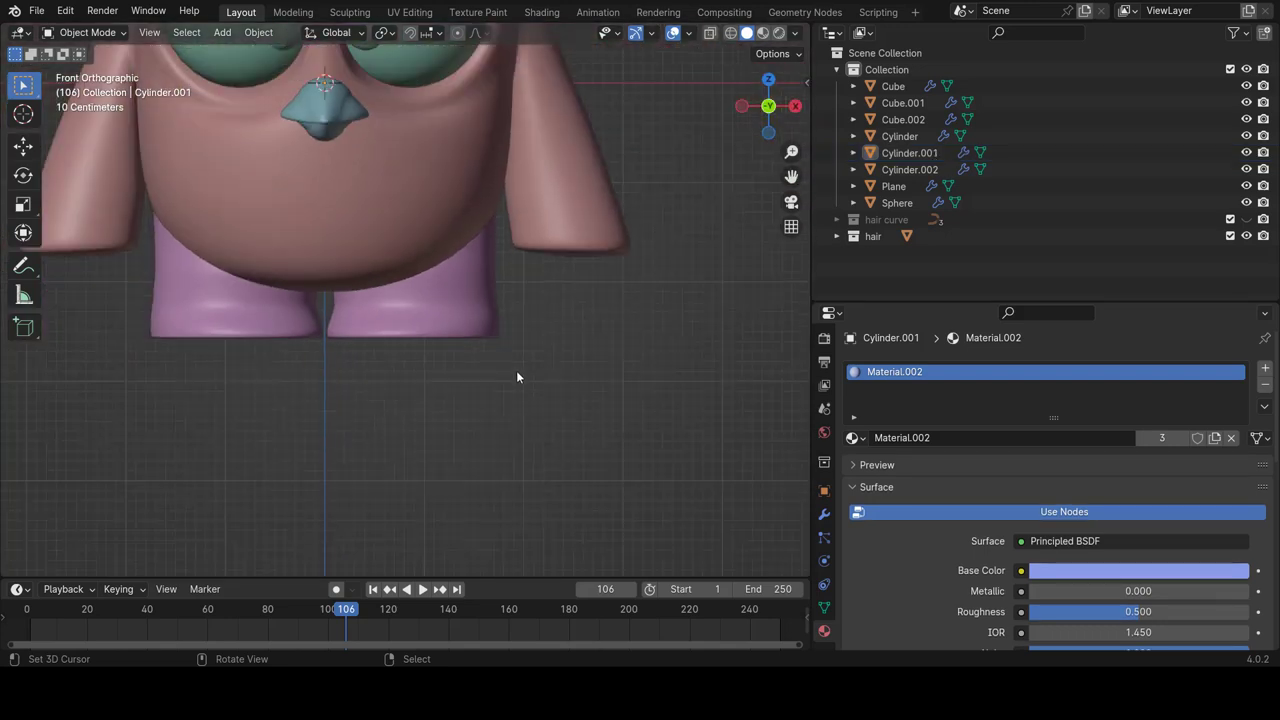
scroll(518, 360, down, 2)
scroll(518, 350, down, 1)
shift+scroll(516, 349, up, 2)
shift+scroll(516, 349, up, 2)
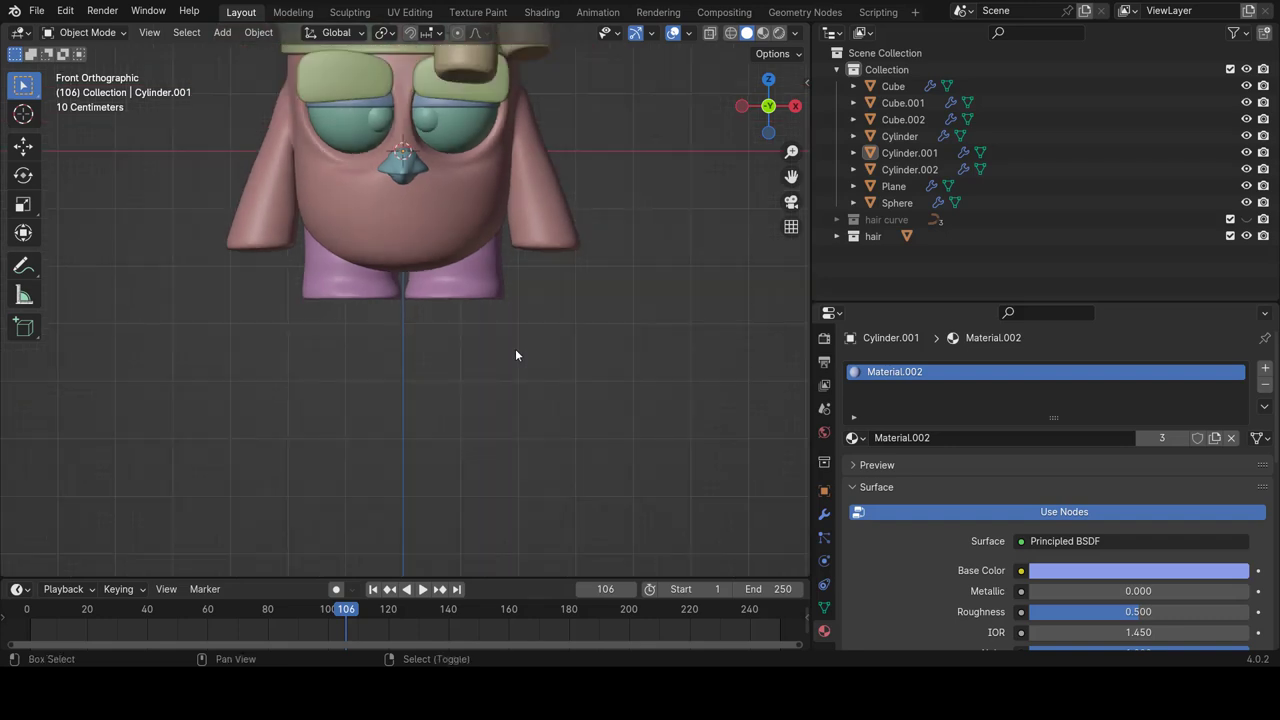
scroll(515, 348, down, 2)
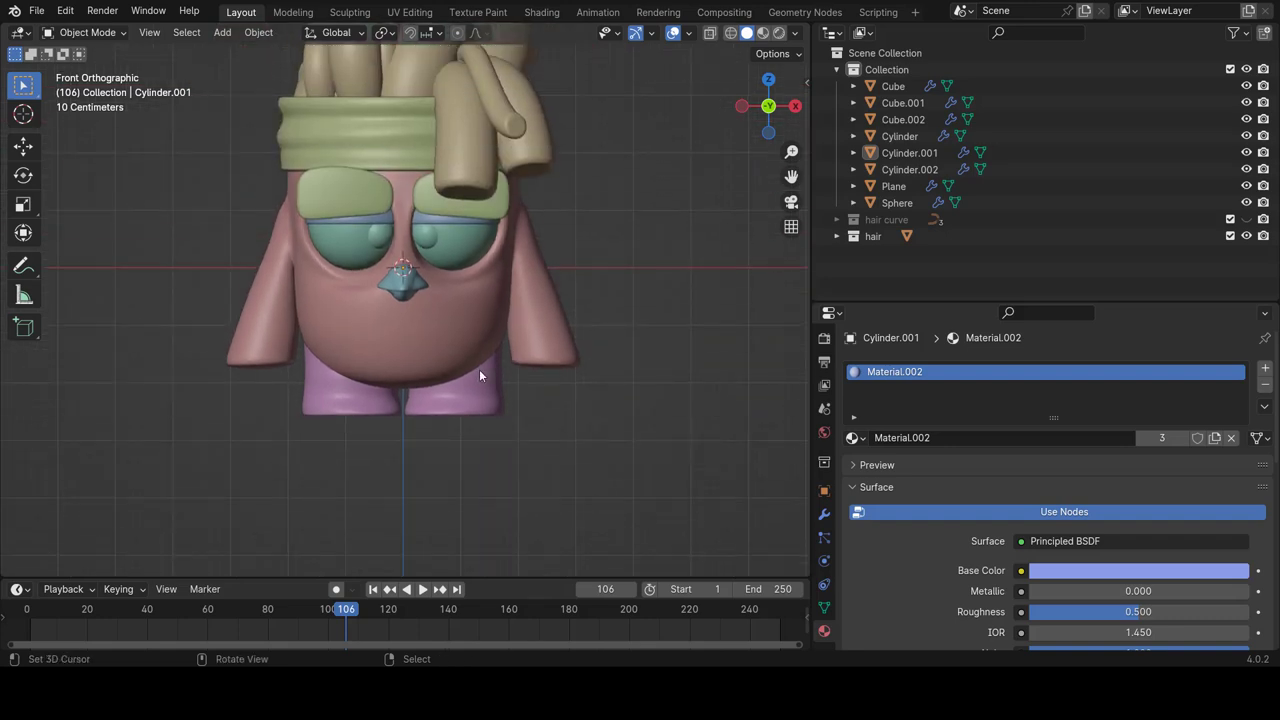
click(416, 346)
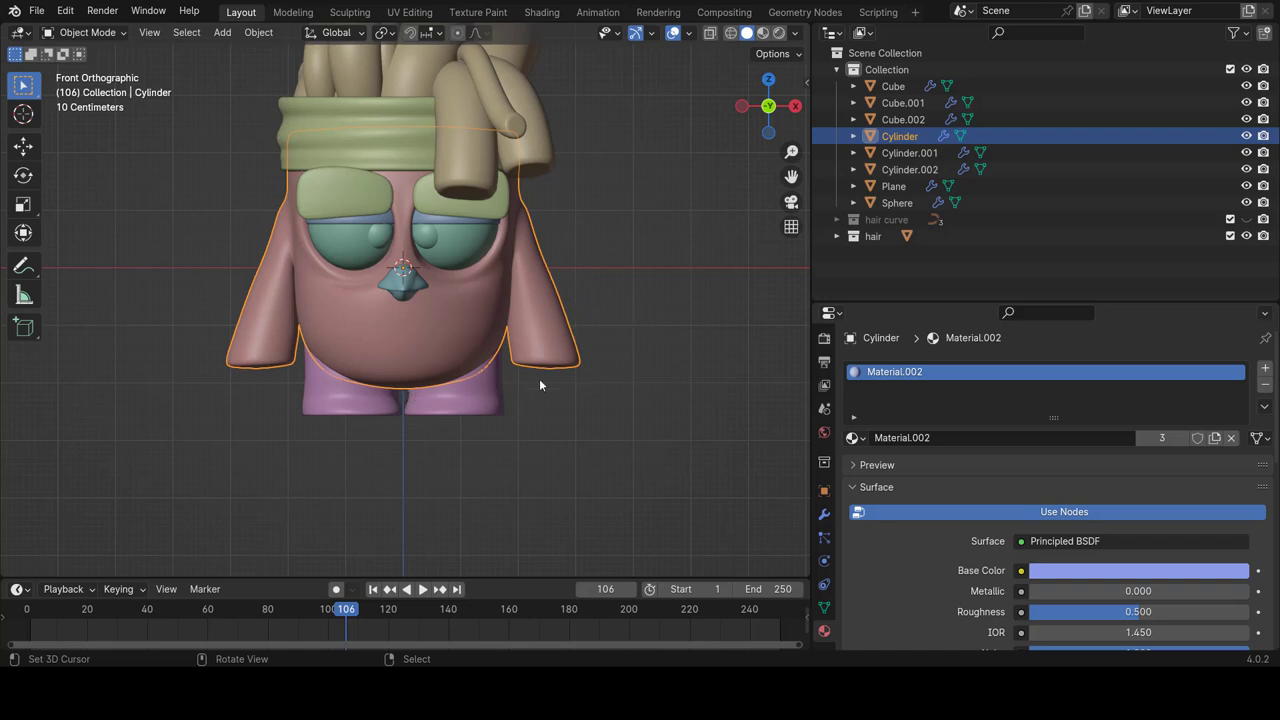
In Edit Mode with wireframe shading, box-select the pink body's bottom edge loop.
key(Tab)
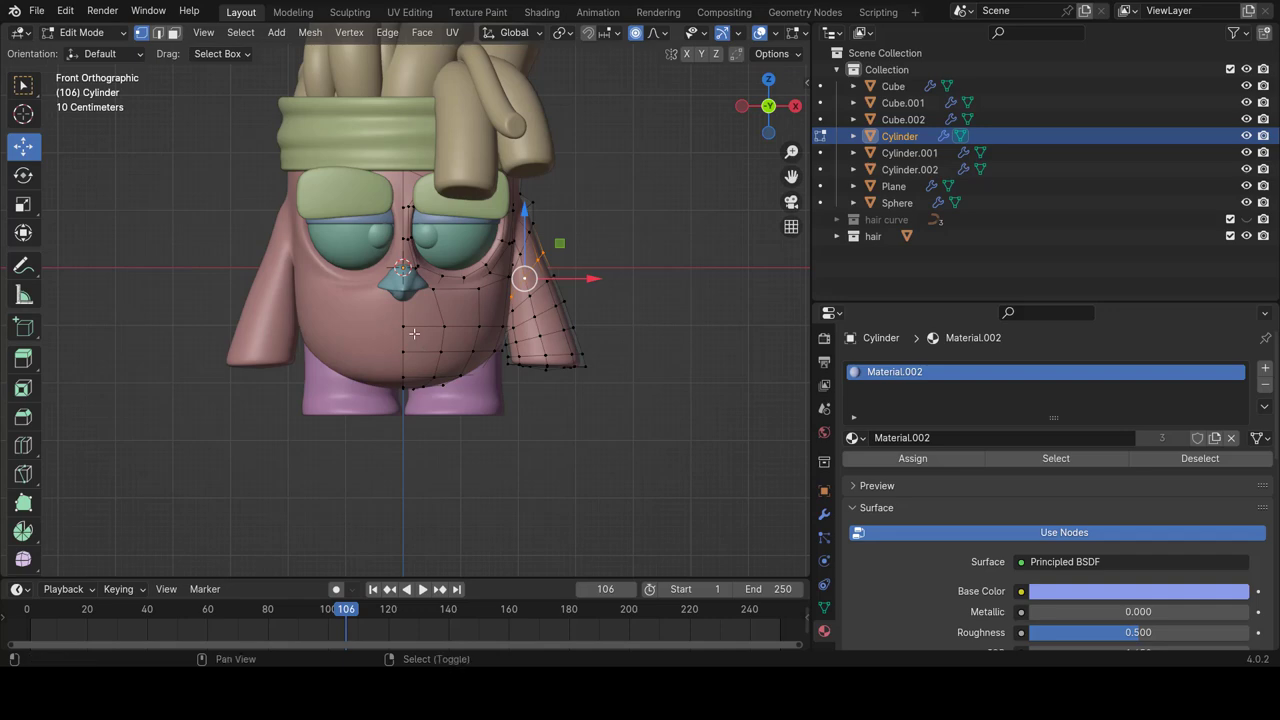
scroll(411, 322, up, 1)
scroll(443, 349, up, 1)
scroll(470, 362, up, 2)
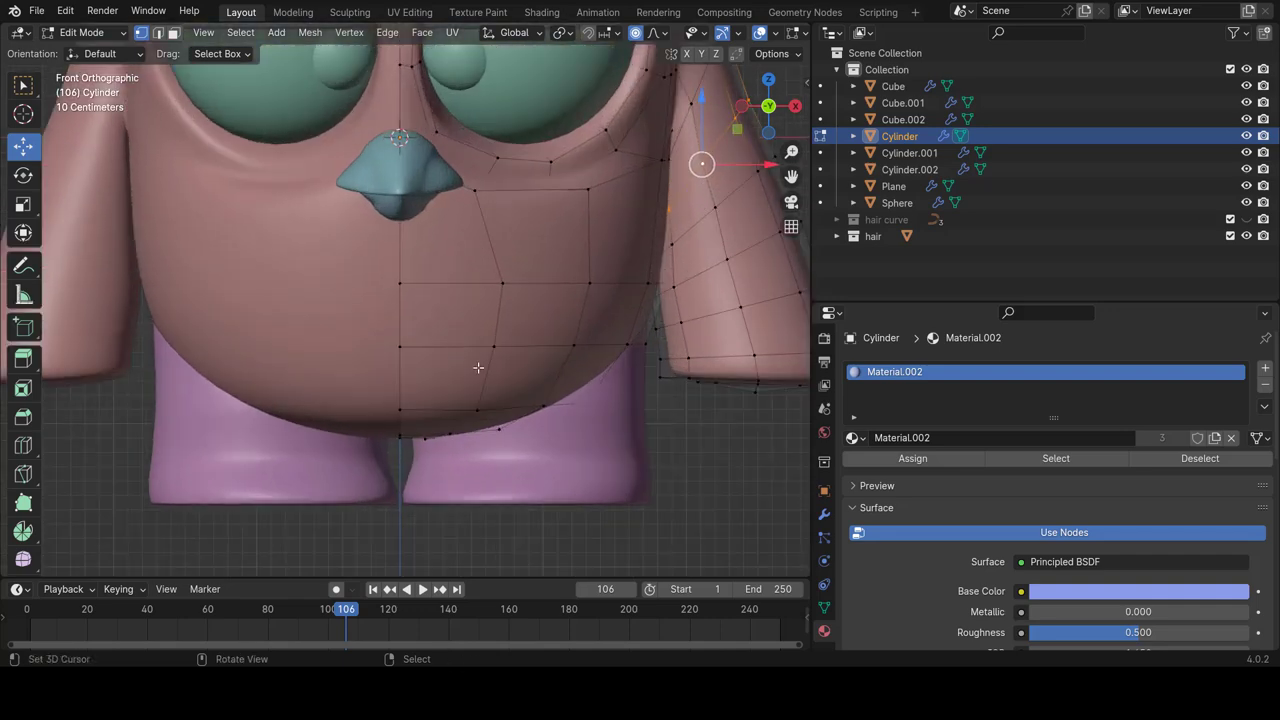
key(shift+z)
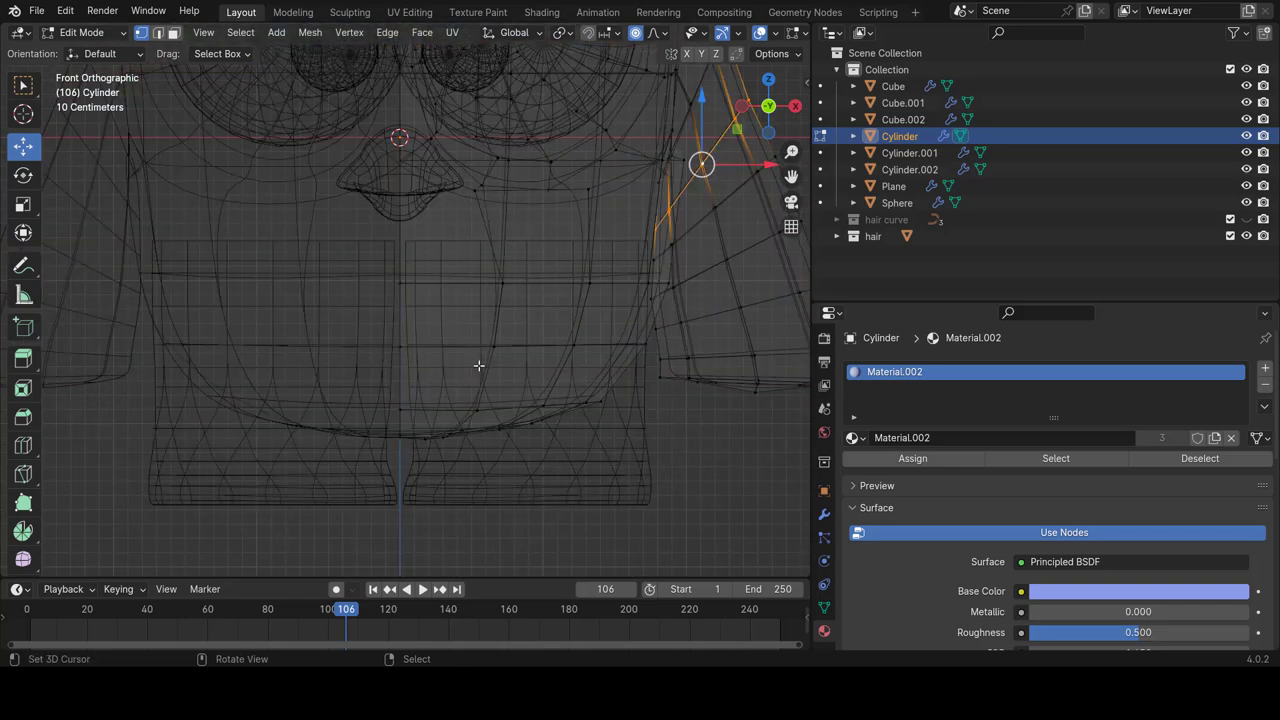
click(468, 404)
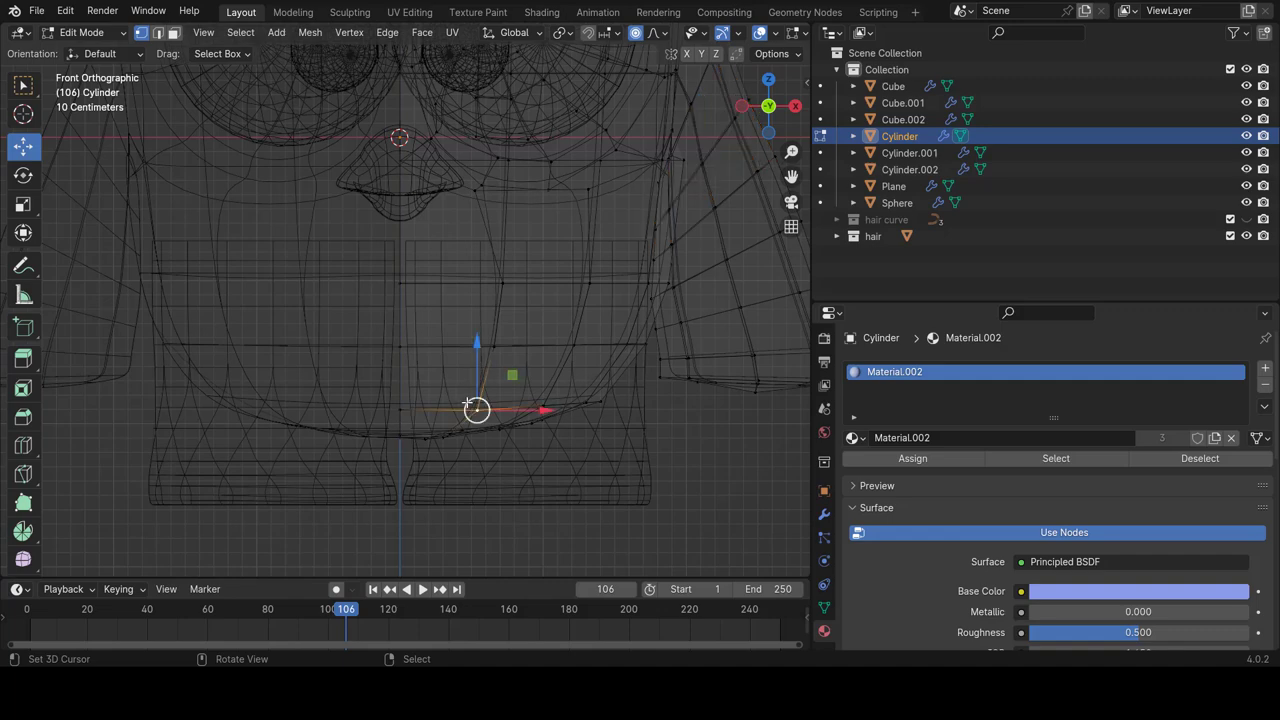
key(b)
drag(244, 382, 584, 520)
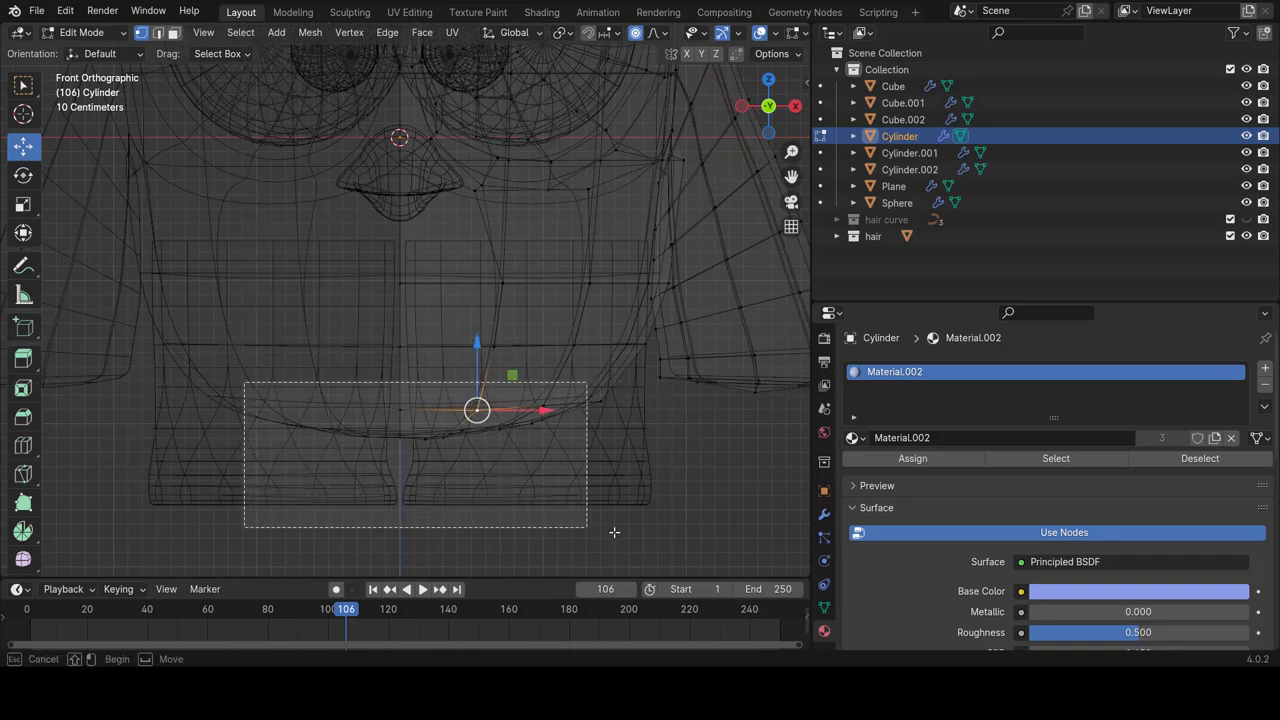
key(shift+z)
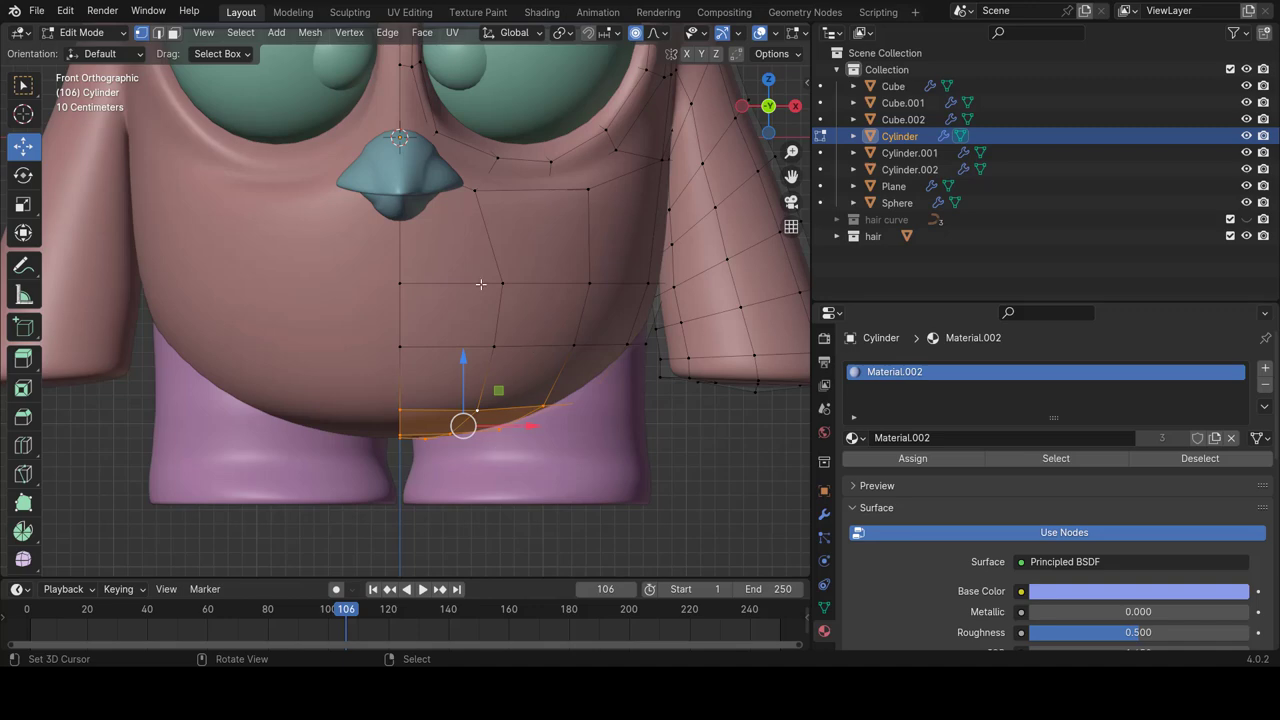
key(shift+z)
key(shift+z)
key(shift+z)
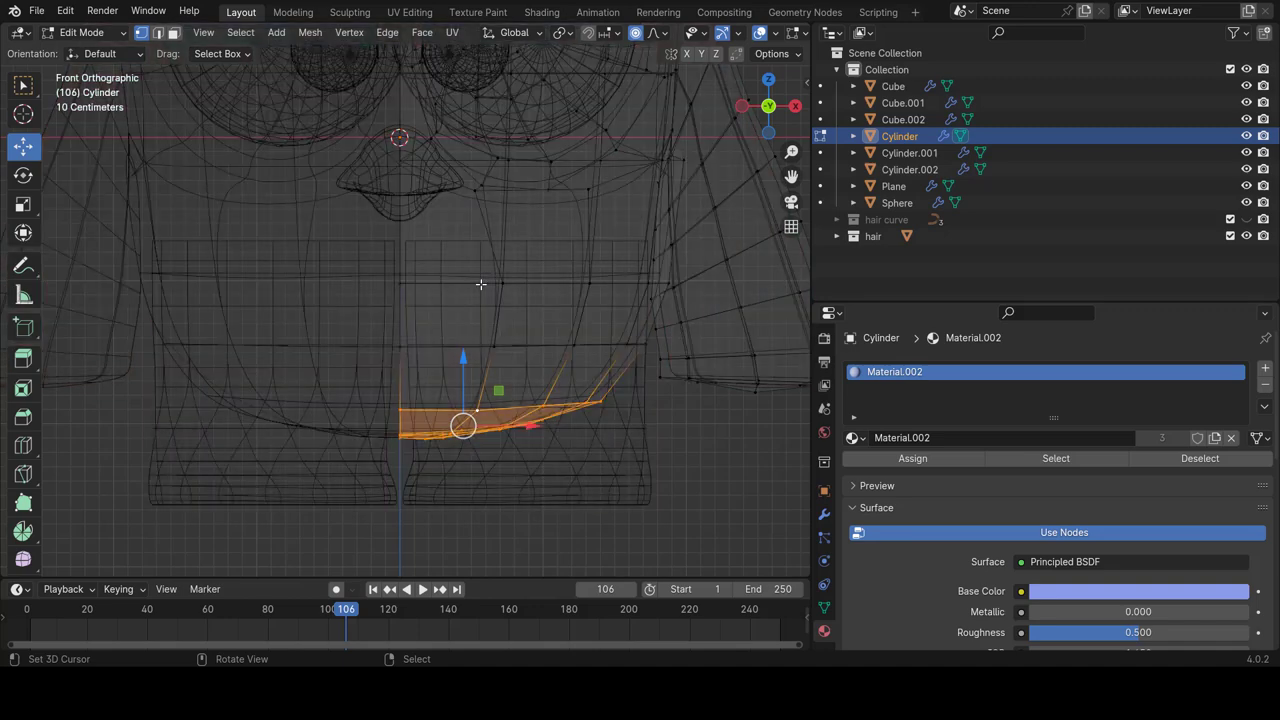
key(shift+z)
With proportional editing off, shift the bottom loop vertically, then return to Object Mode.
scroll(484, 300, down, 2)
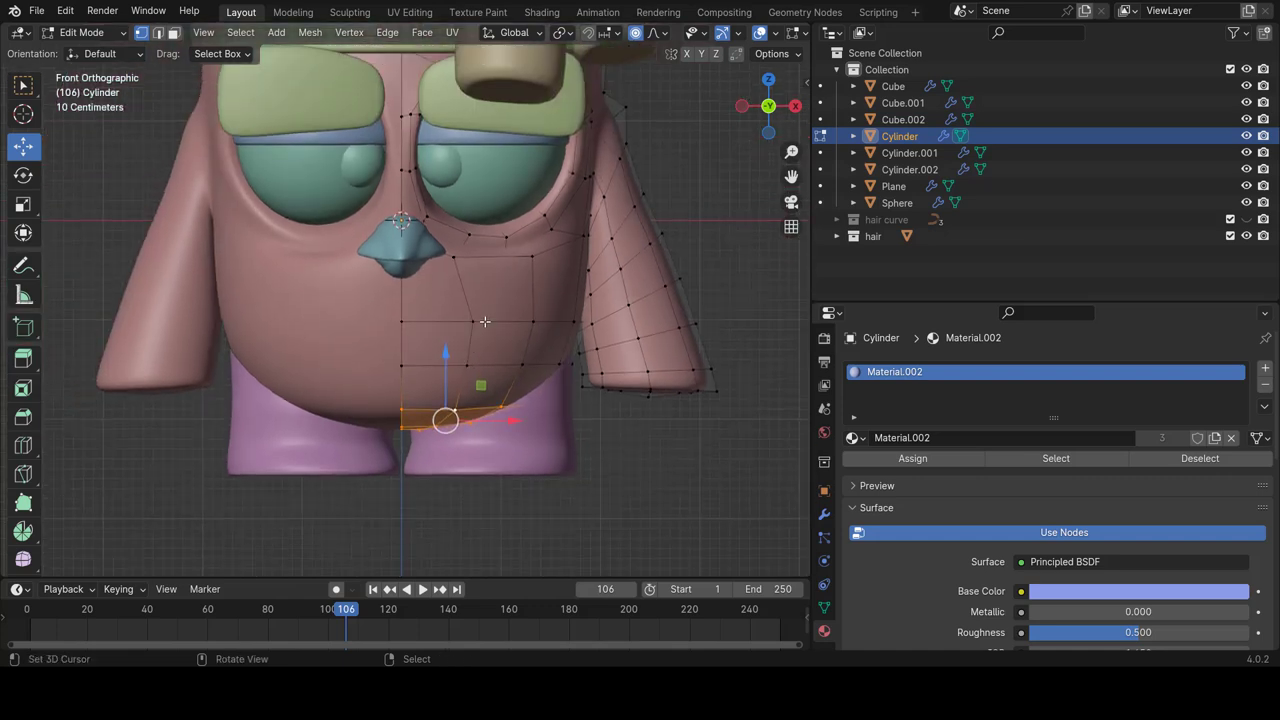
ctrl+scroll(498, 319, down, 1)
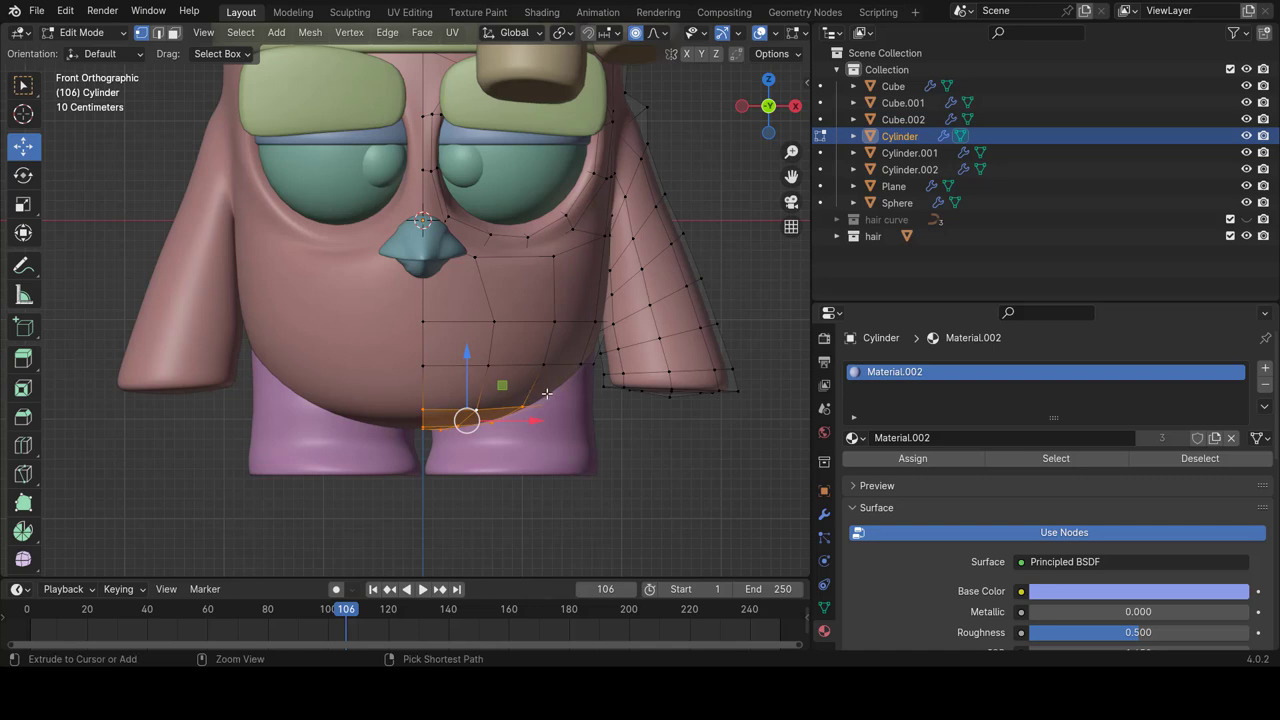
ctrl+scroll(569, 398, up, 1)
shift+scroll(569, 398, down, 1)
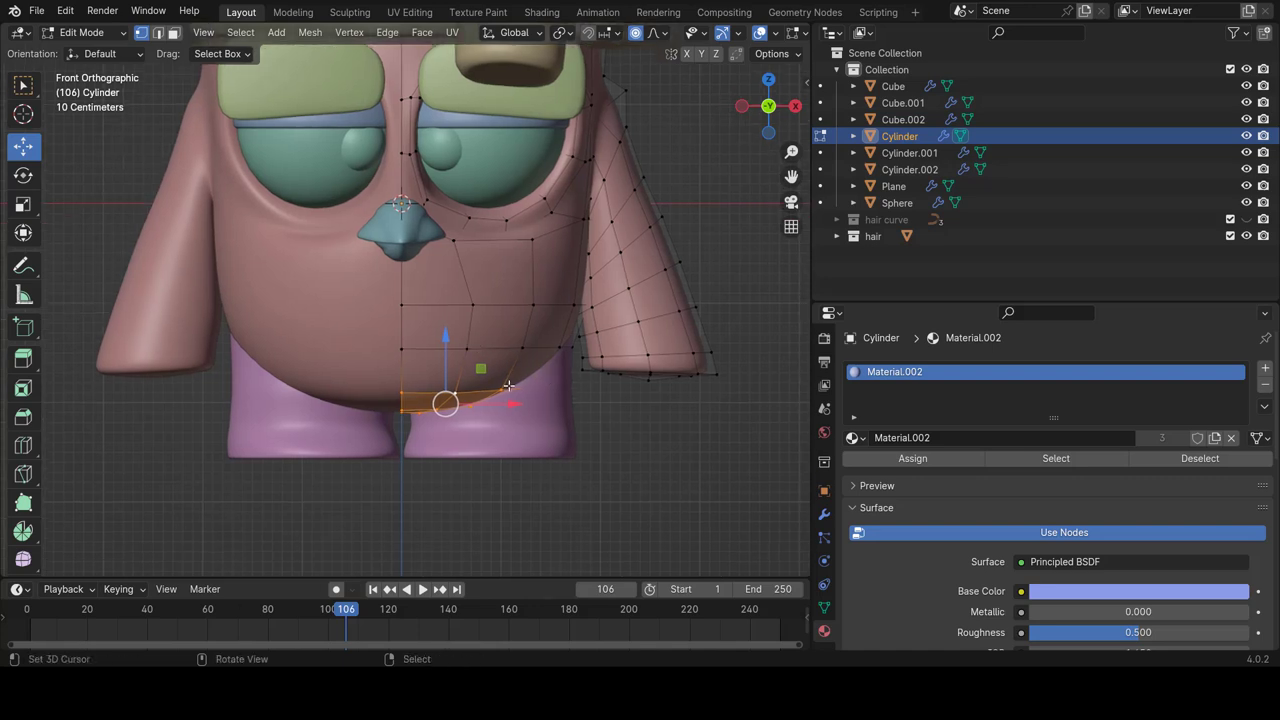
scroll(509, 386, up, 1)
key(o)
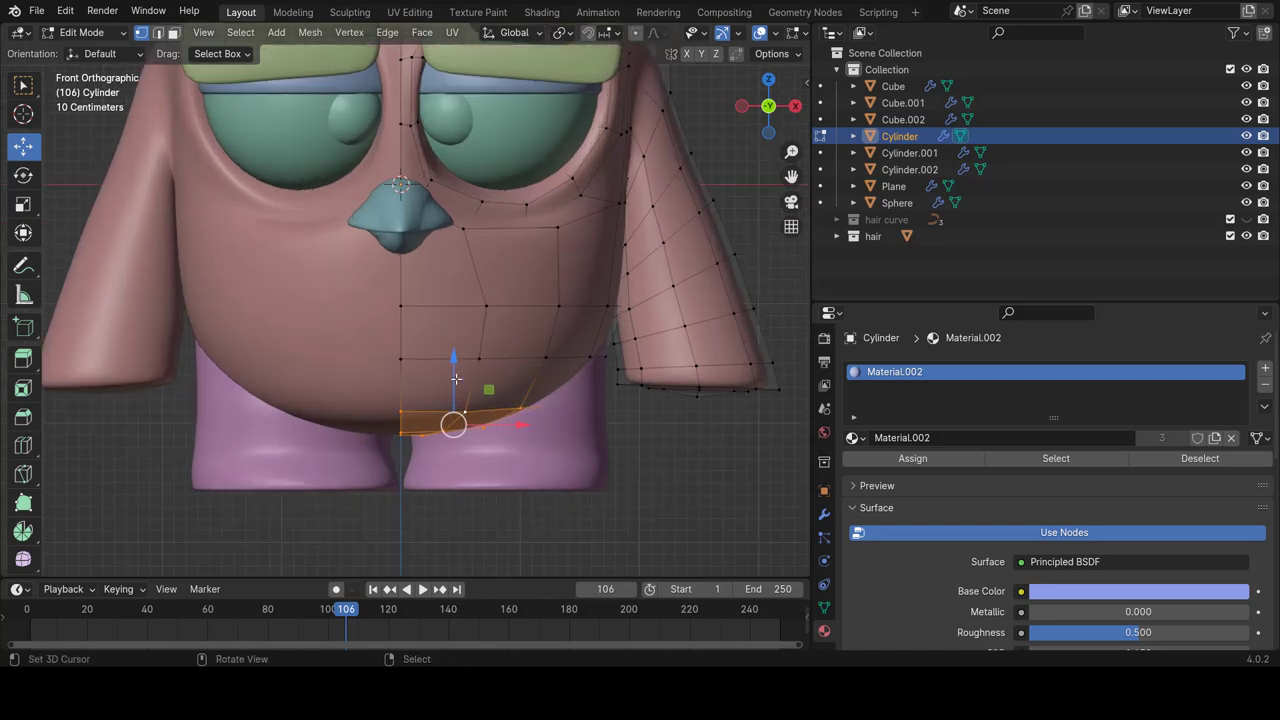
drag(452, 361, 453, 343)
key(ctrl+z)
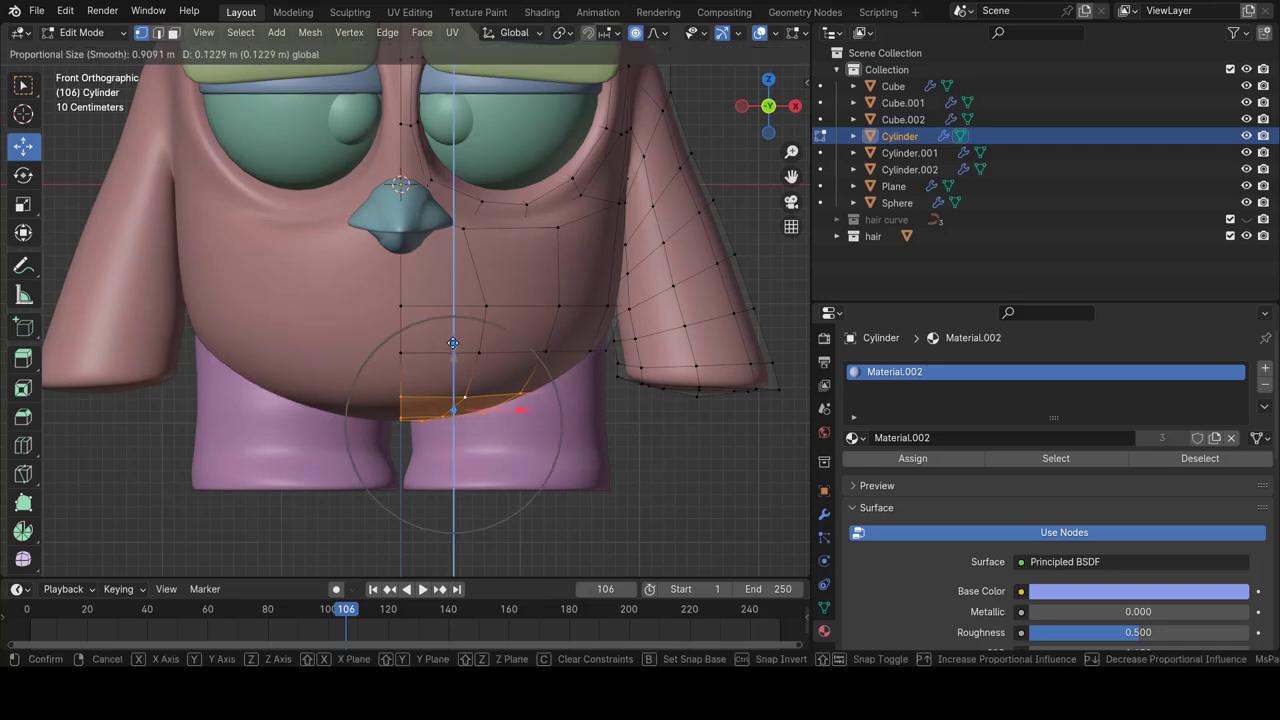
click(453, 343)
key(Tab)
scroll(514, 398, down, 2)
Orbit to the Right Orthographic view (numpad 3) and select the pink Cylinder body.
scroll(514, 398, down, 2)
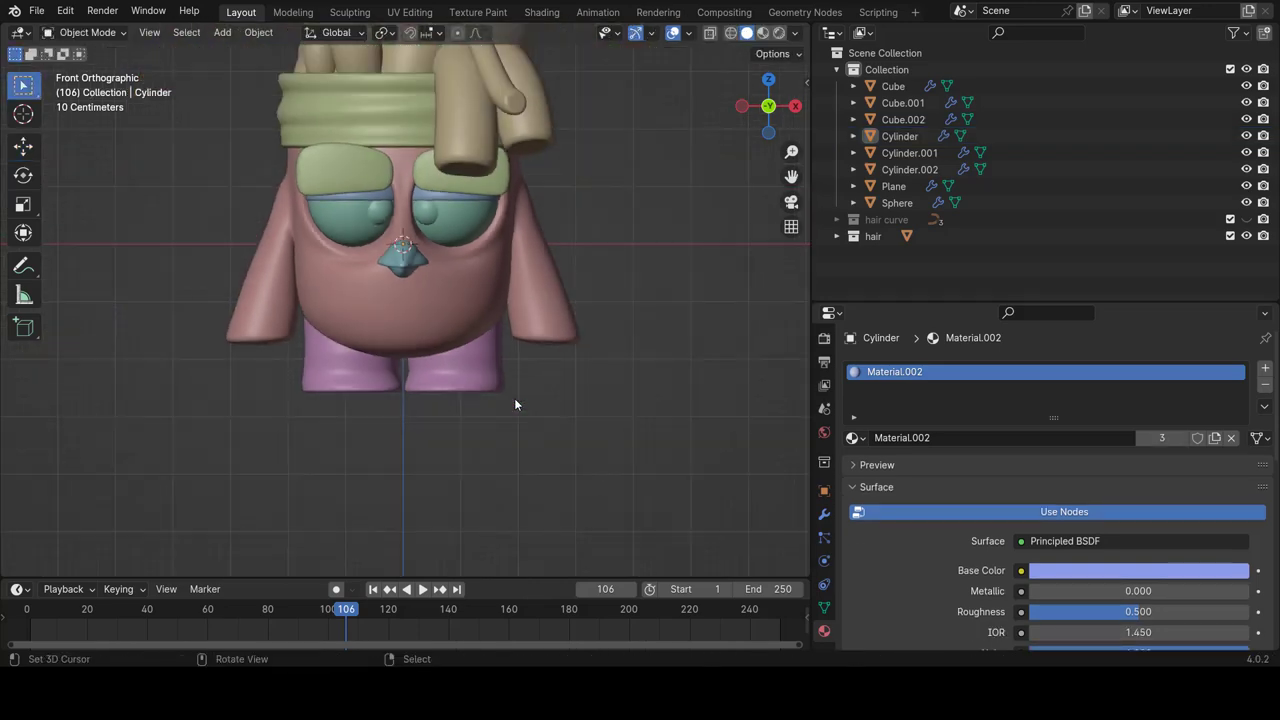
scroll(514, 398, down, 1)
scroll(456, 403, up, 2)
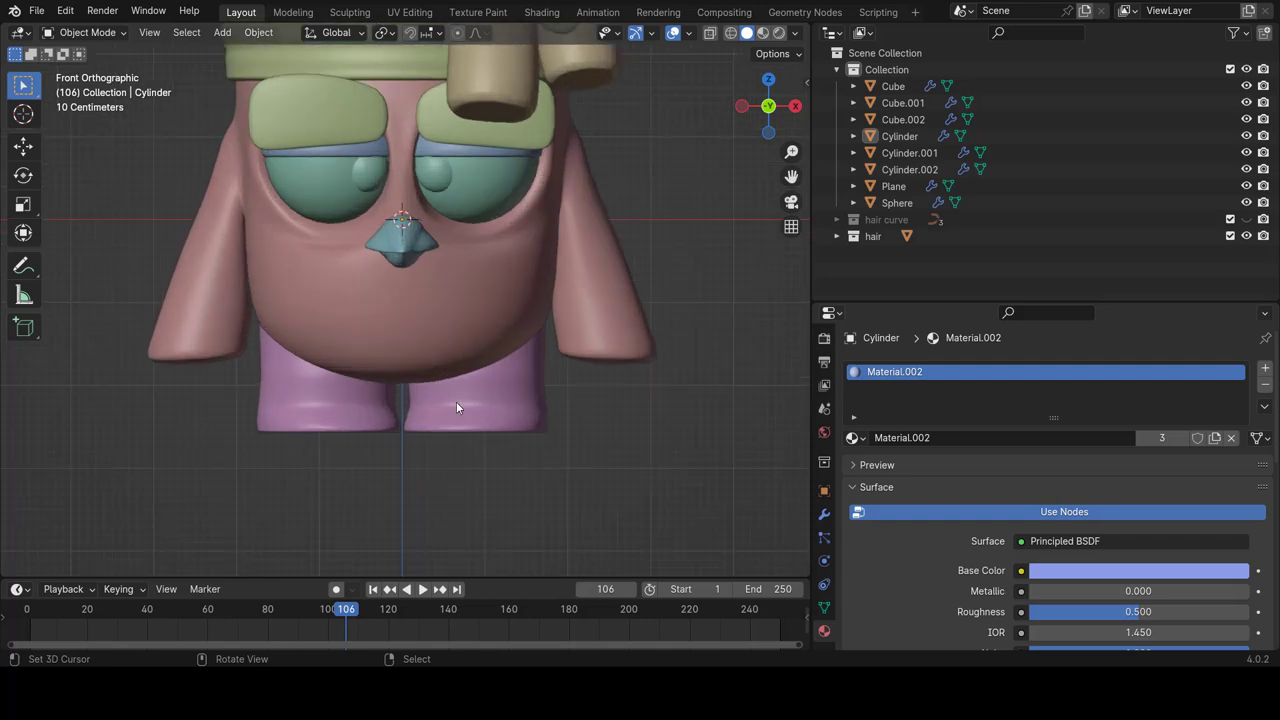
scroll(512, 402, up, 2)
mouse_move(547, 384)
middle_down()
mouse_move(530, 356)
mouse_move(388, 358)
middle_up()
key(KP_3)
scroll(440, 348, down, 2)
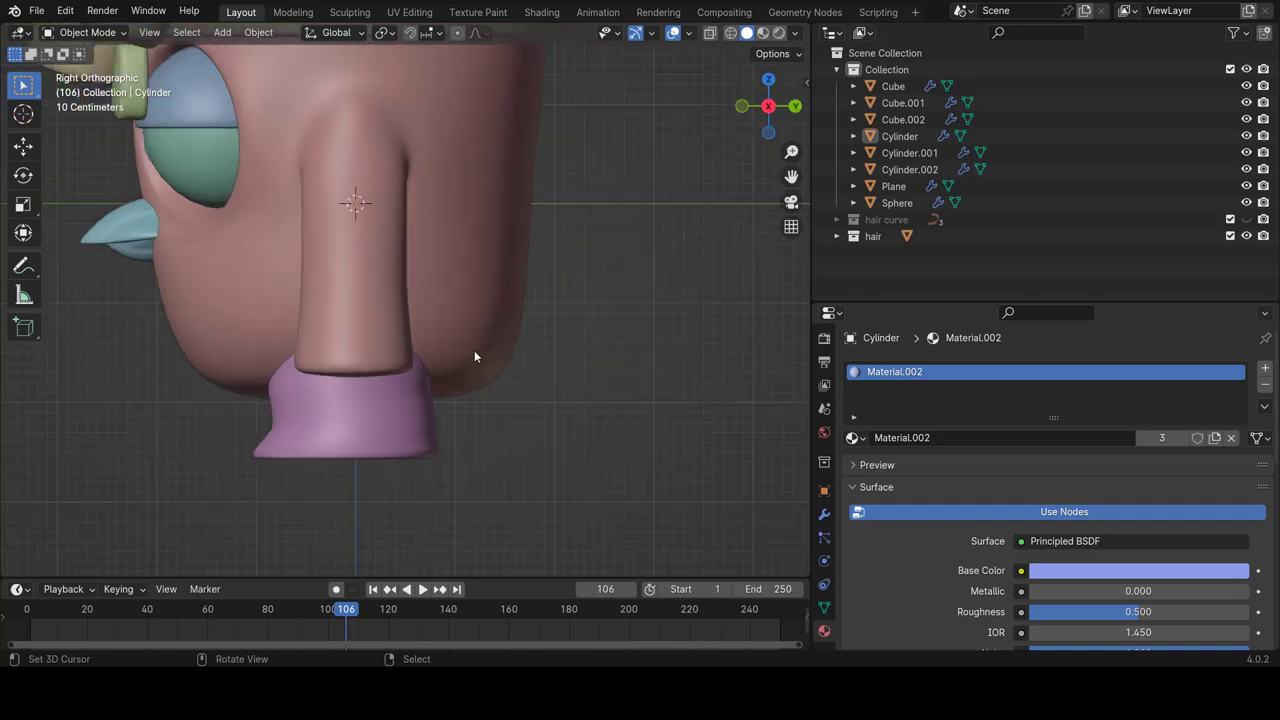
scroll(485, 366, down, 1)
scroll(514, 398, up, 1)
scroll(514, 398, up, 2)
click(467, 368)
ctrl+scroll(490, 370, down, 1)
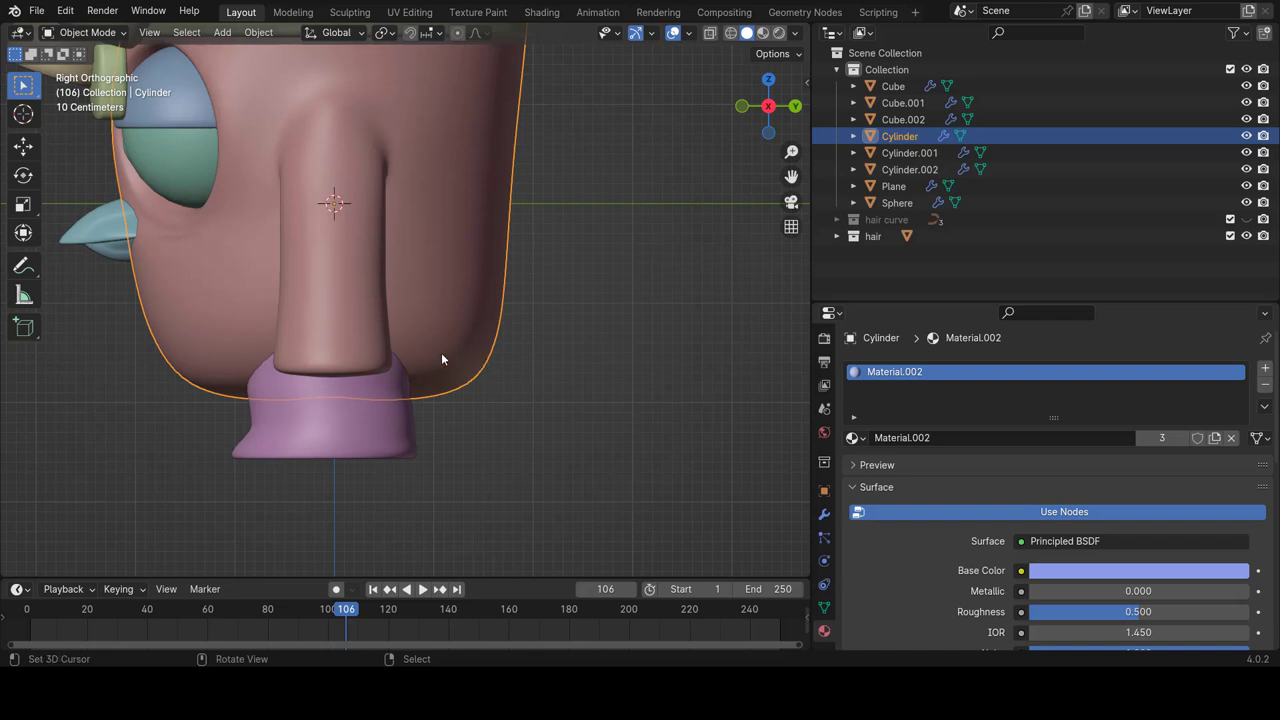
Circle-select the body's lower back vertices, raise them 0.16093 m with smooth falloff, and tilt them.
key(Tab)
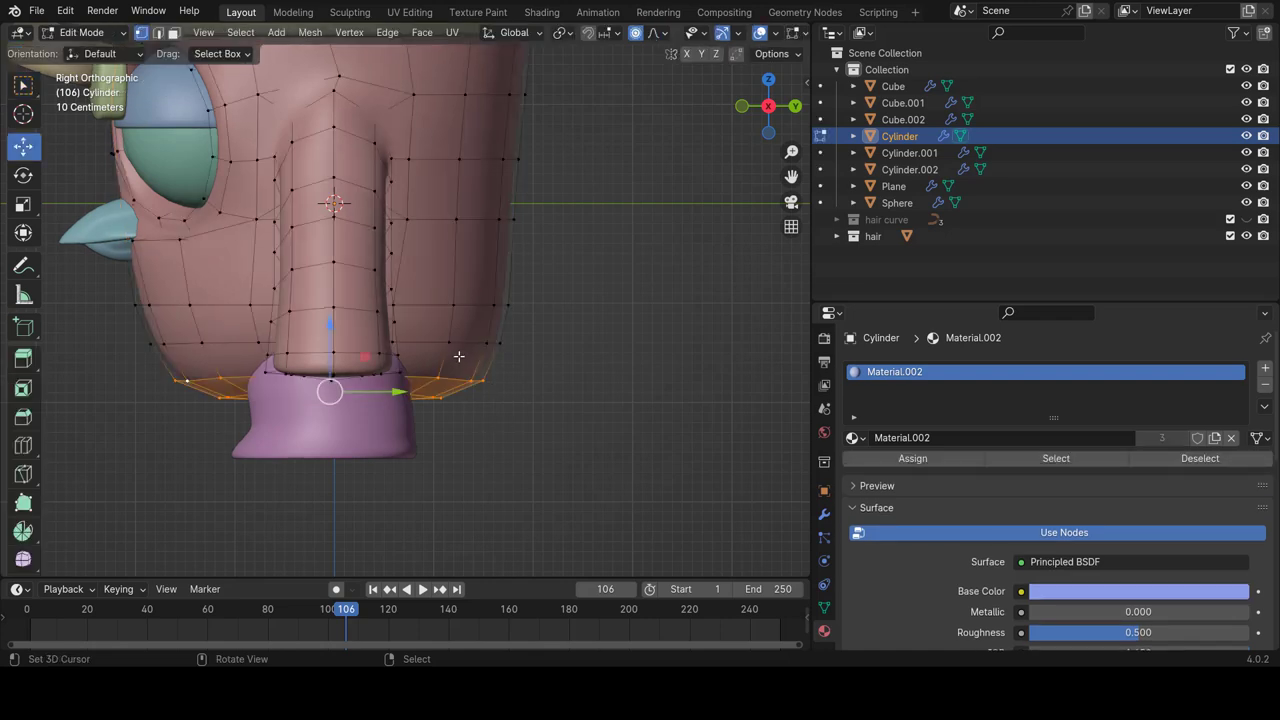
click(456, 346)
key(shift+z)
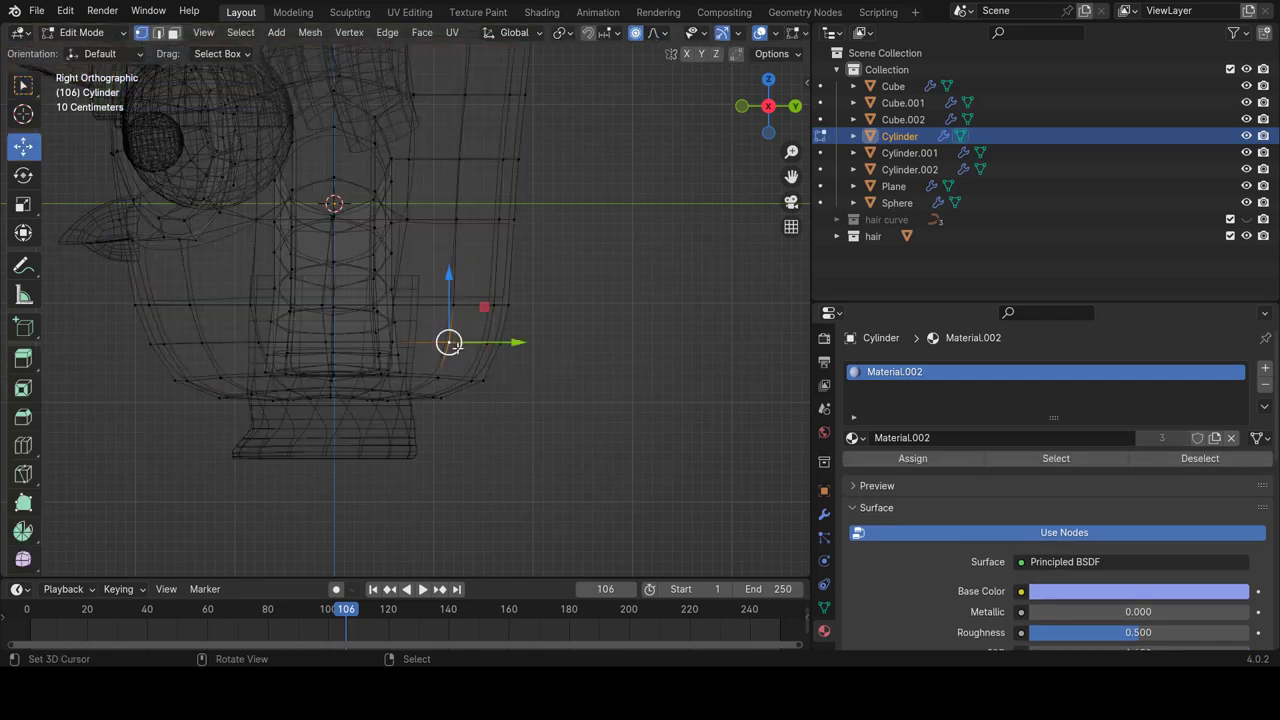
key(c)
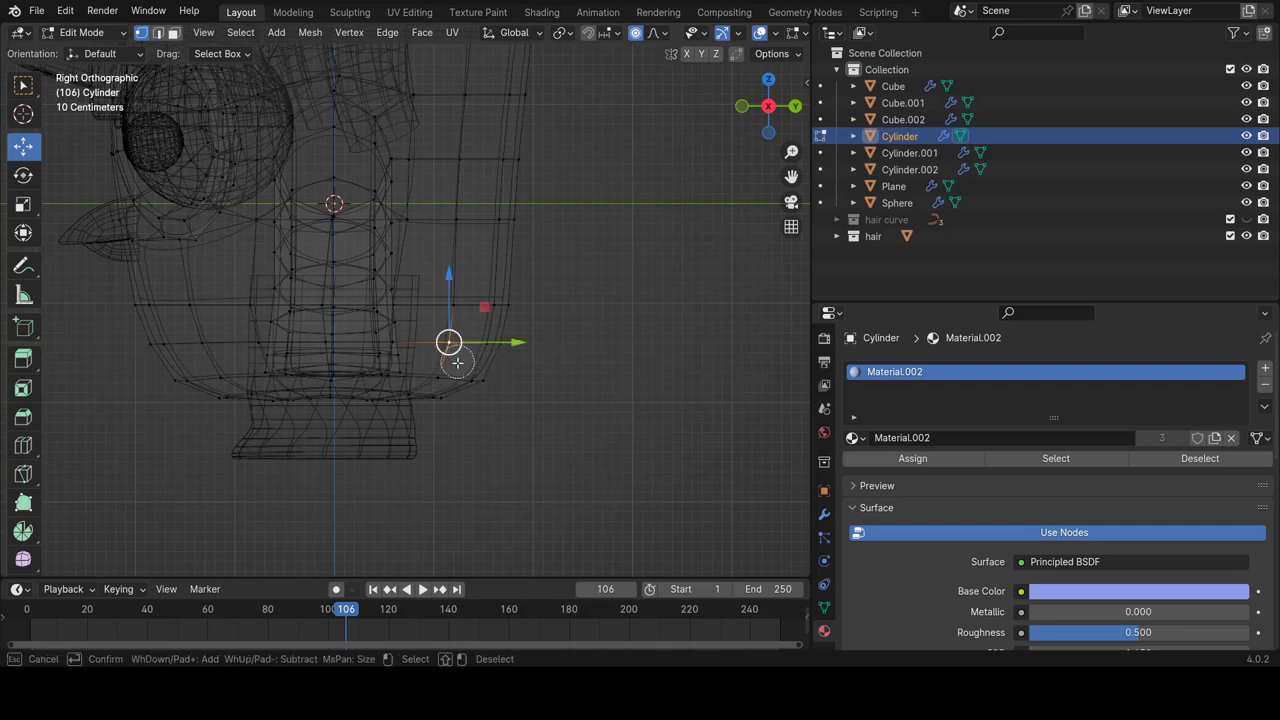
scroll(457, 363, down, 3)
drag(457, 364, 467, 379)
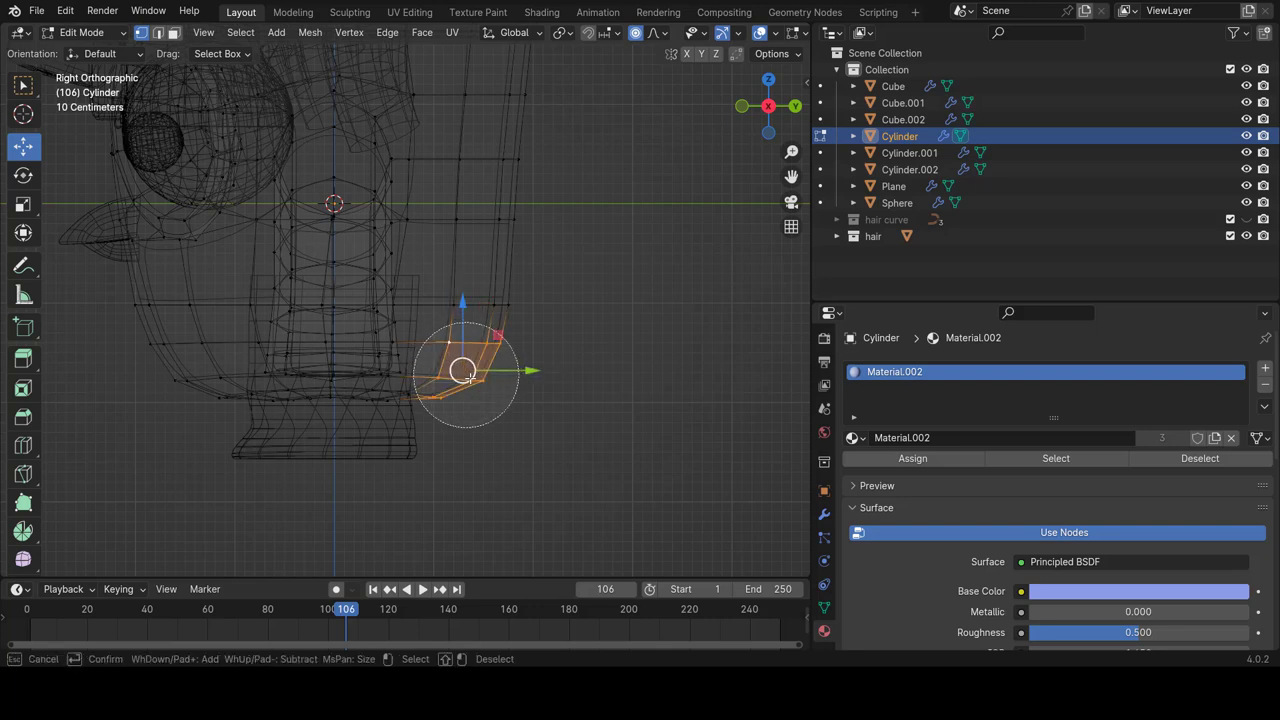
right_click(531, 369)
drag(466, 303, 470, 289)
key(r)
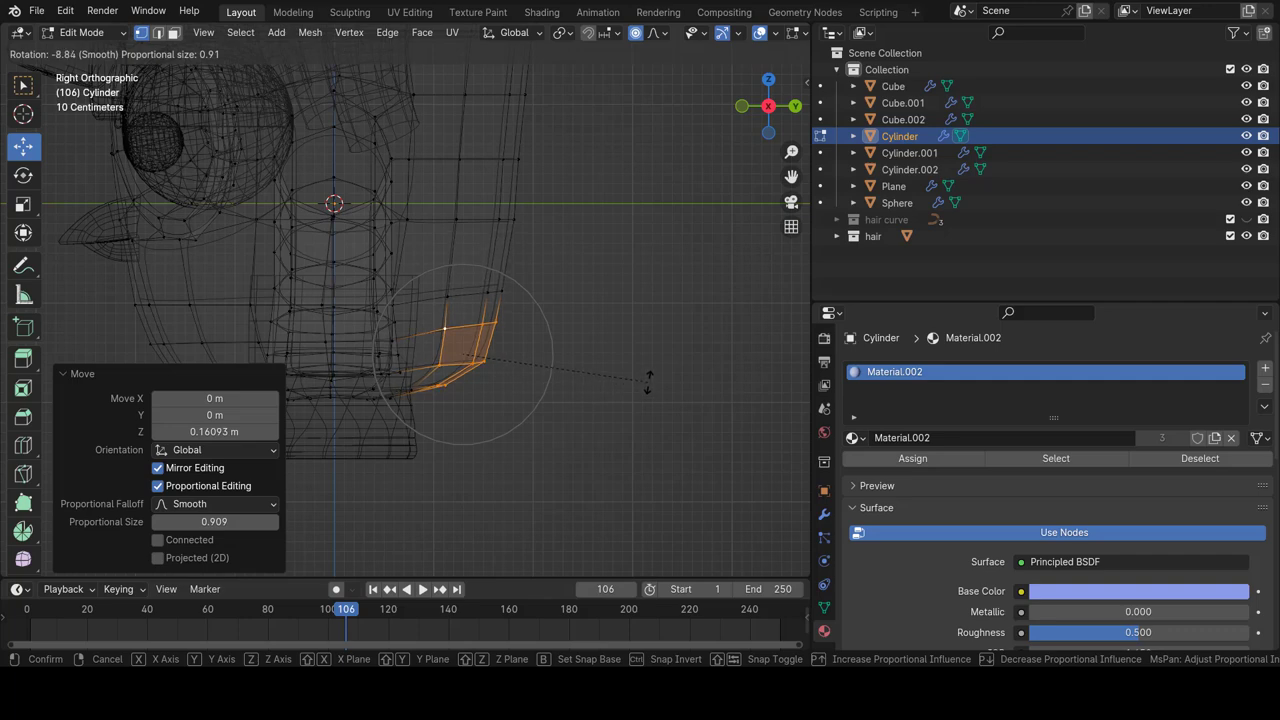
click(617, 363)
key(shift+z)
Re-enter the body's Edit Mode and give the lower back a small vertical lift.
key(Tab)
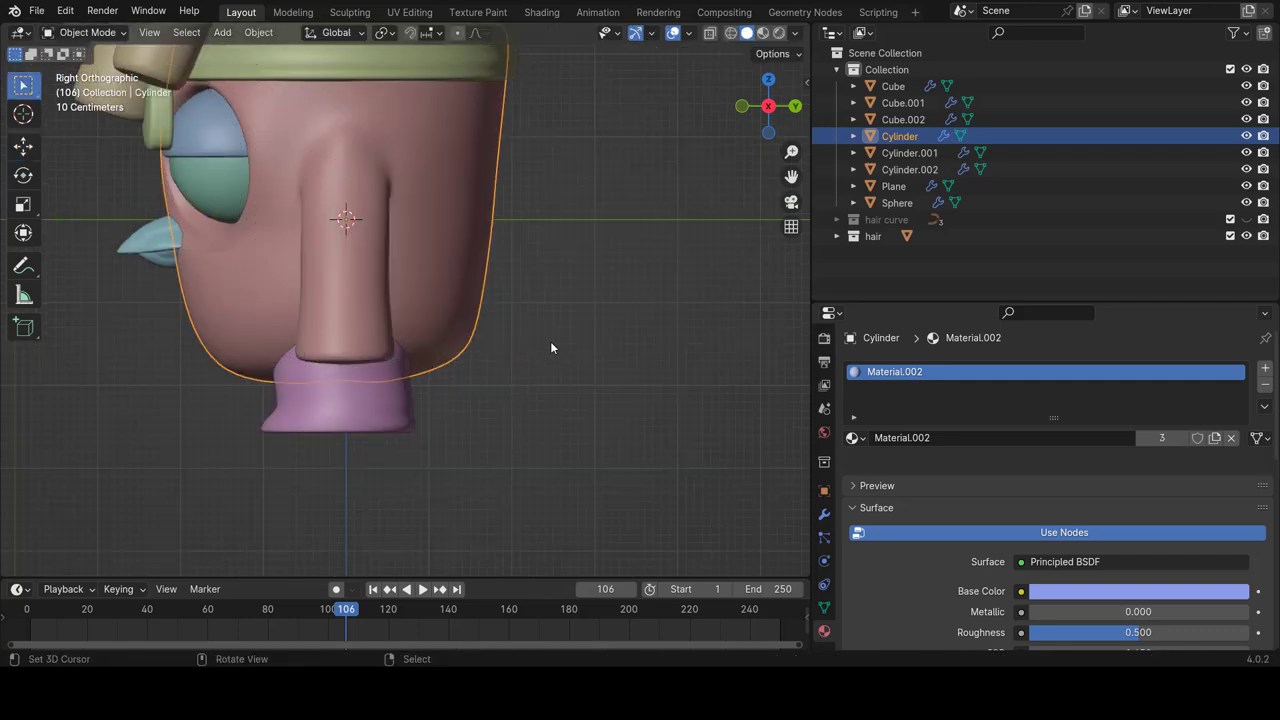
click(554, 350)
scroll(557, 352, down, 3)
scroll(557, 354, up, 3)
scroll(555, 353, up, 3)
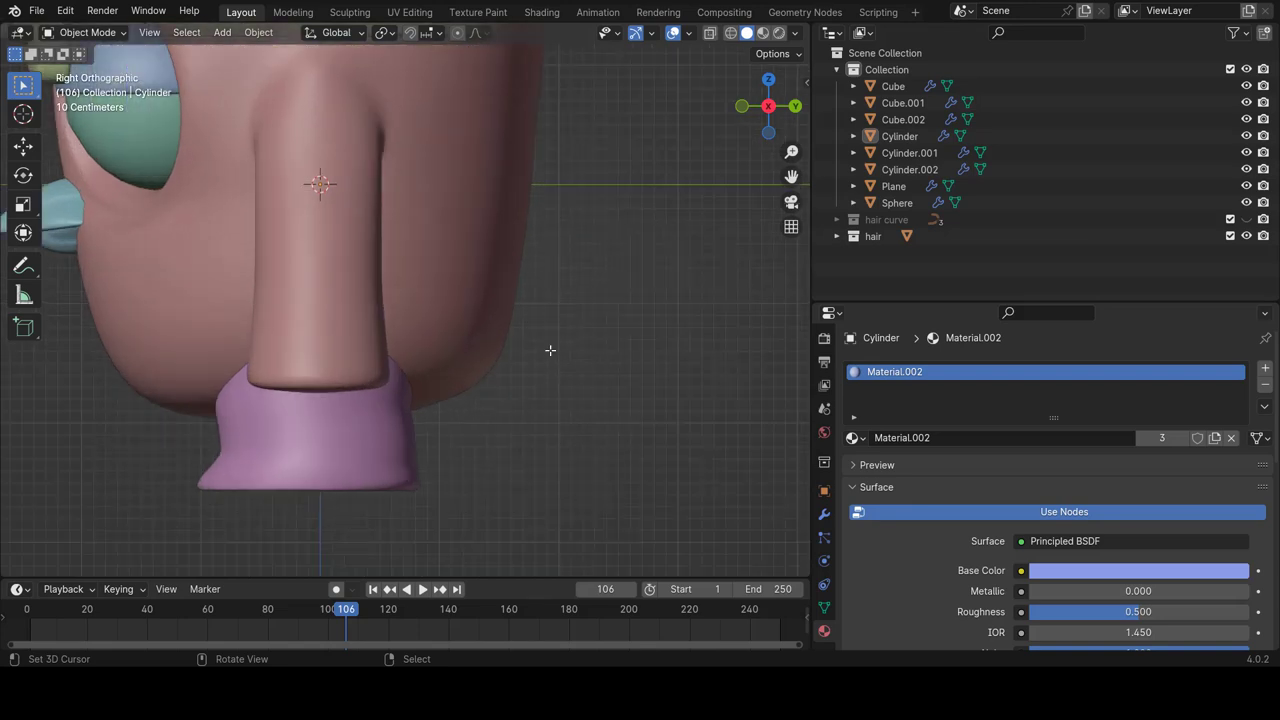
key(Tab)
key(g)
key(z)
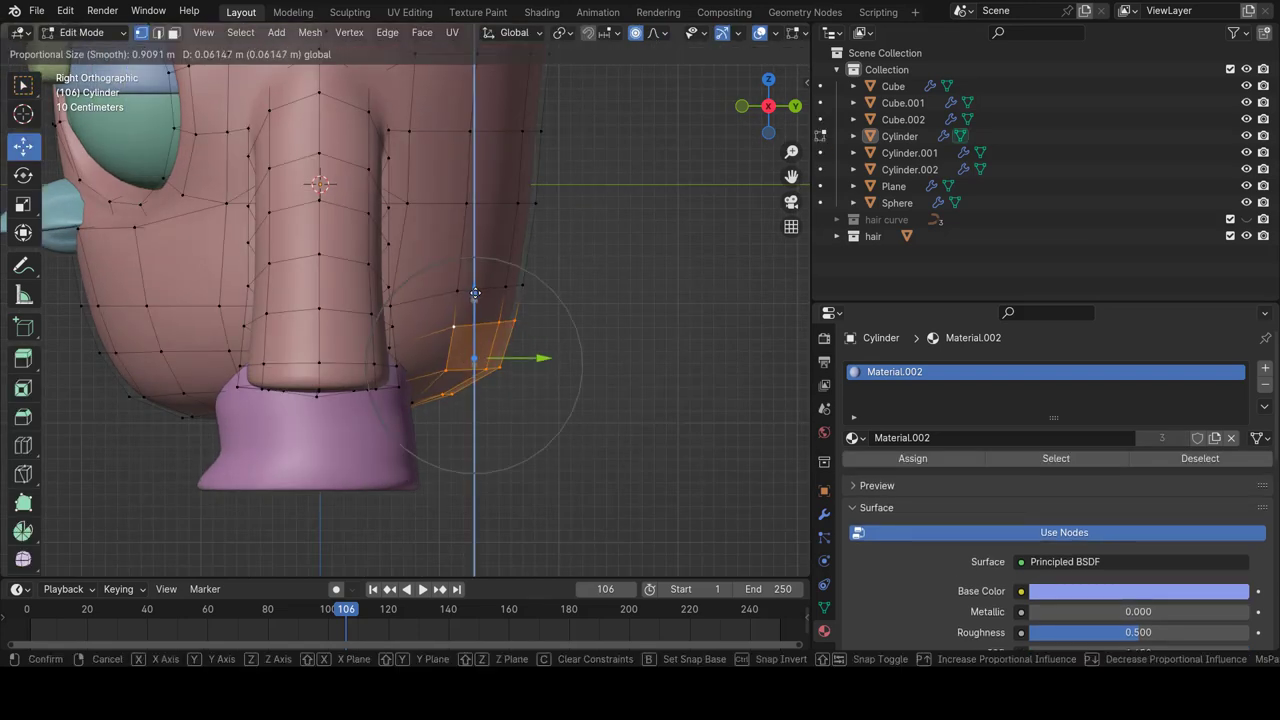
click(470, 297)
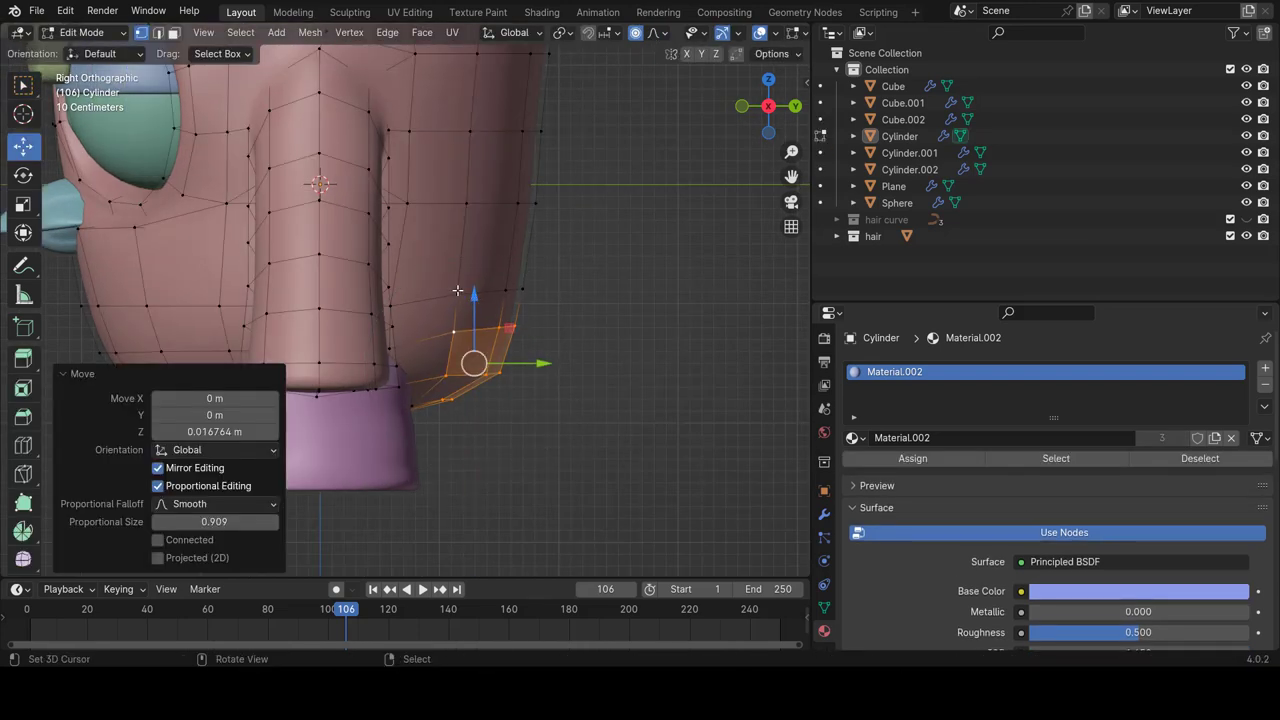
Raise a back vertex, then box-select a column of back vertices and move them with enlarged soft falloff.
click(457, 290)
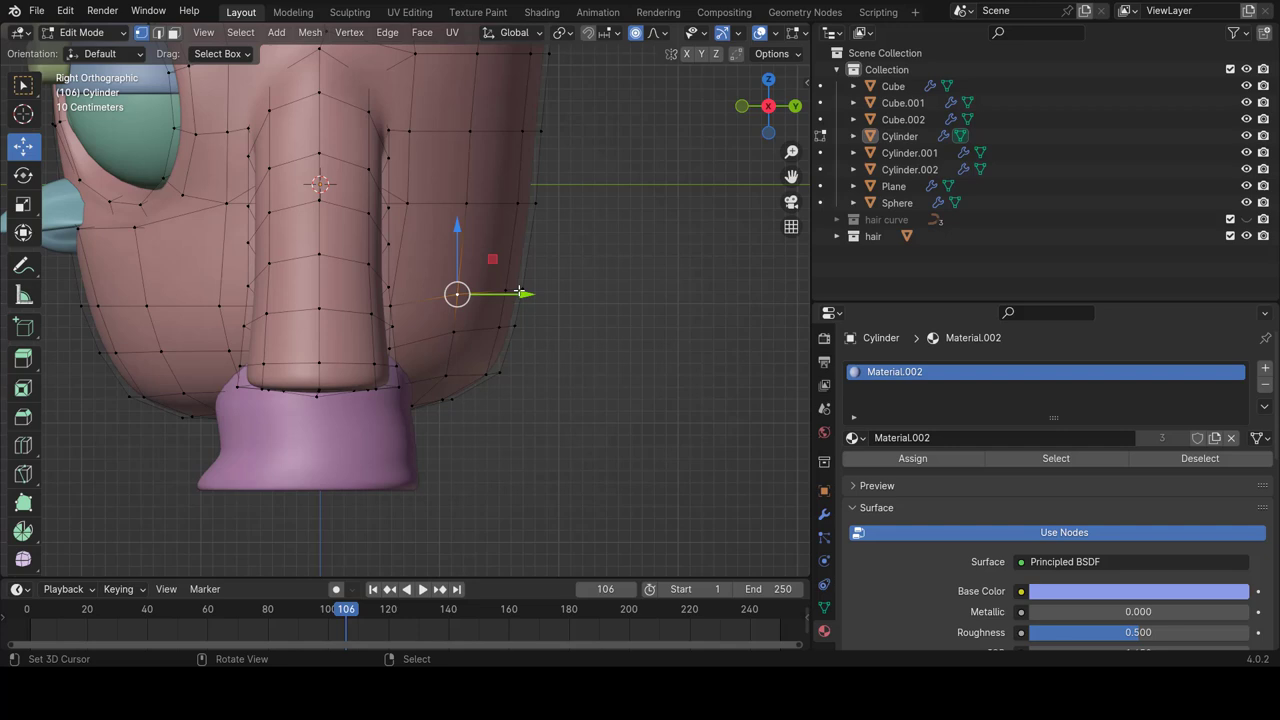
key(shift+z)
drag(457, 291, 452, 280)
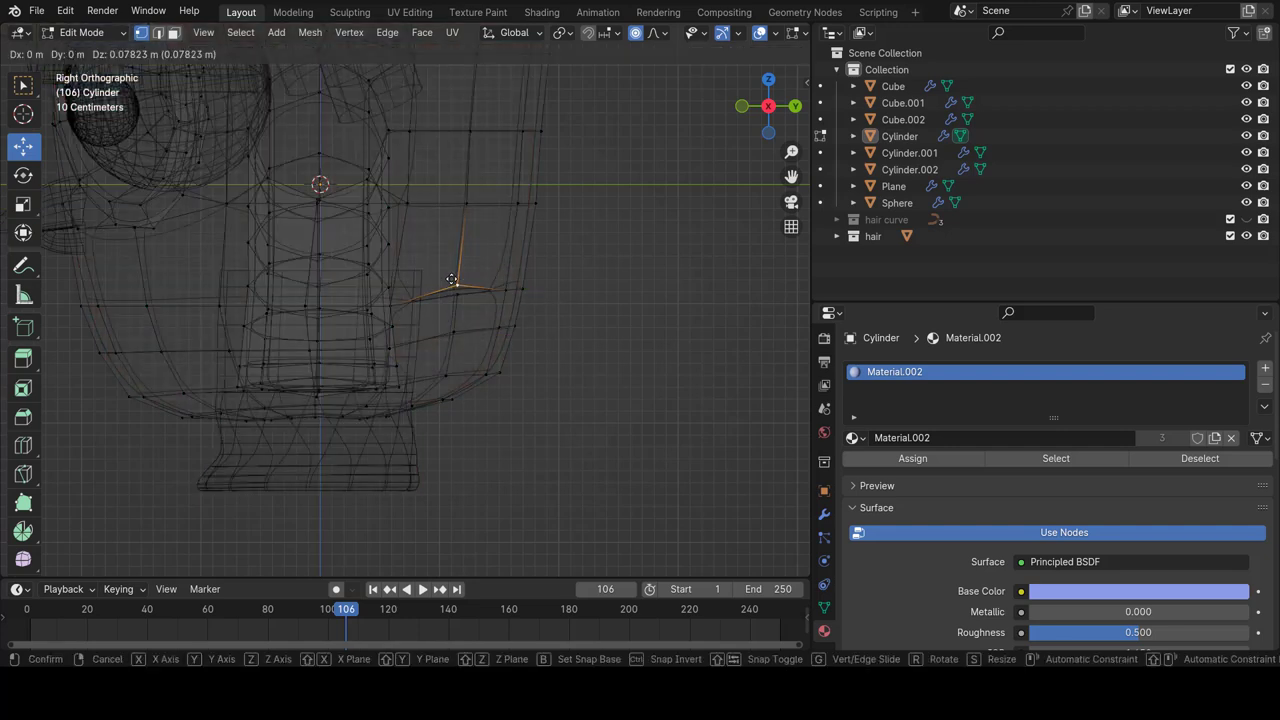
key(b)
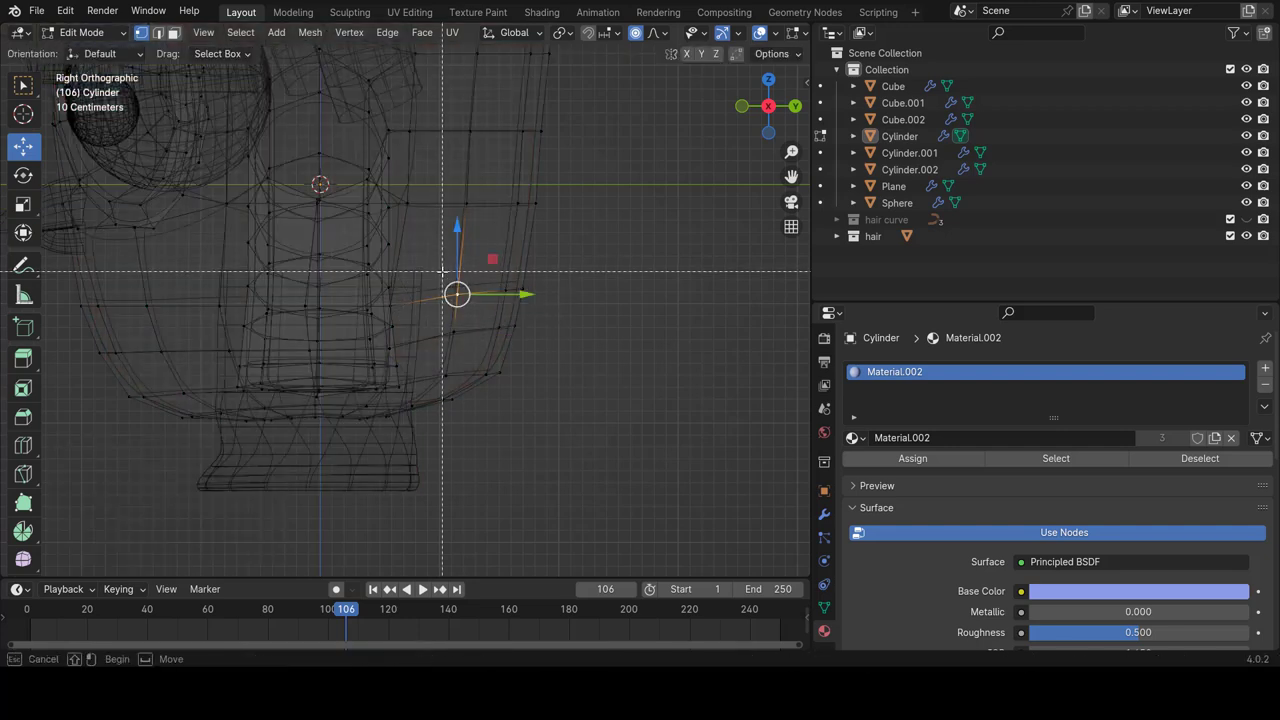
drag(443, 270, 574, 304)
key(g)
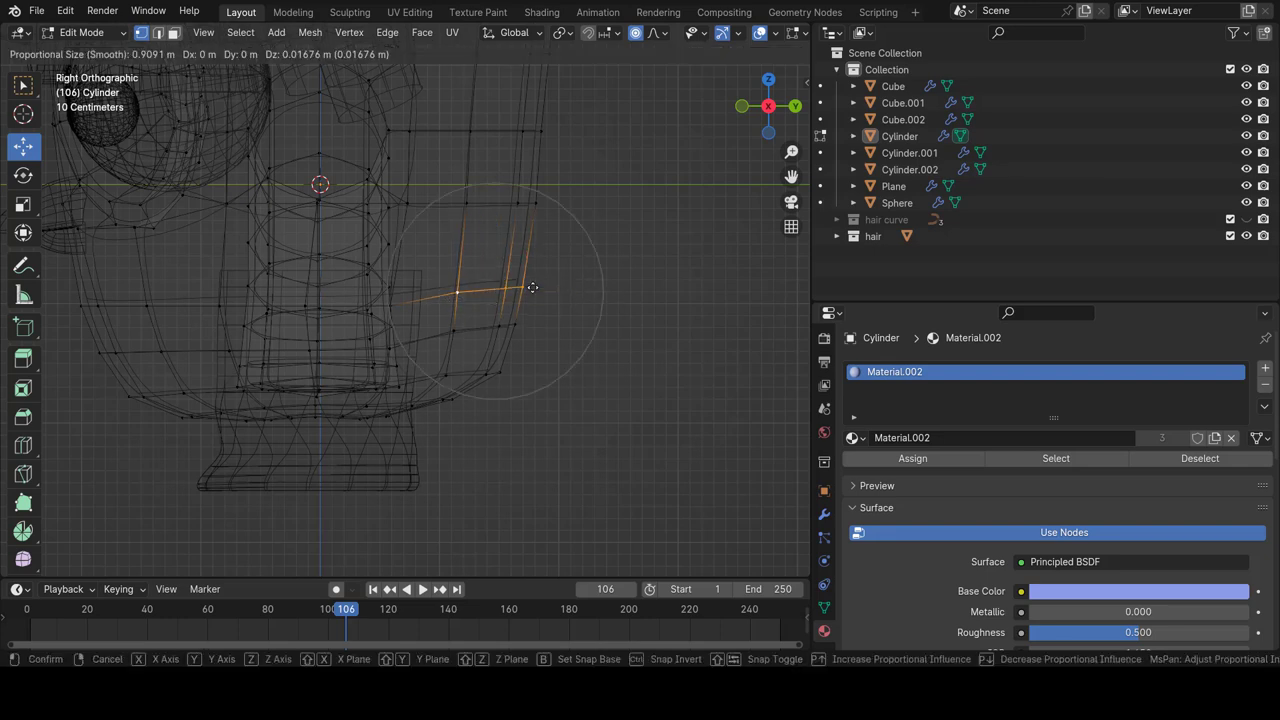
scroll(533, 287, up, 2)
scroll(533, 285, up, 8)
scroll(533, 281, up, 2)
scroll(533, 278, up, 2)
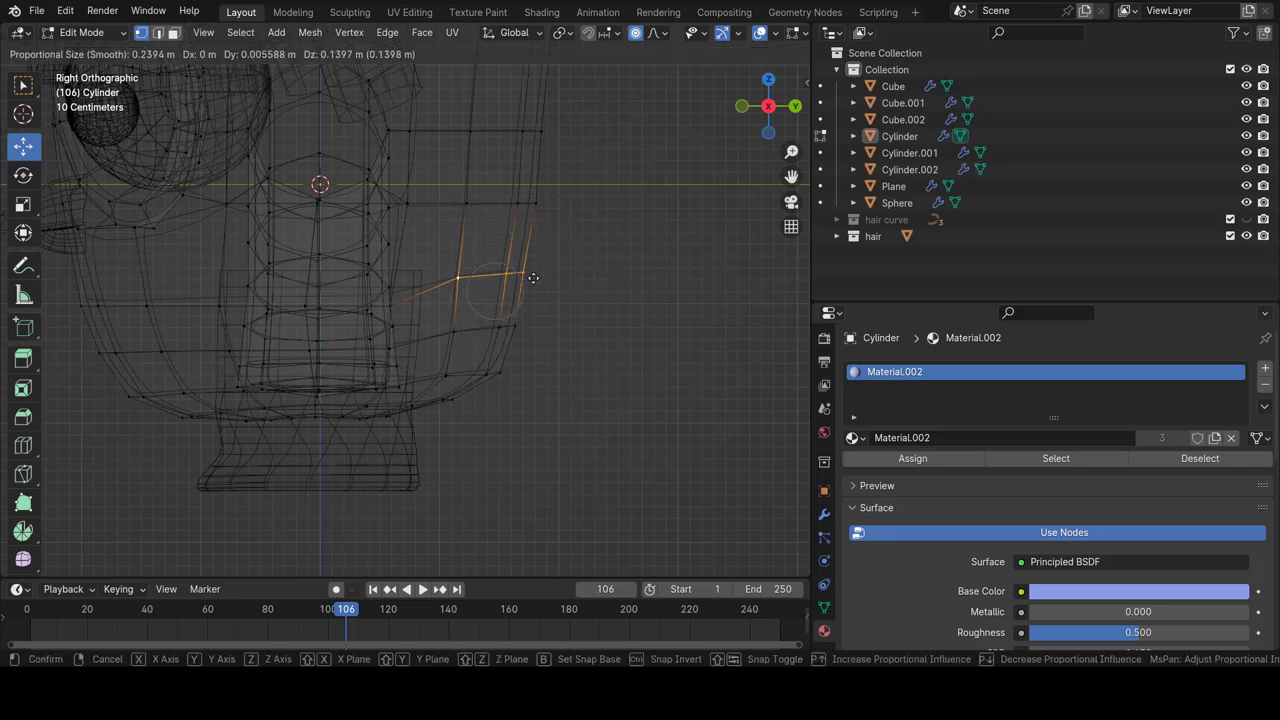
scroll(533, 278, up, 2)
click(533, 278)
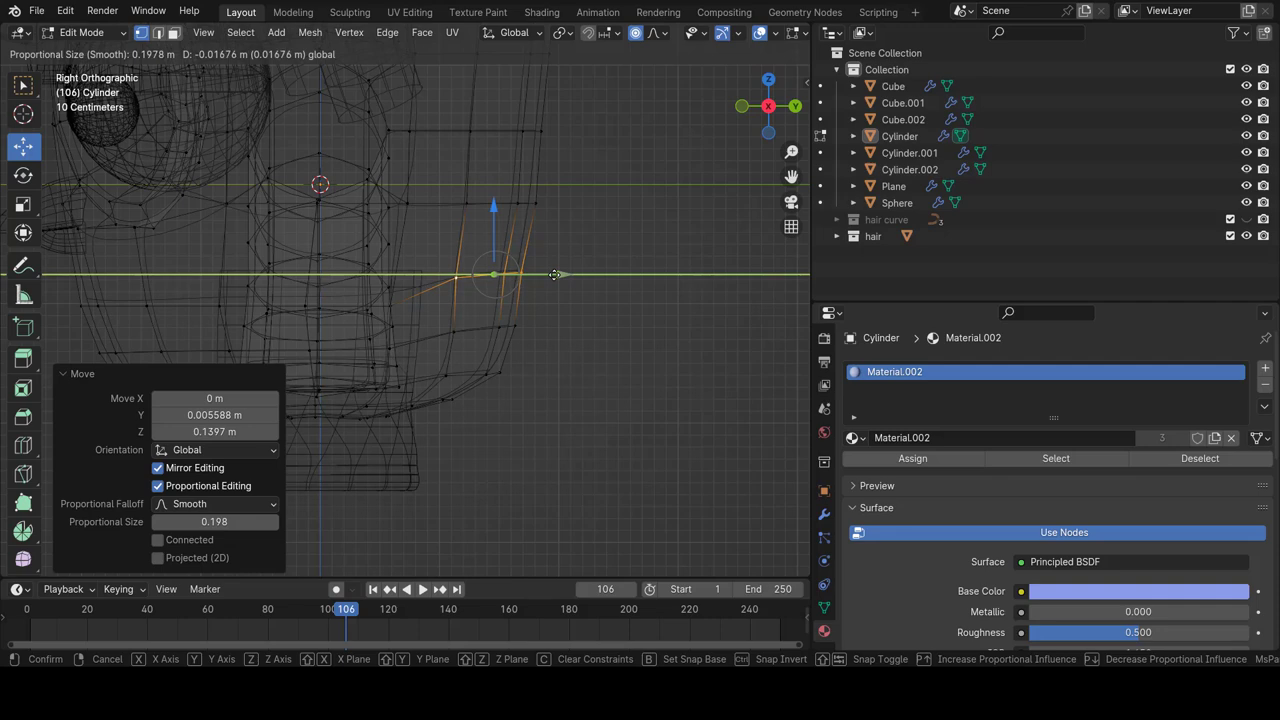
click(548, 274)
Select two back vertices and pull them forward along Y by -0.2123 m with proportional falloff.
shift+middle_drag(486, 193, 486, 293)
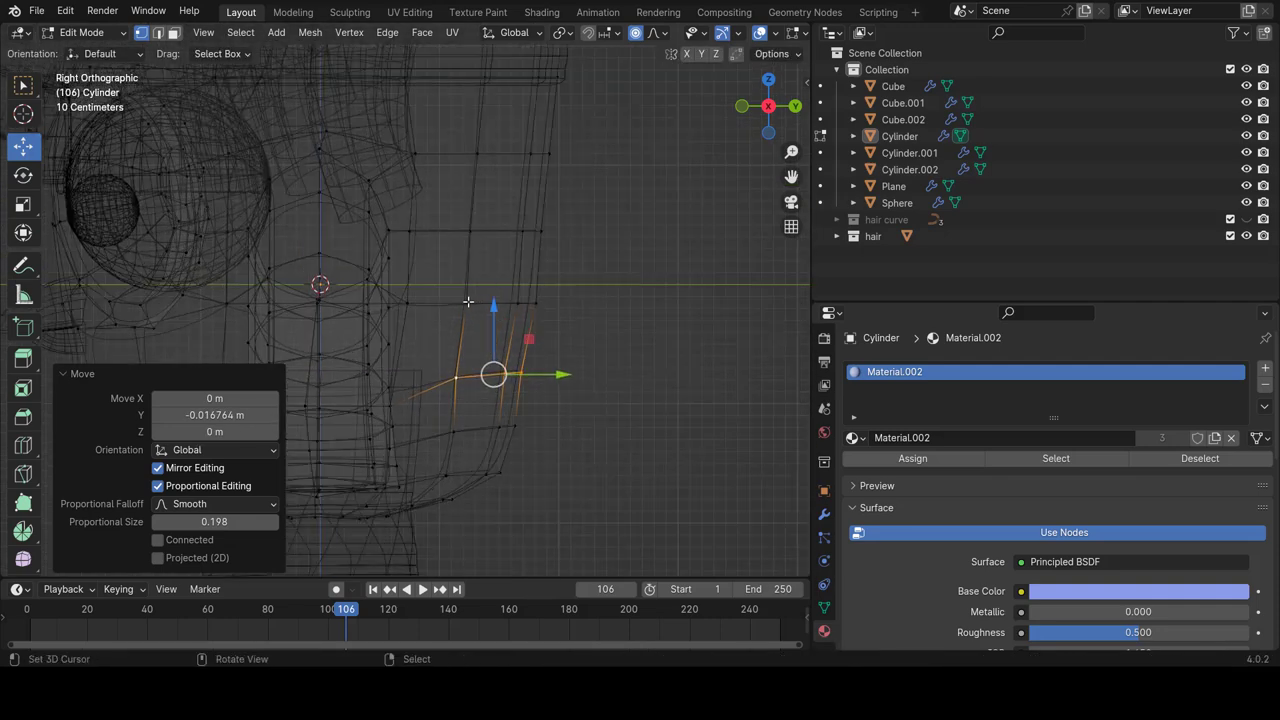
click(468, 301)
shift+click(540, 302)
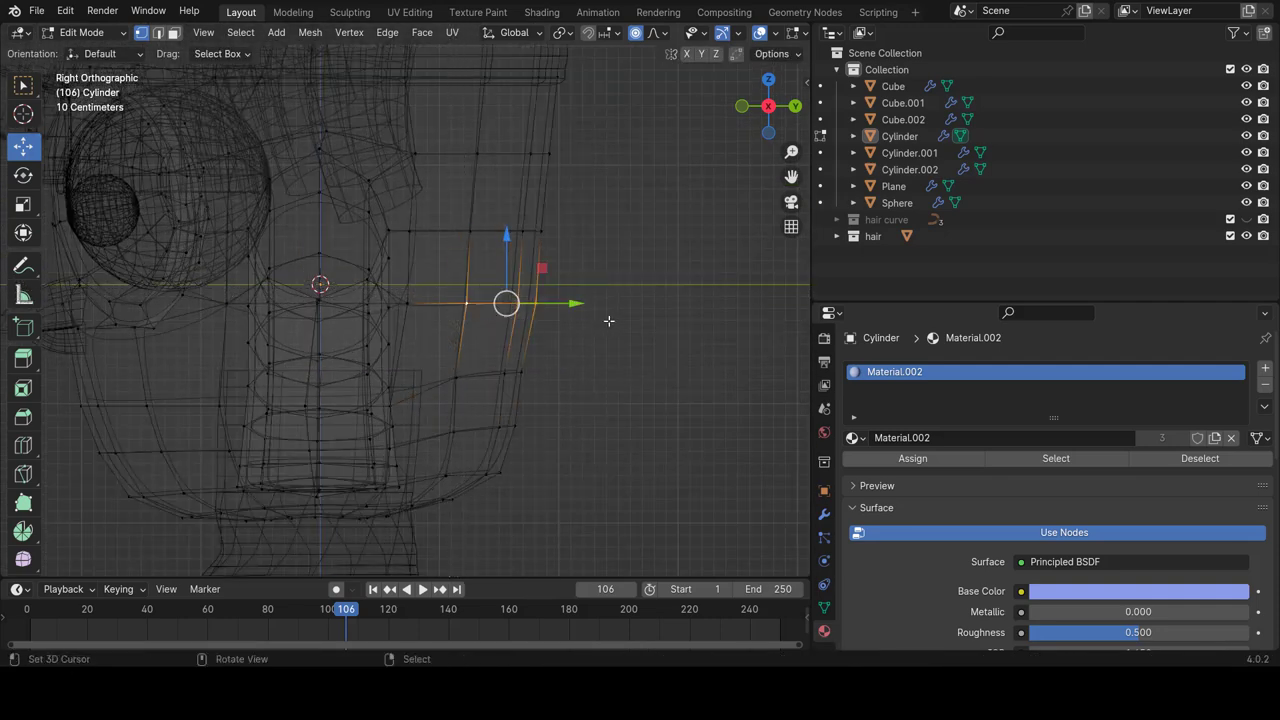
drag(574, 303, 564, 297)
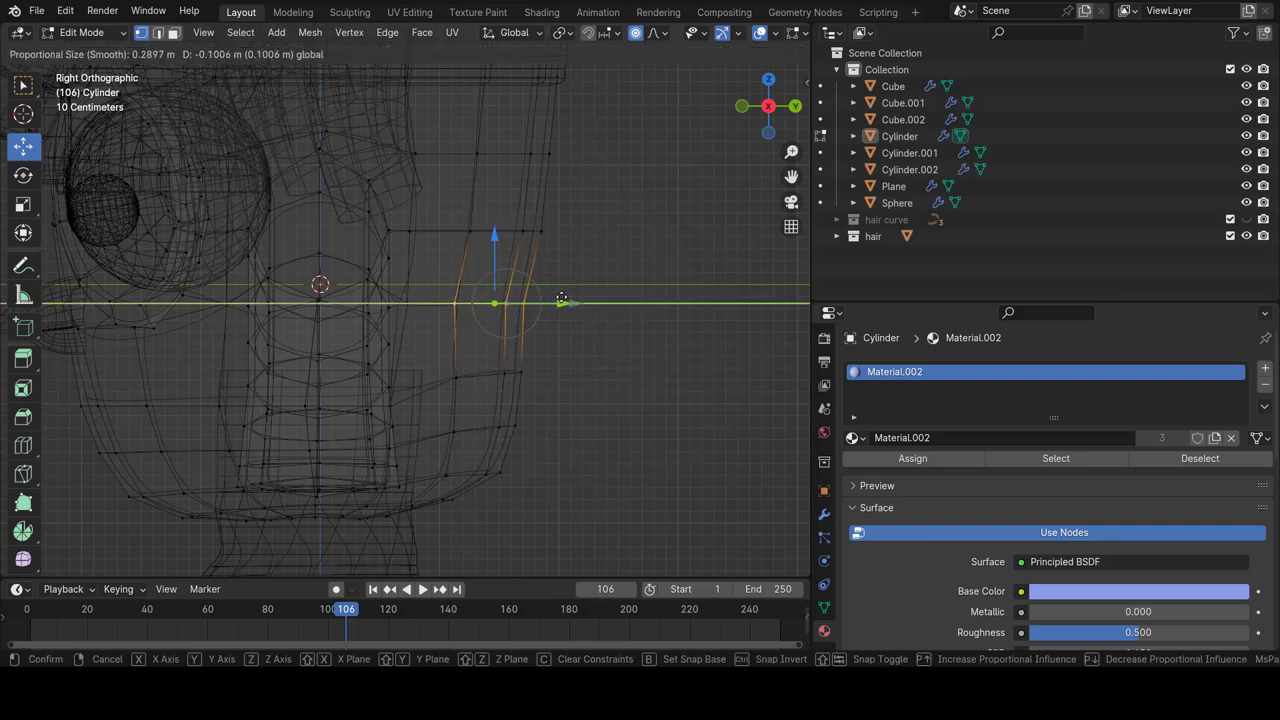
scroll(563, 296, down, 1)
scroll(561, 295, down, 3)
scroll(560, 294, down, 2)
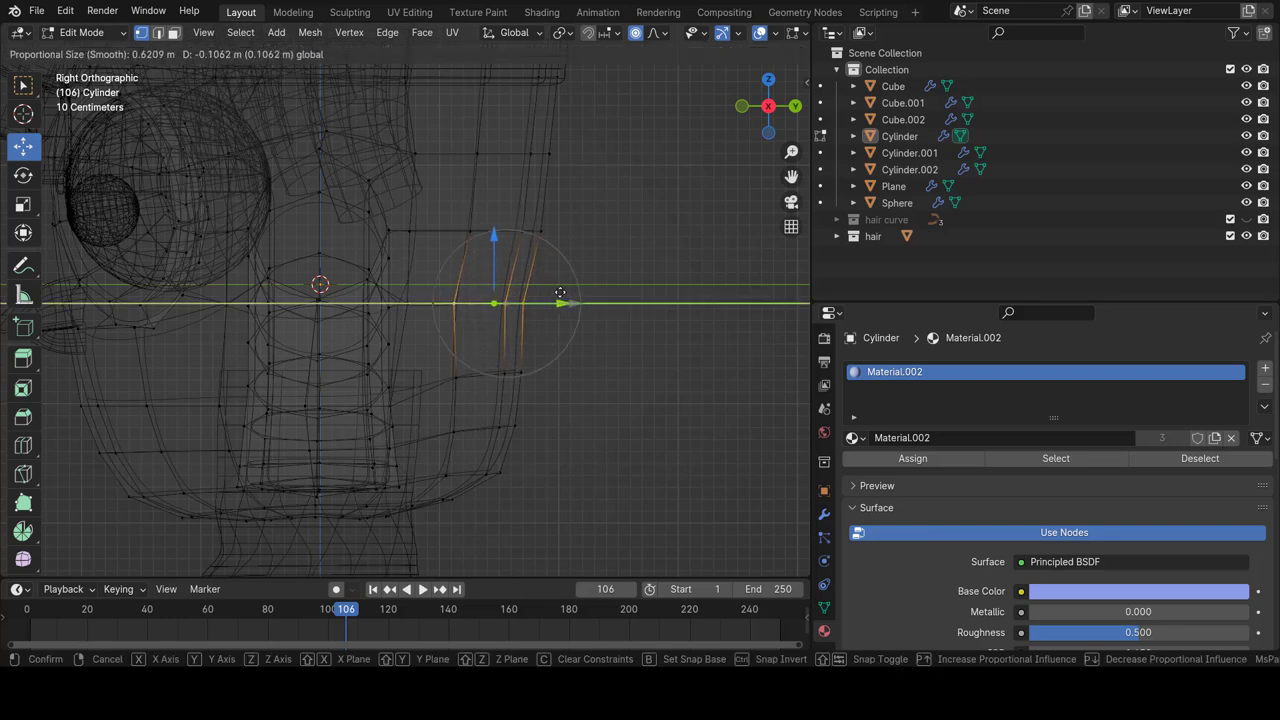
scroll(558, 293, down, 1)
scroll(557, 292, down, 2)
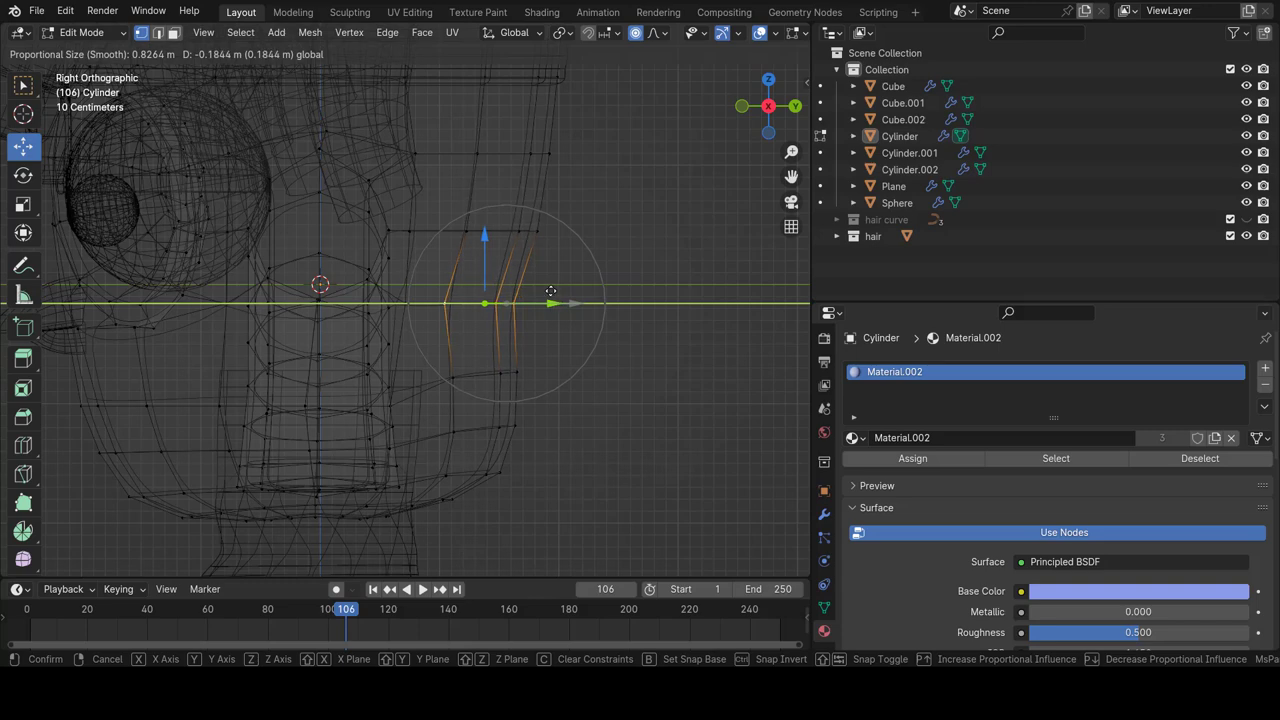
scroll(552, 291, down, 1)
scroll(551, 291, down, 1)
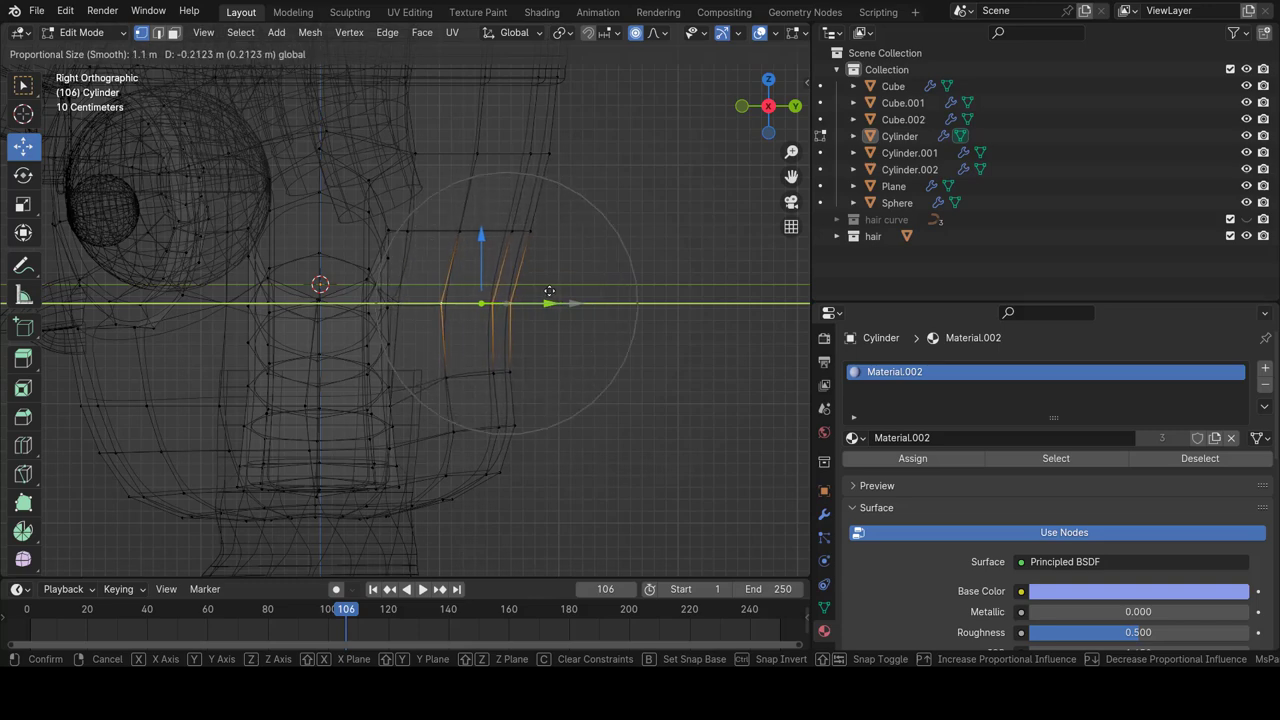
Confirm the forward pull, return to solid shading and Object Mode, and review from the front.
click(550, 293)
key(shift+z)
key(Tab)
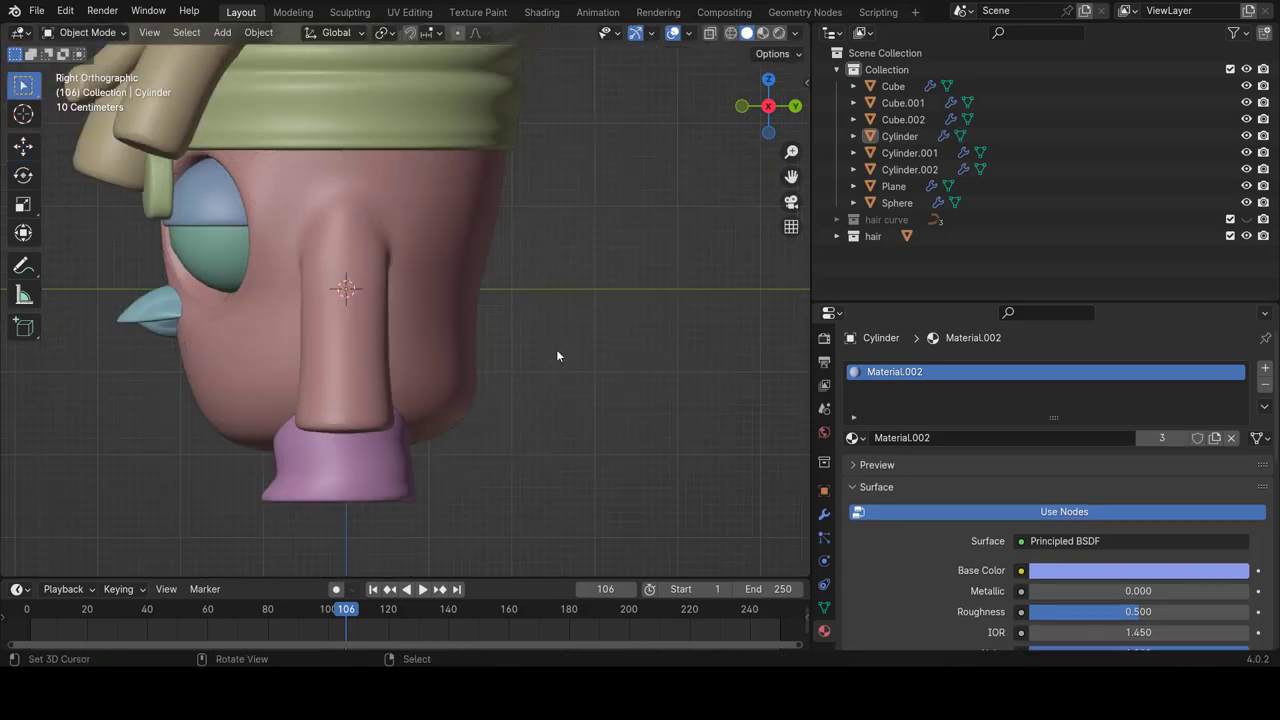
scroll(556, 351, down, 3)
scroll(563, 346, down, 2)
scroll(573, 348, up, 1)
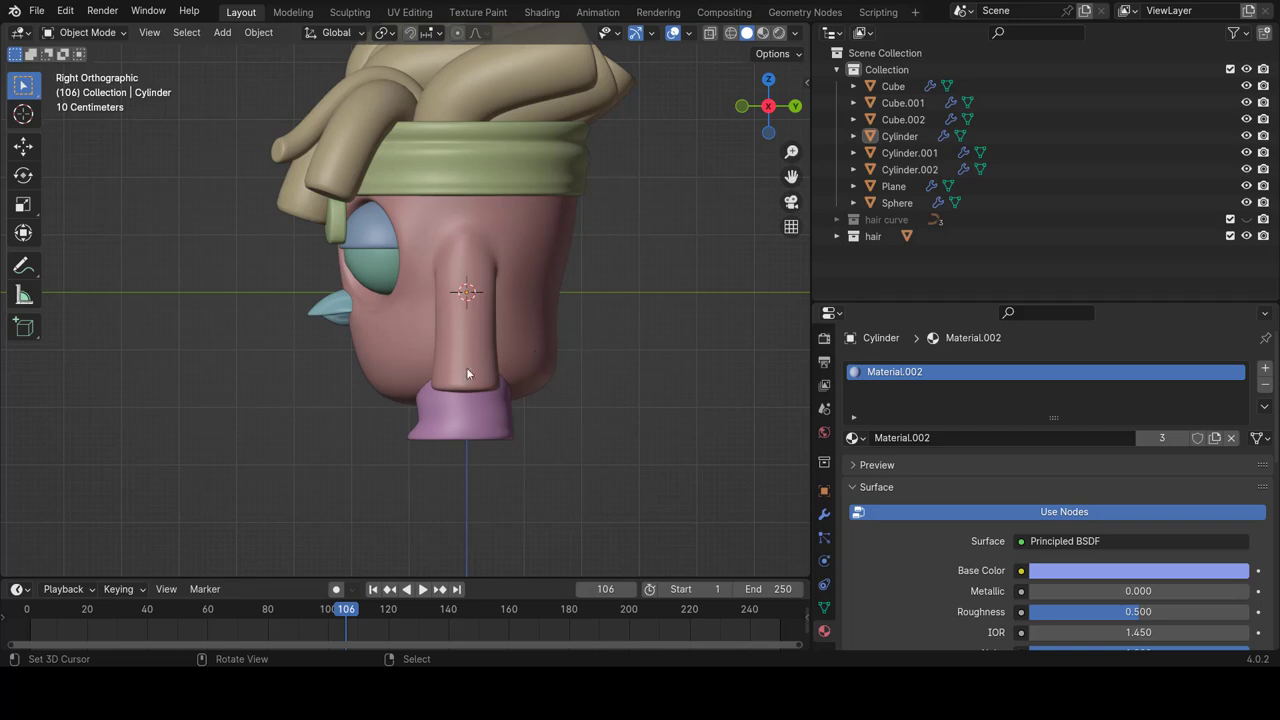
mouse_move(534, 352)
middle_down()
mouse_move(593, 270)
mouse_move(636, 336)
middle_up()
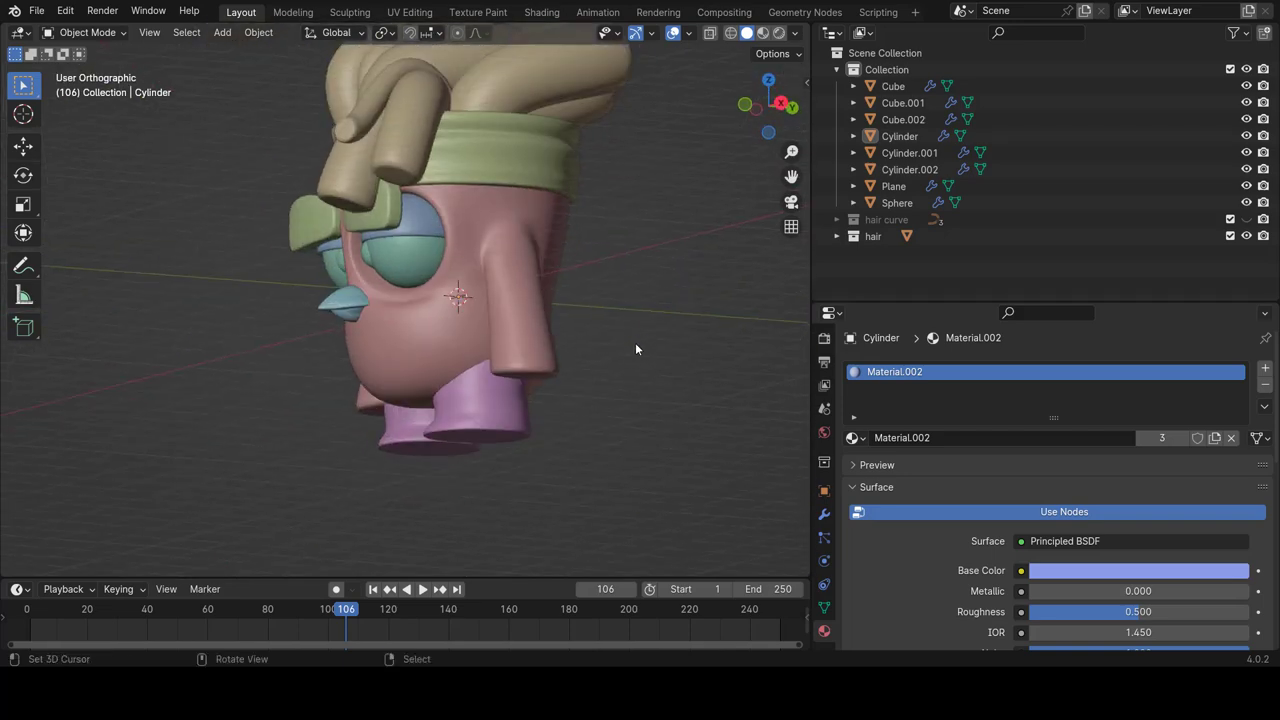
key(KP_1)
Select the pink body and enter Edit Mode on its mesh.
scroll(487, 395, up, 1)
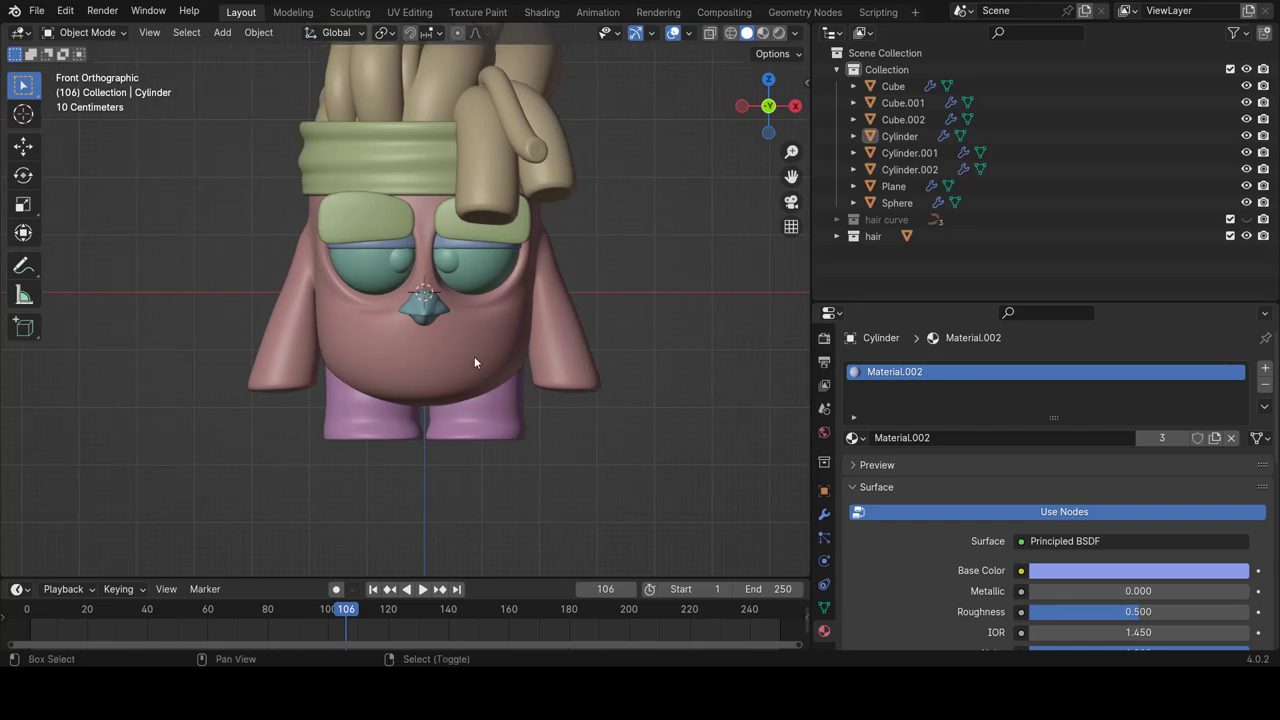
scroll(474, 356, up, 2)
click(589, 337)
mouse_move(589, 337)
middle_down()
mouse_move(509, 349)
mouse_move(633, 290)
mouse_move(293, 363)
middle_up()
key(Tab)
Orbit around the body from side view and show its Mirror and Subdivision modifier stack.
key(KP_3)
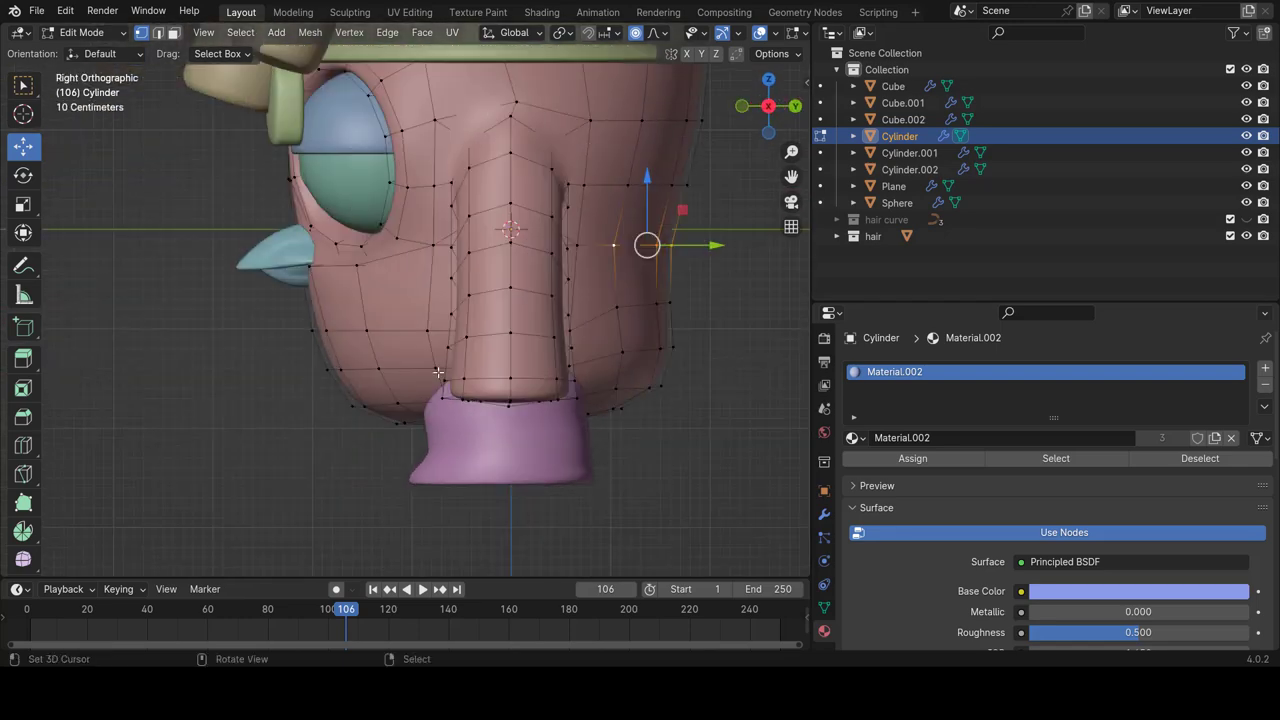
ctrl+scroll(540, 366, down, 2)
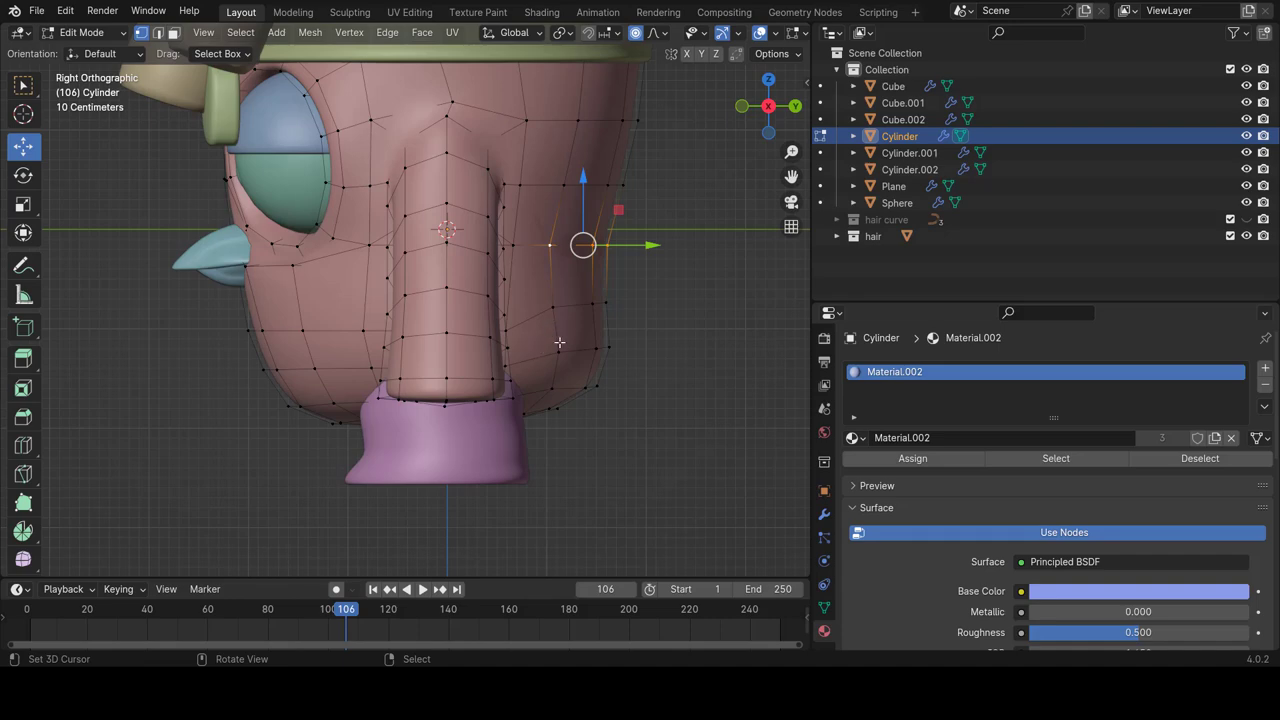
middle_drag(559, 343, 466, 309)
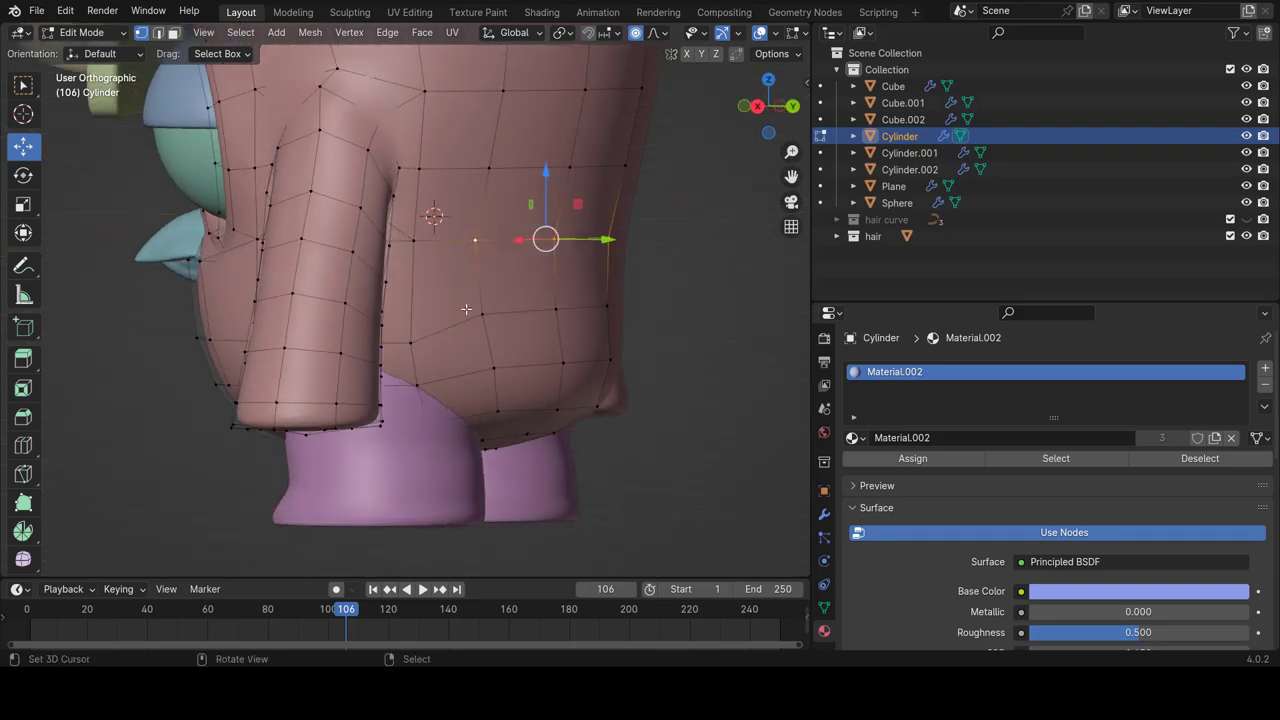
mouse_move(413, 350)
middle_down()
mouse_move(428, 313)
mouse_move(638, 293)
middle_up()
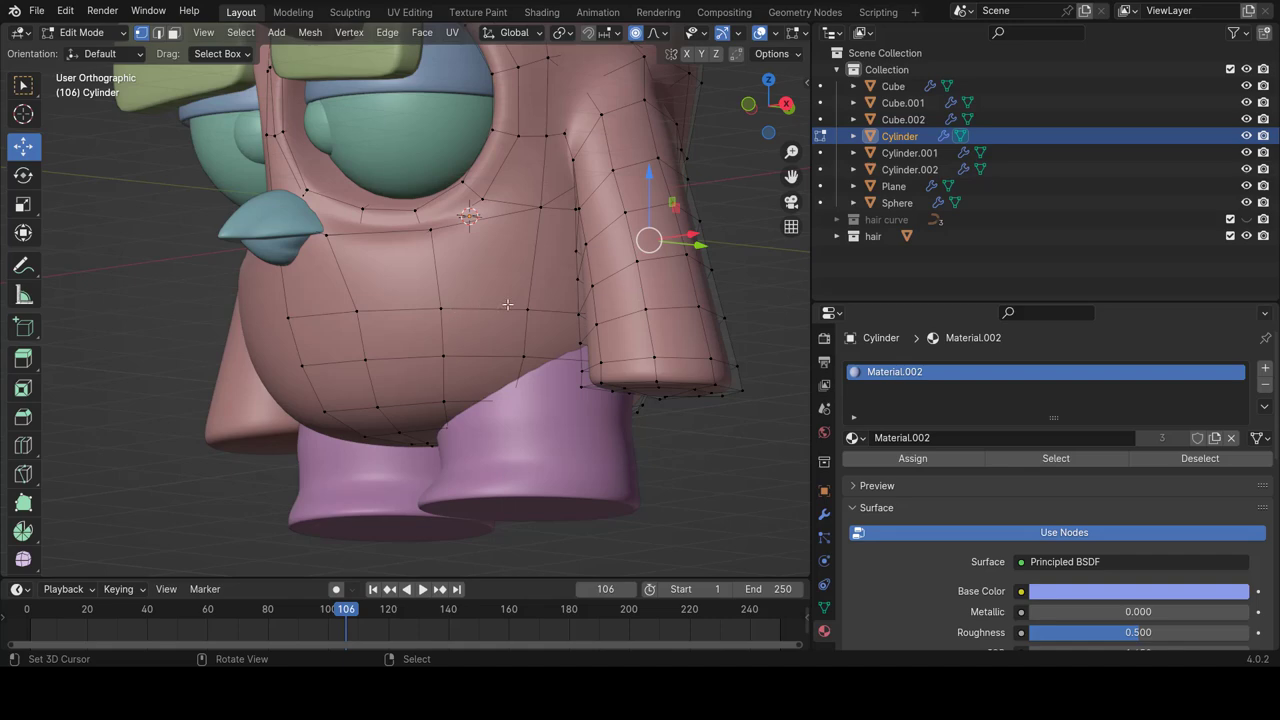
middle_drag(601, 374, 416, 351)
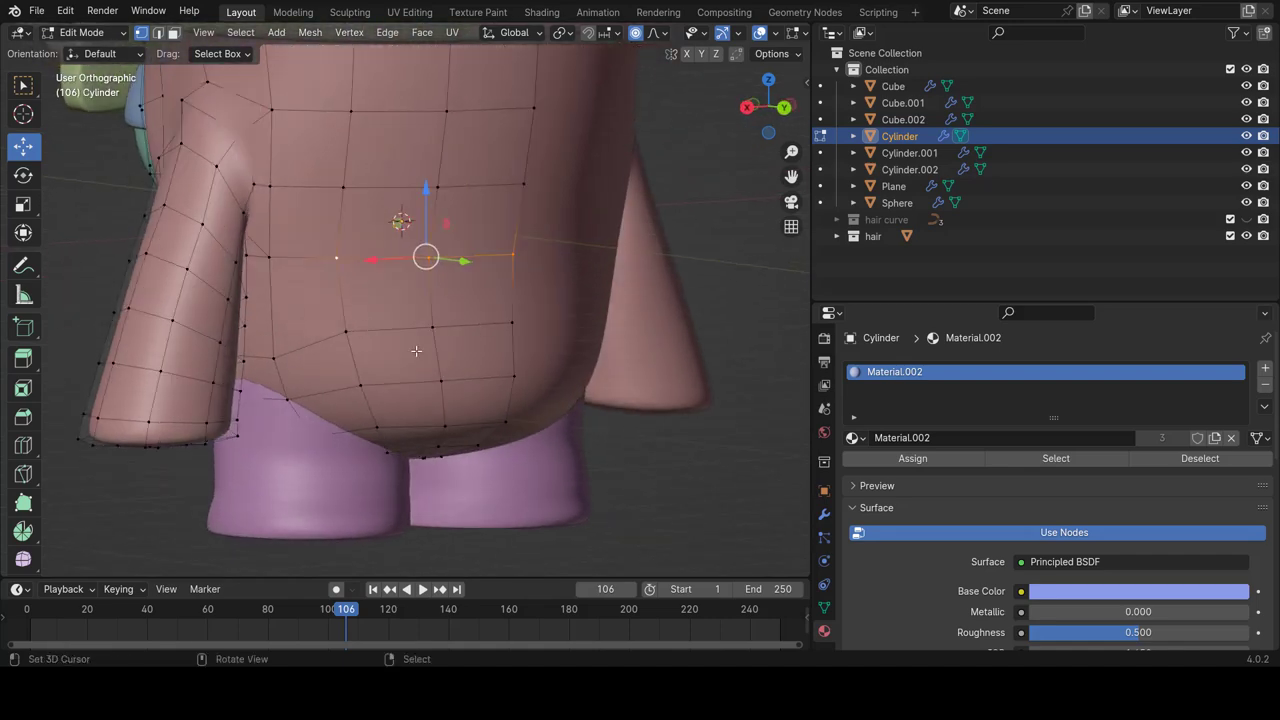
click(824, 515)
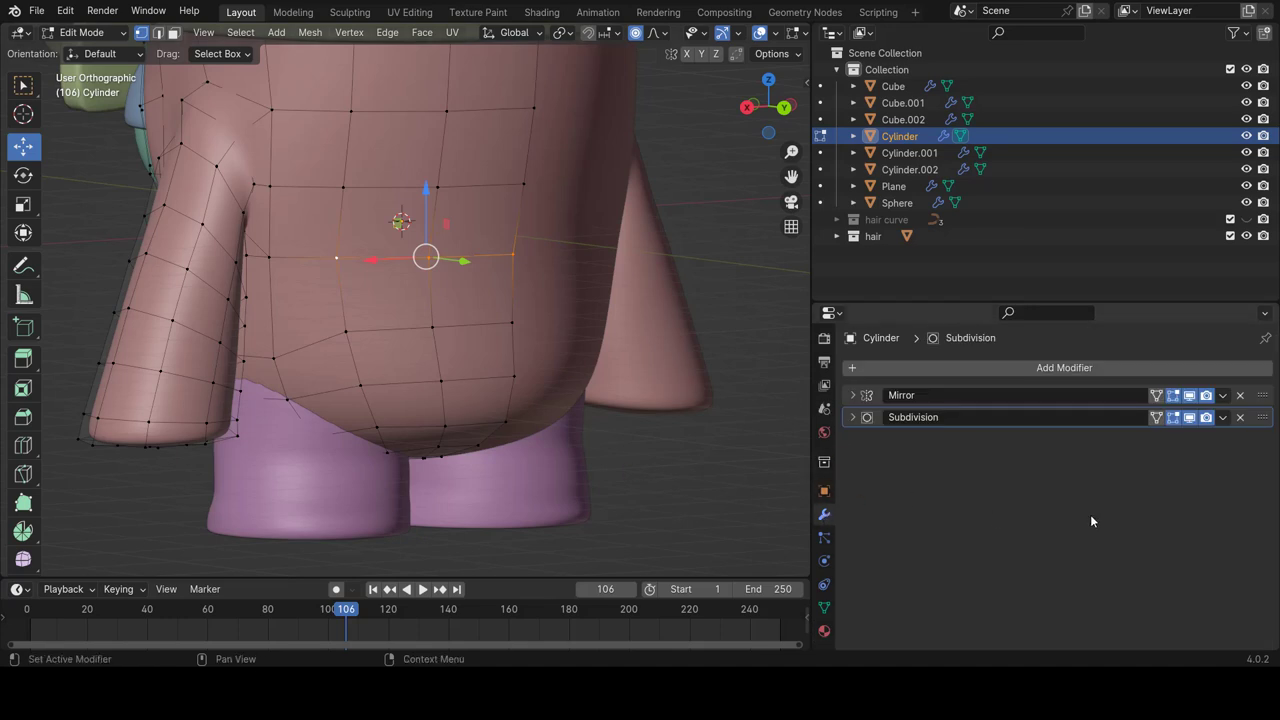
Enable the Subdivision modifier's On Cage toggle and orbit around the legs and face to inspect.
click(1157, 419)
middle_drag(418, 270, 447, 234)
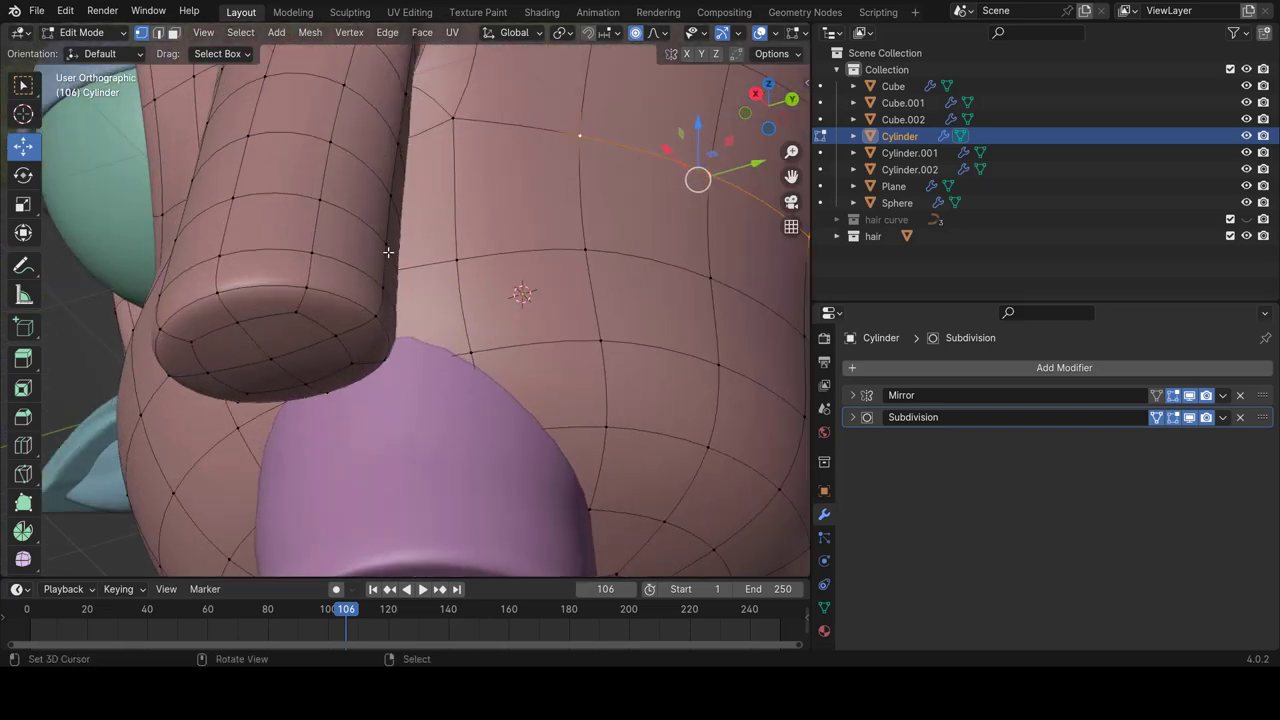
mouse_move(447, 234)
middle_down()
mouse_move(185, 339)
mouse_move(529, 265)
mouse_move(563, 155)
mouse_move(571, 209)
mouse_move(542, 125)
middle_up()
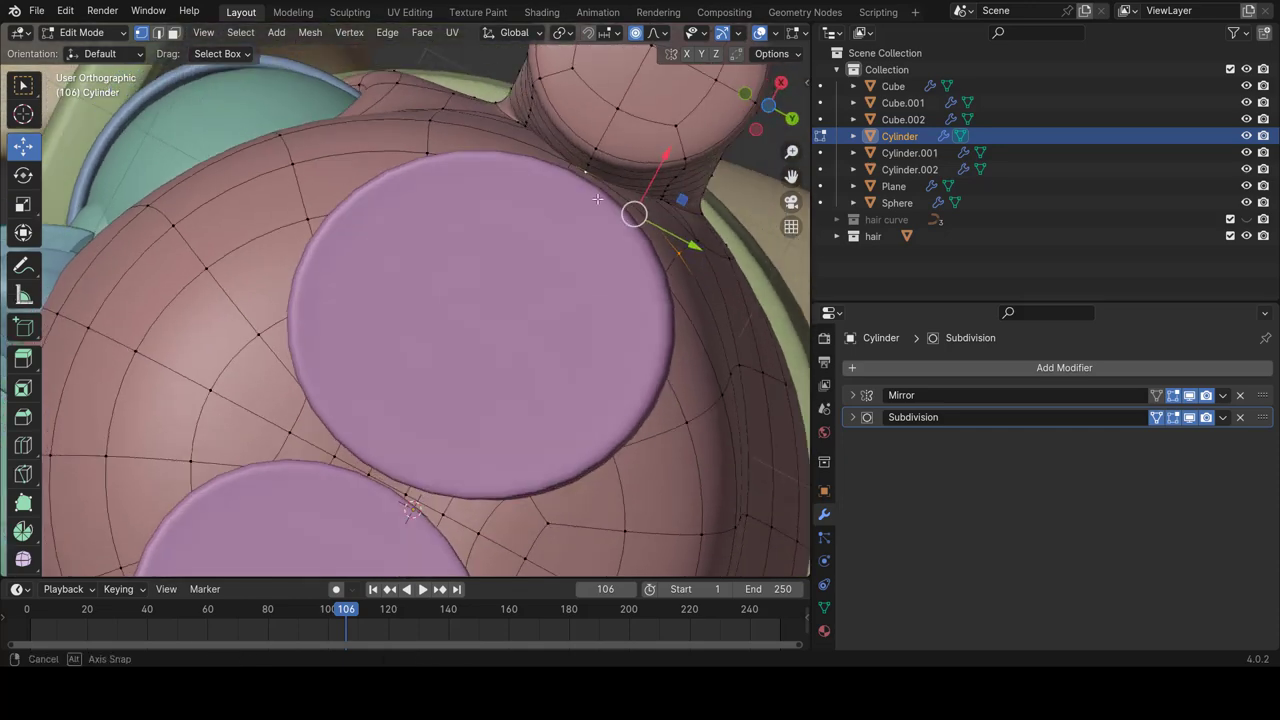
shift+click(534, 80)
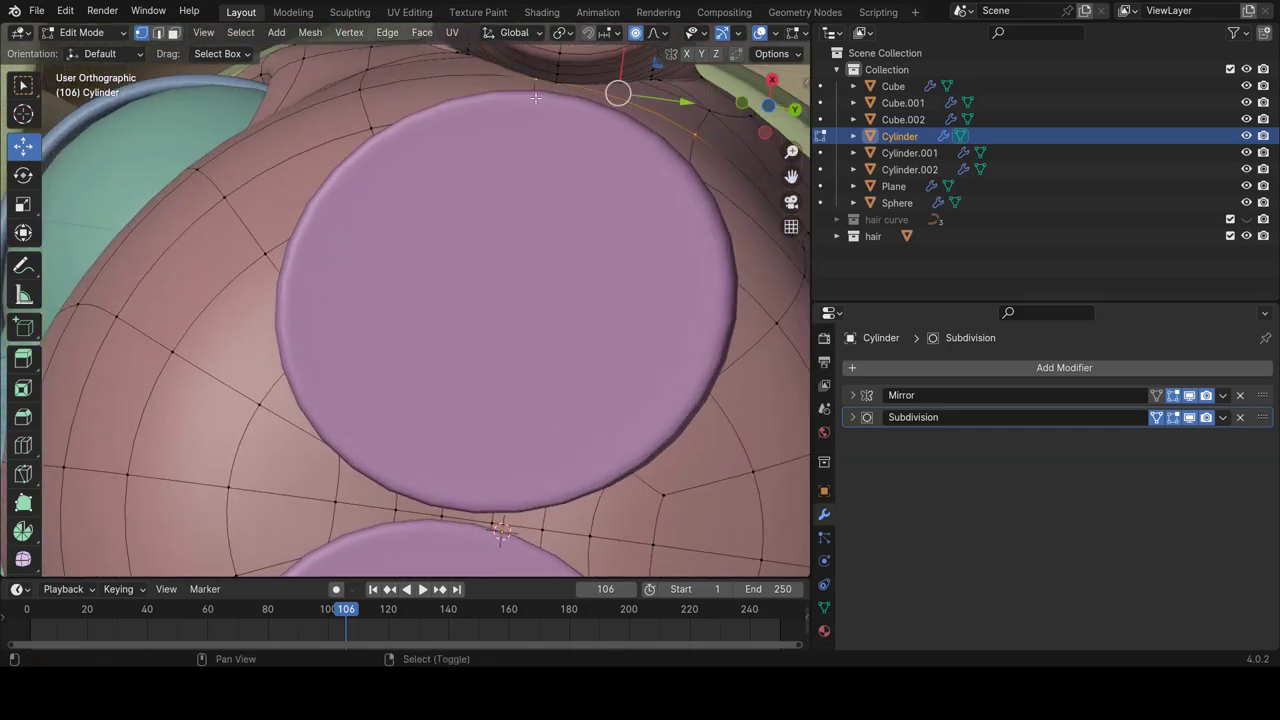
middle_drag(599, 134, 427, 123)
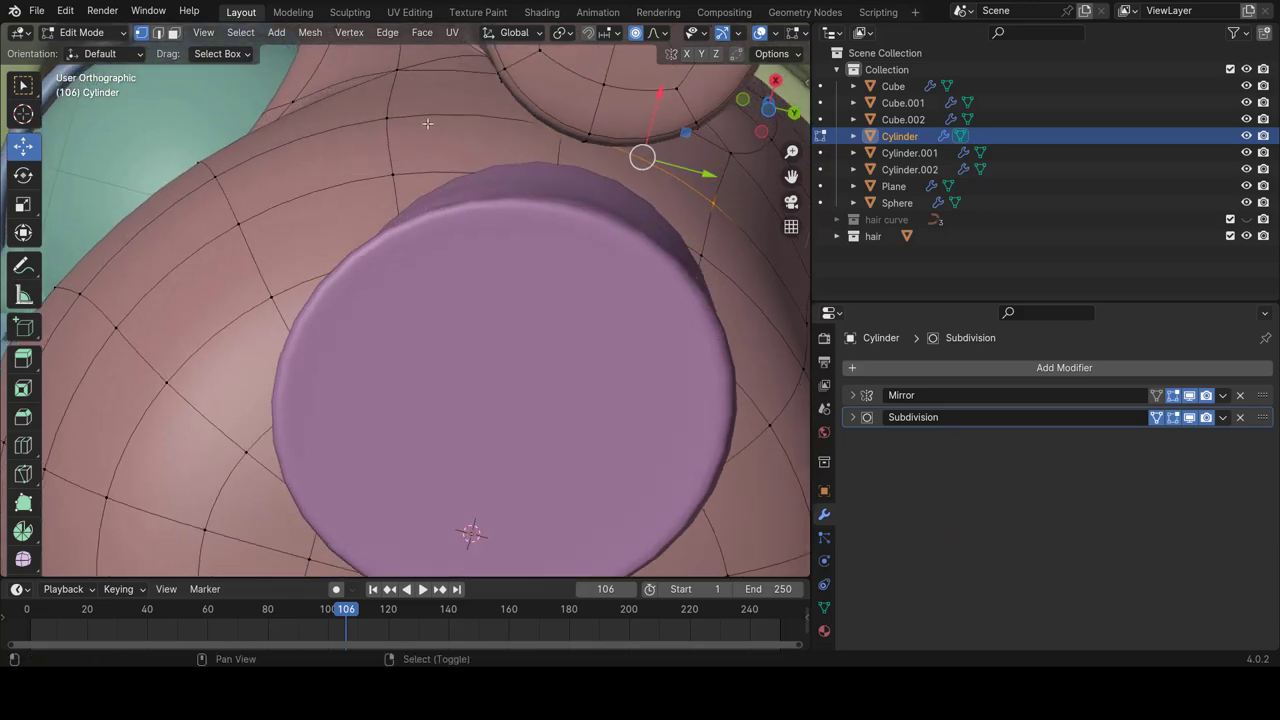
scroll(400, 130, down, 4)
middle_drag(450, 200, 556, 346)
Edge-slide the selected edge along the pink body.
key(ctrl+e)
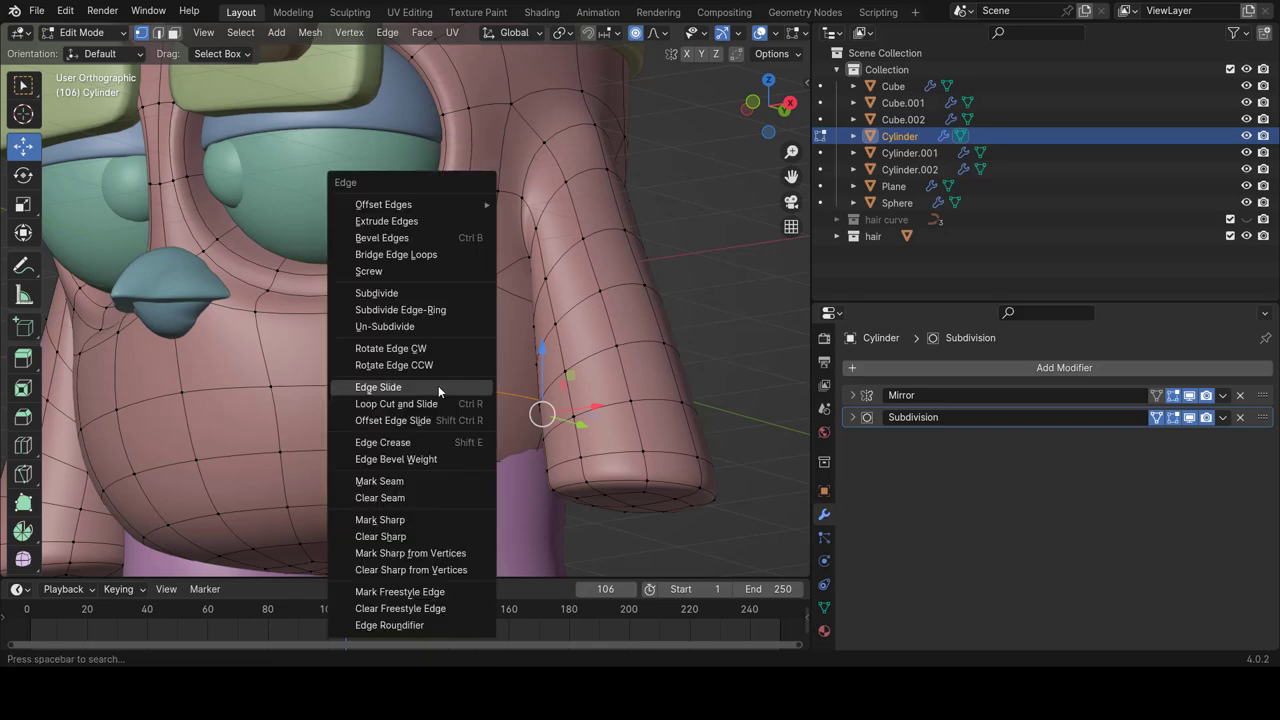
click(438, 387)
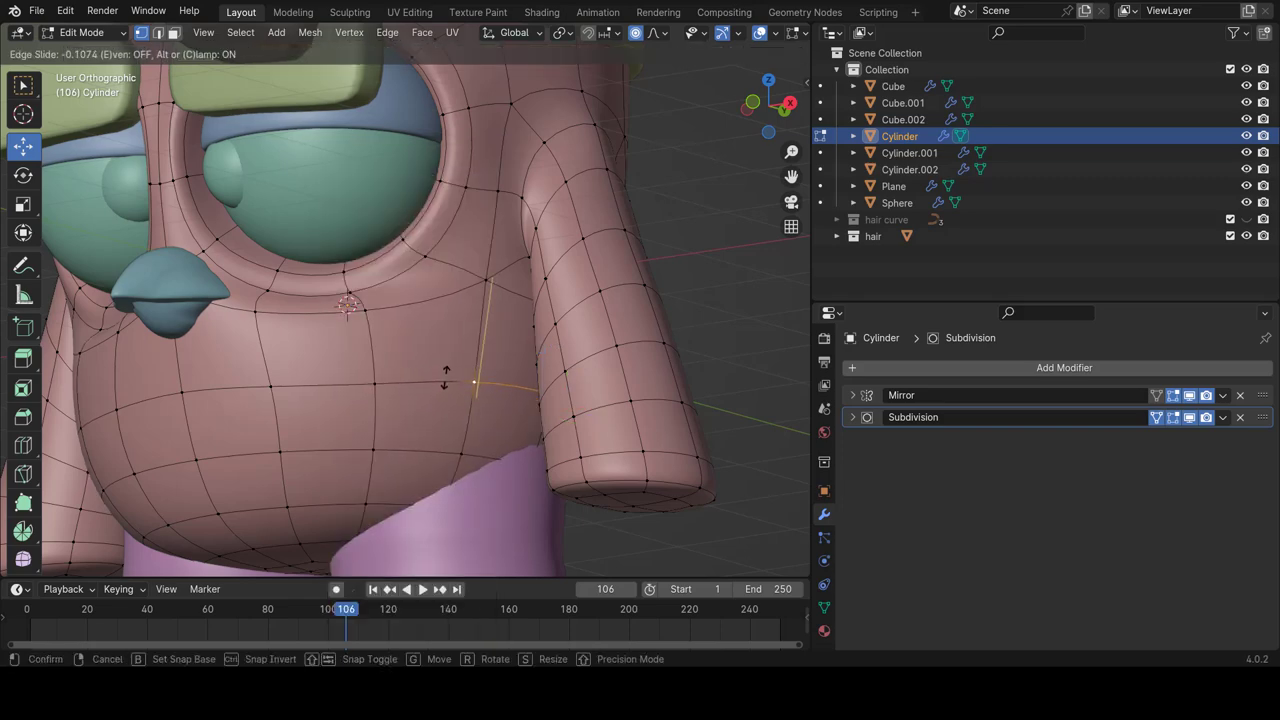
click(445, 380)
Raise a belly vertex below the eye about 0.08 m on Z.
mouse_move(445, 380)
middle_down()
mouse_move(396, 358)
mouse_move(468, 398)
middle_up()
click(428, 389)
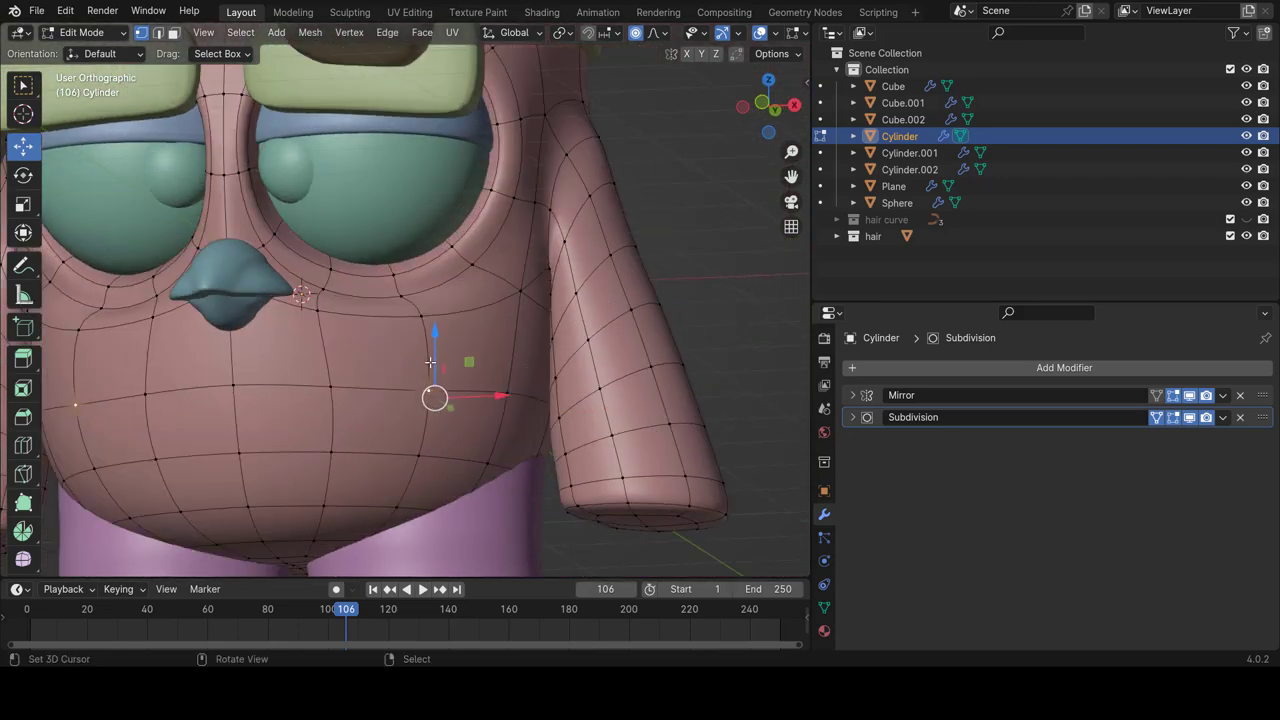
key(g)
key(z)
click(445, 368)
key(ctrl+z)
drag(437, 333, 440, 329)
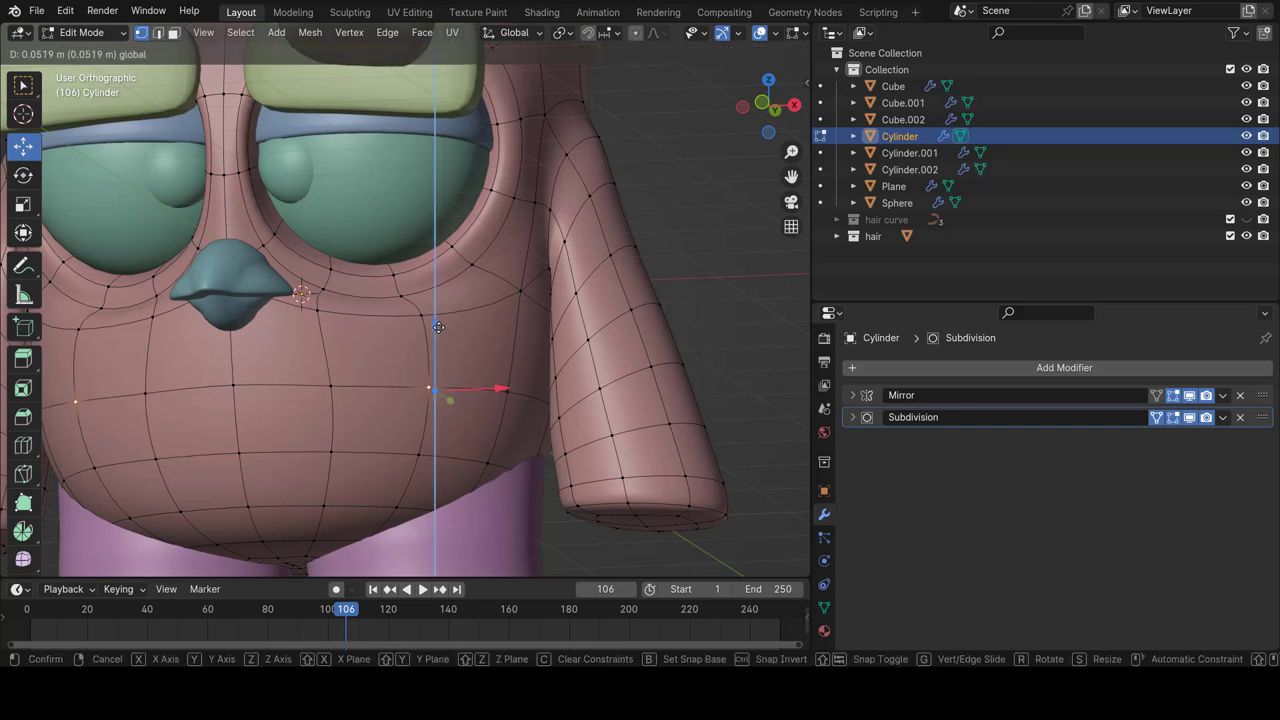
Centre the body in front view and return to Object Mode.
key(KP_1)
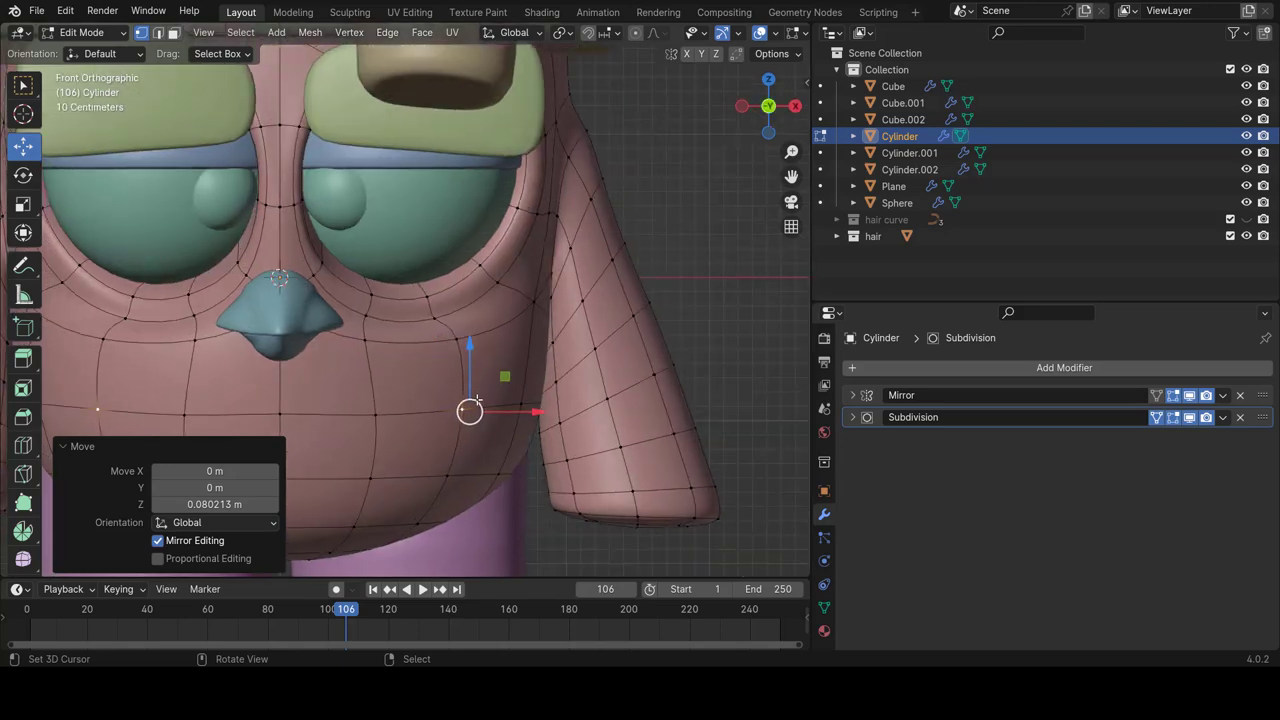
scroll(476, 403, down, 1)
shift+middle_drag(363, 405, 426, 392)
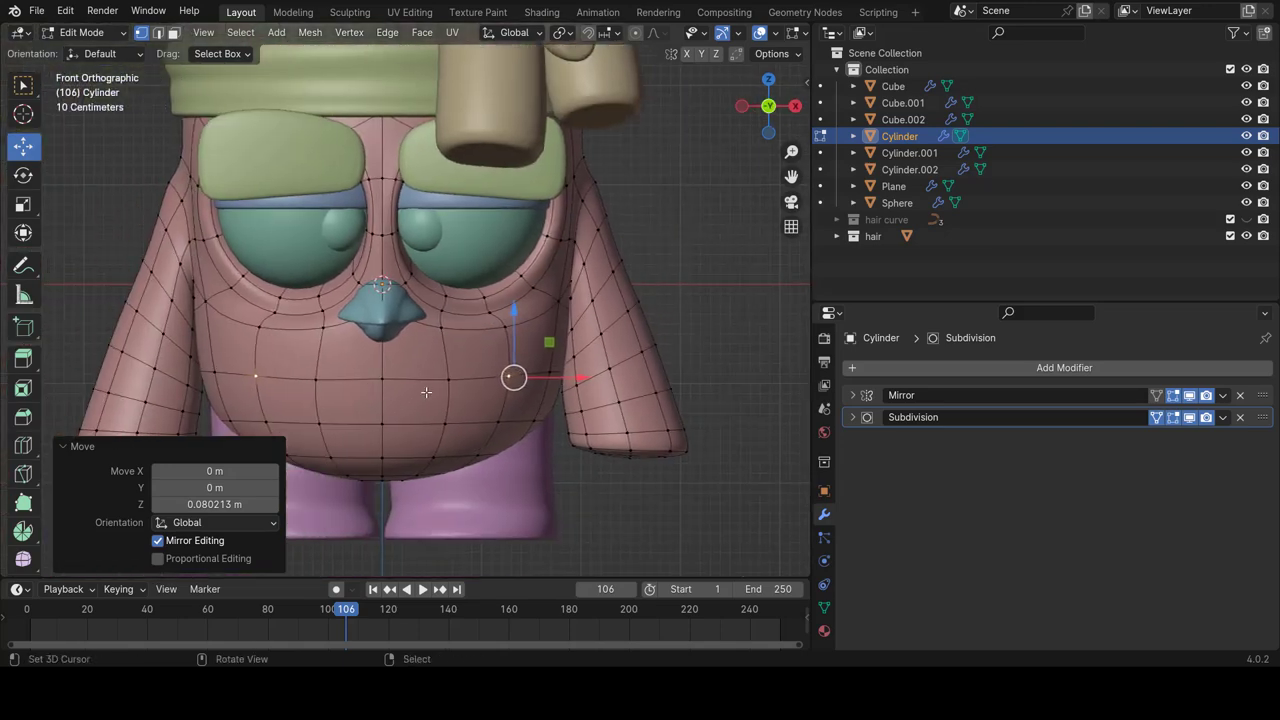
scroll(580, 407, down, 1)
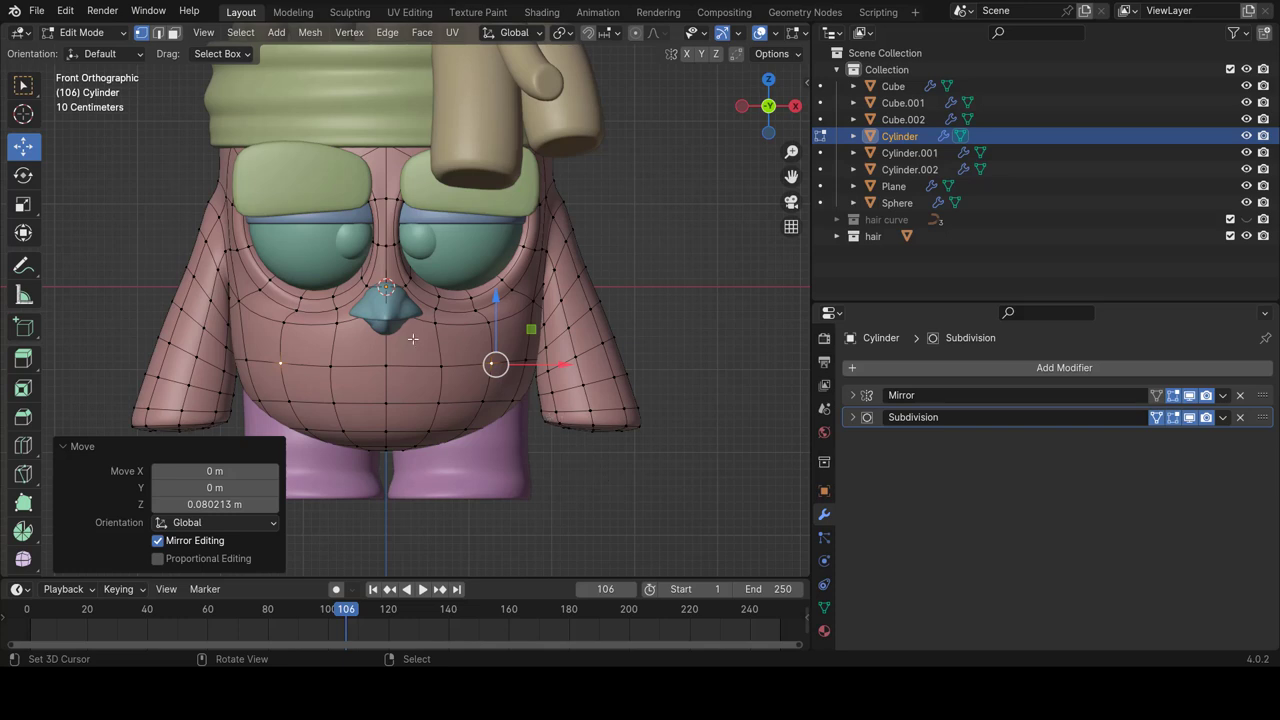
key(Tab)
Select both teal nose pieces, Cube and Cube.001.
shift+middle_drag(397, 386, 420, 388)
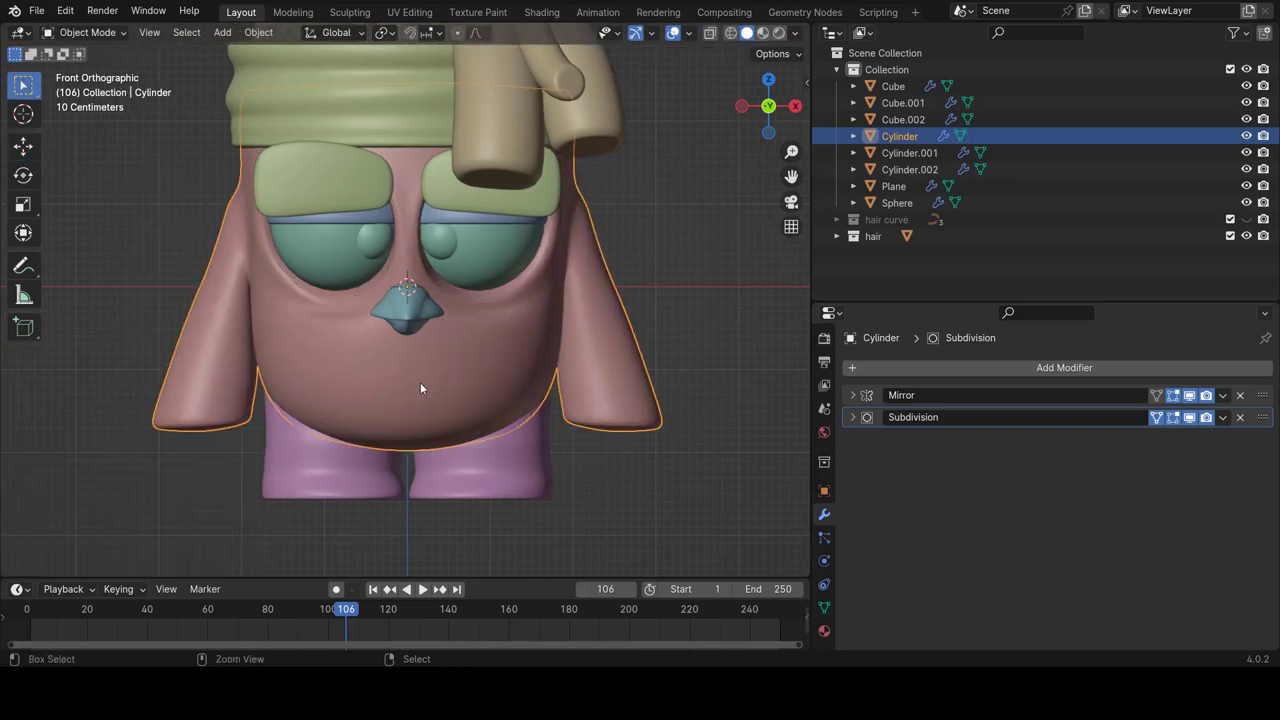
key(alt+a)
scroll(446, 385, up, 4)
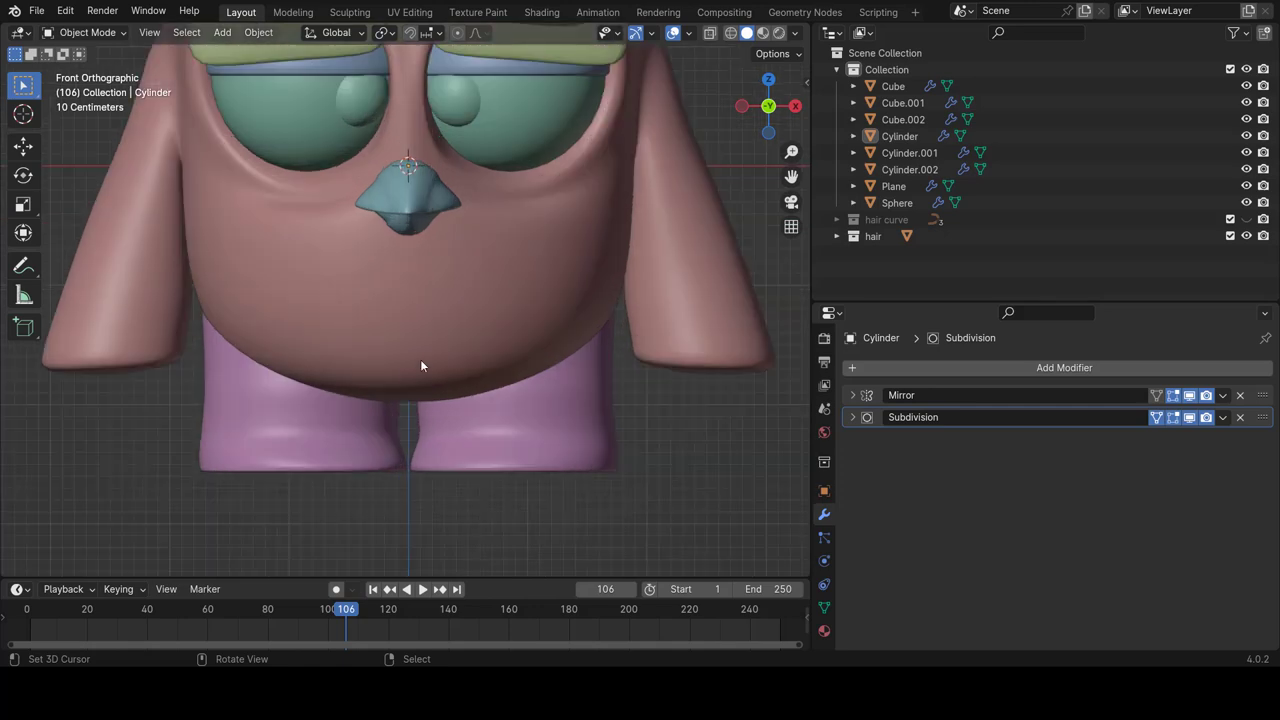
shift+scroll(428, 349, up, 3)
shift+click(398, 252)
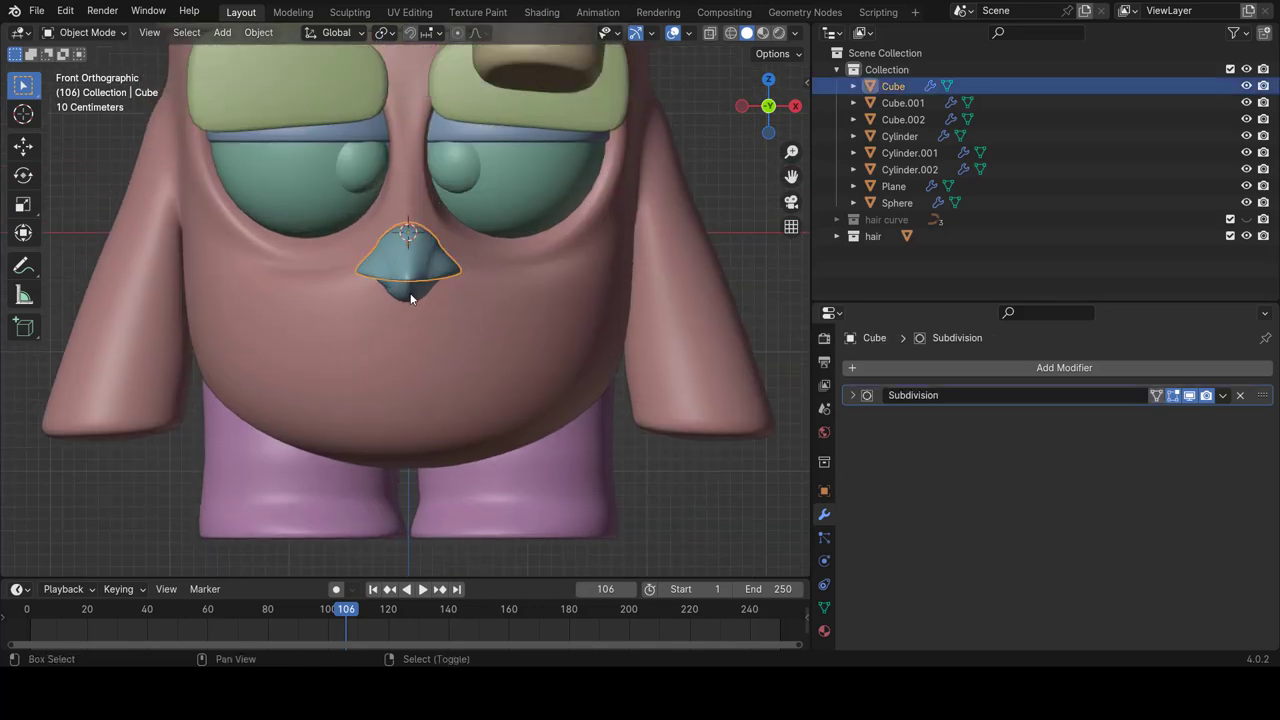
shift+click(410, 298)
key(s)
key(Escape)
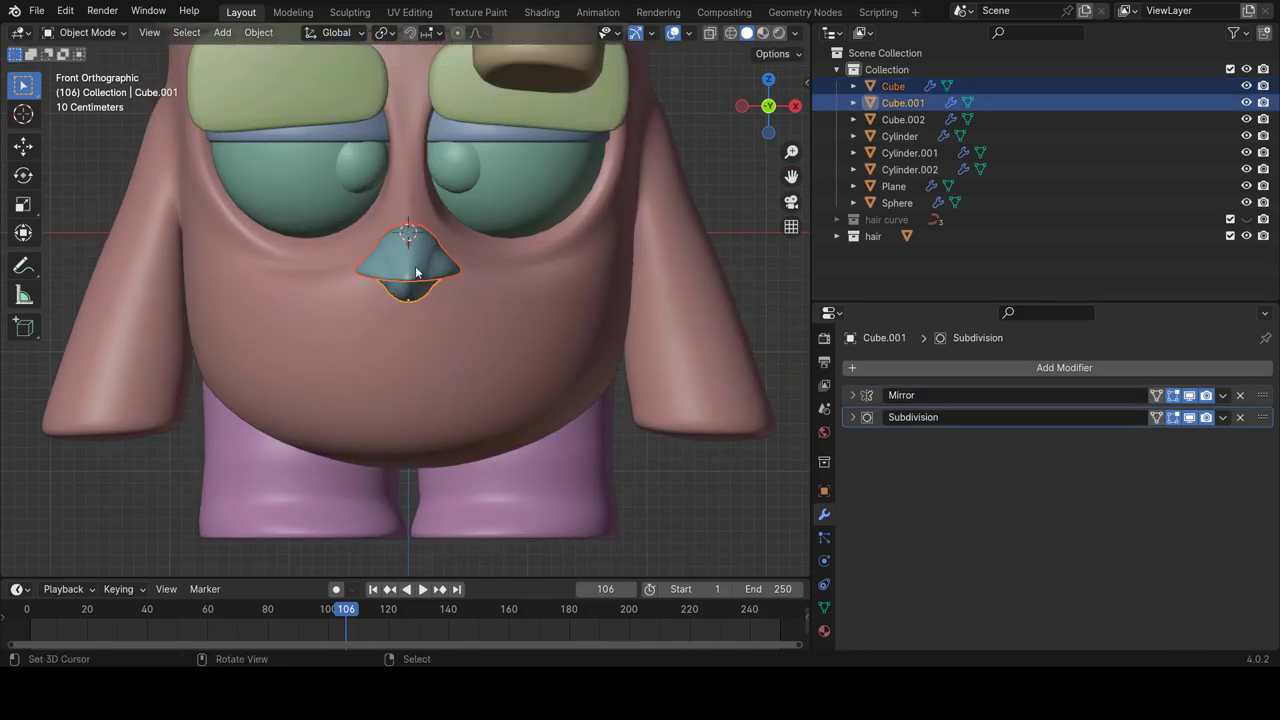
click(416, 272)
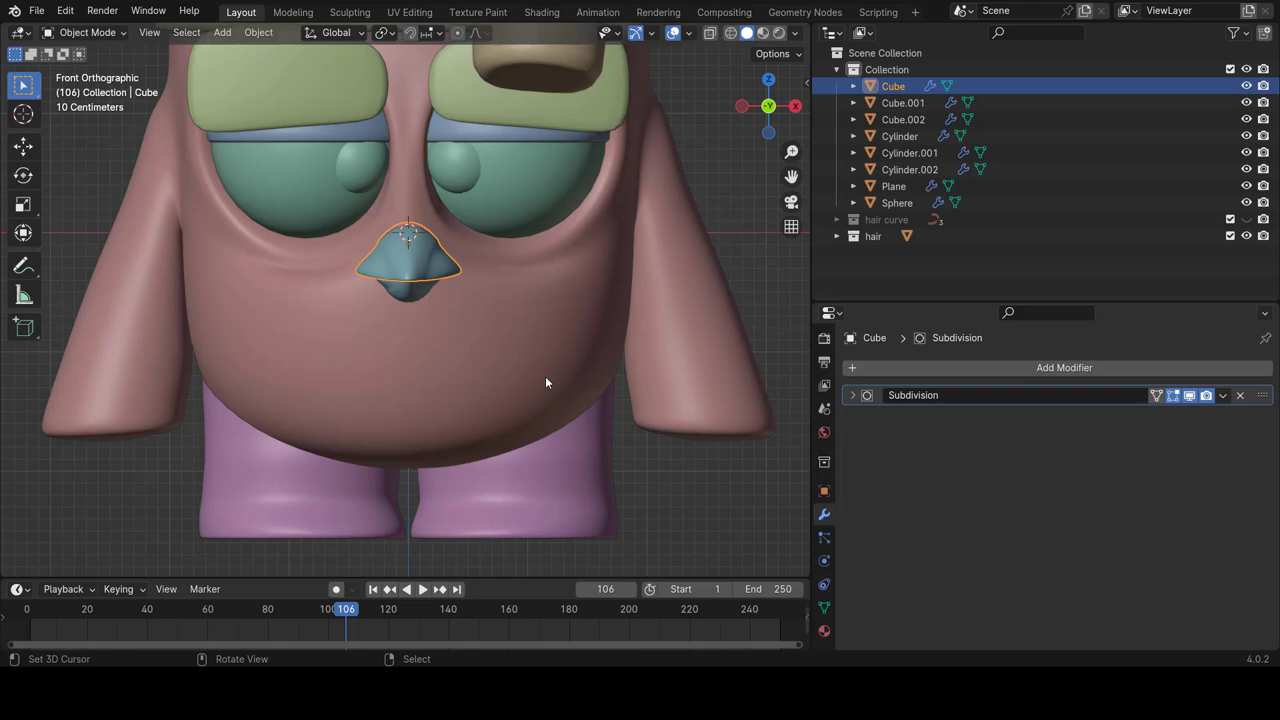
shift+click(416, 294)
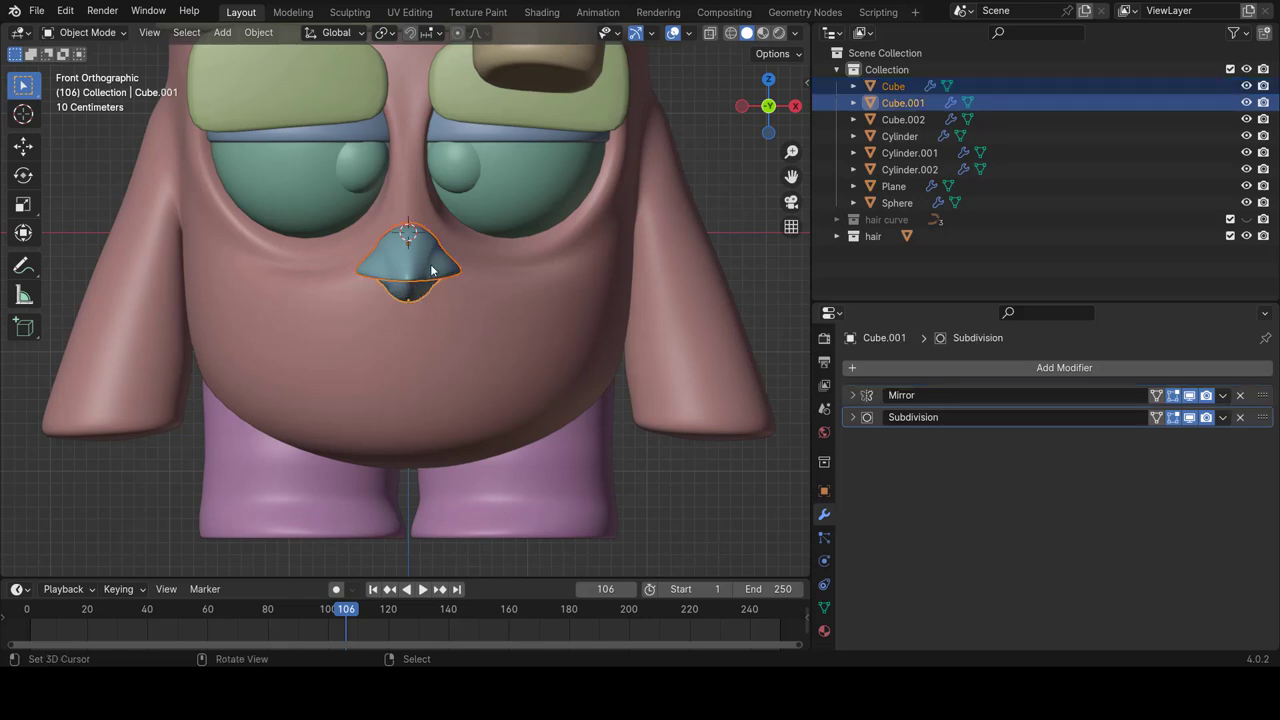
Scale the nose pieces up, settling on about 1.056.
key(s)
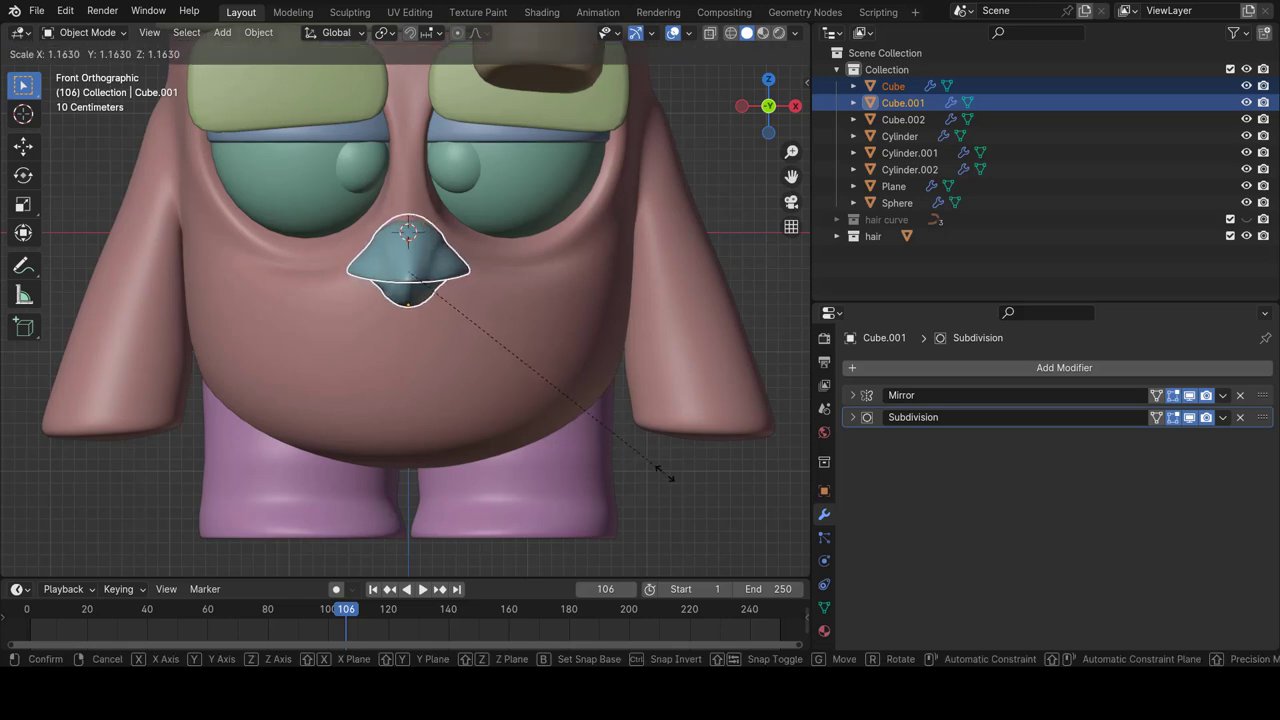
click(691, 499)
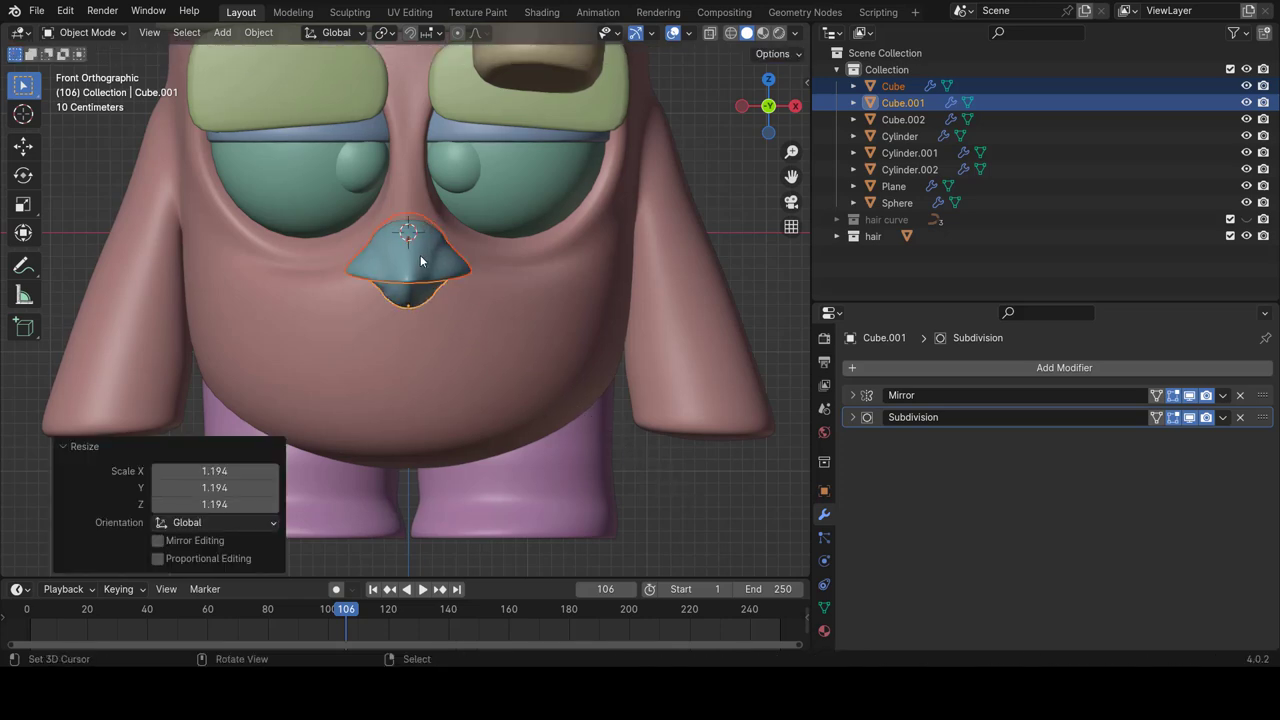
scroll(461, 342, down, 1)
scroll(456, 345, down, 1)
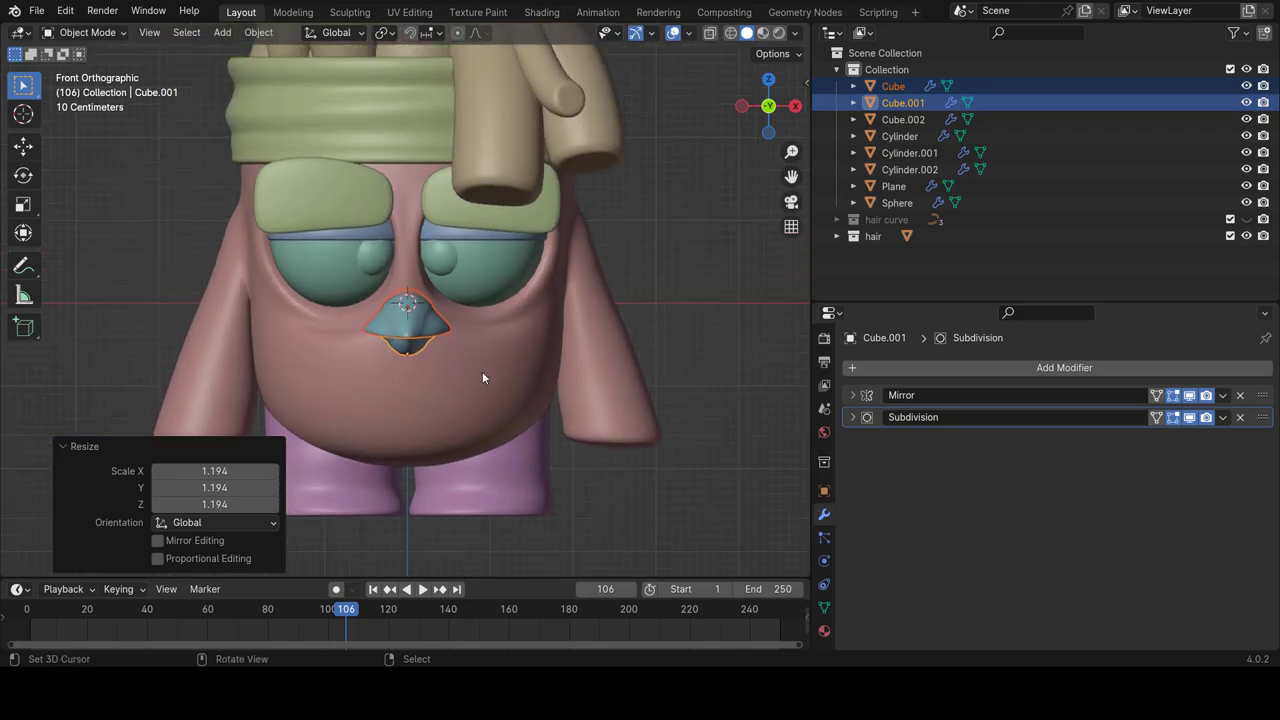
key(s)
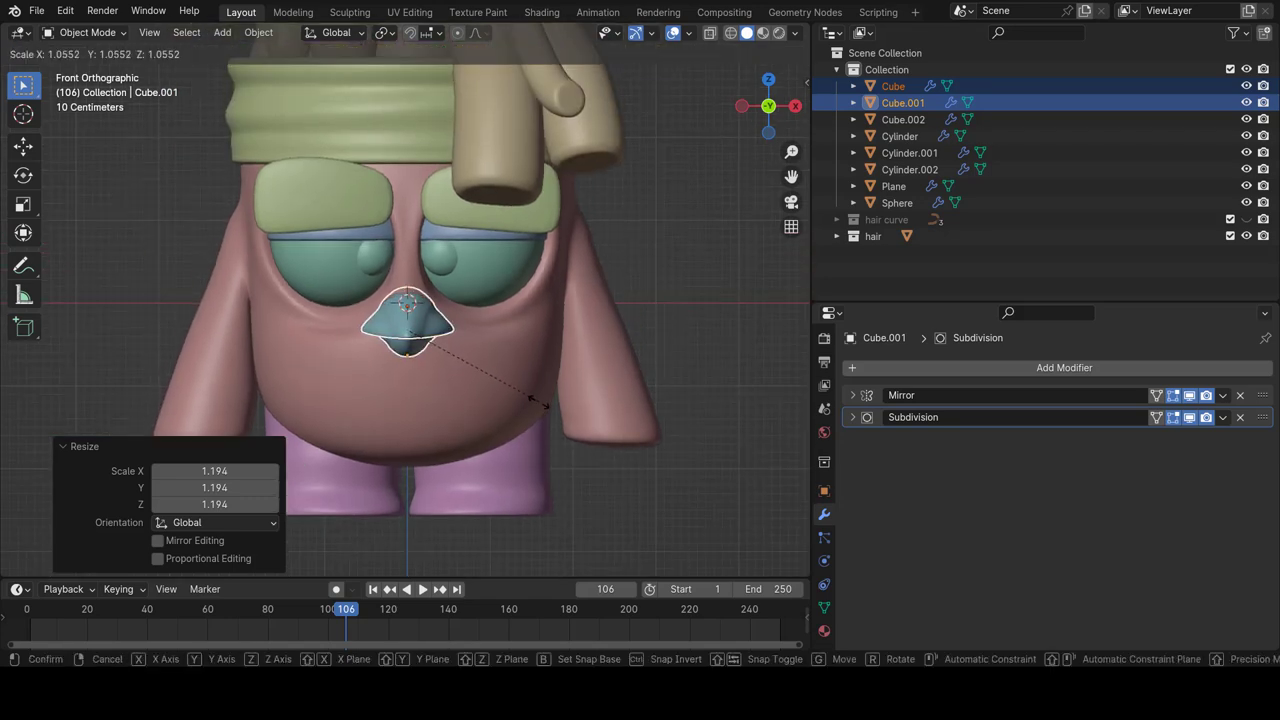
click(413, 314)
Lower the nose on the face with the Move tool gizmo.
click(23, 147)
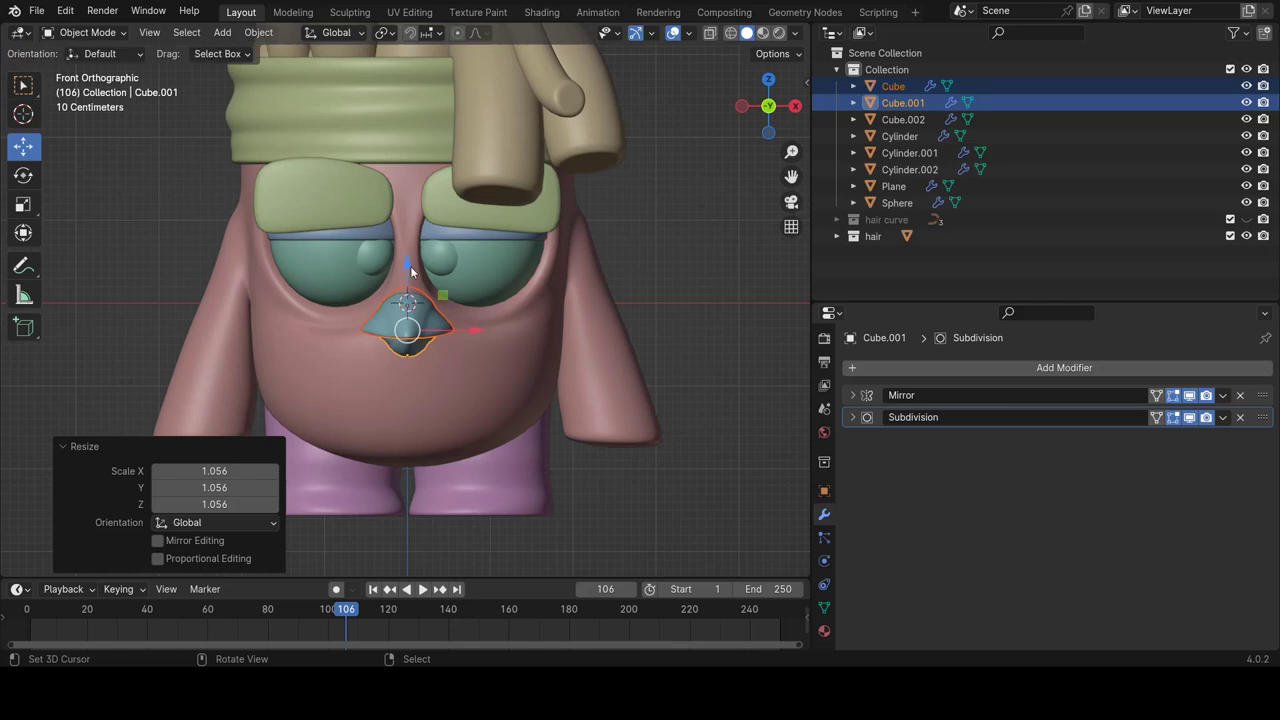
drag(409, 270, 411, 272)
scroll(515, 402, down, 3)
scroll(515, 402, up, 3)
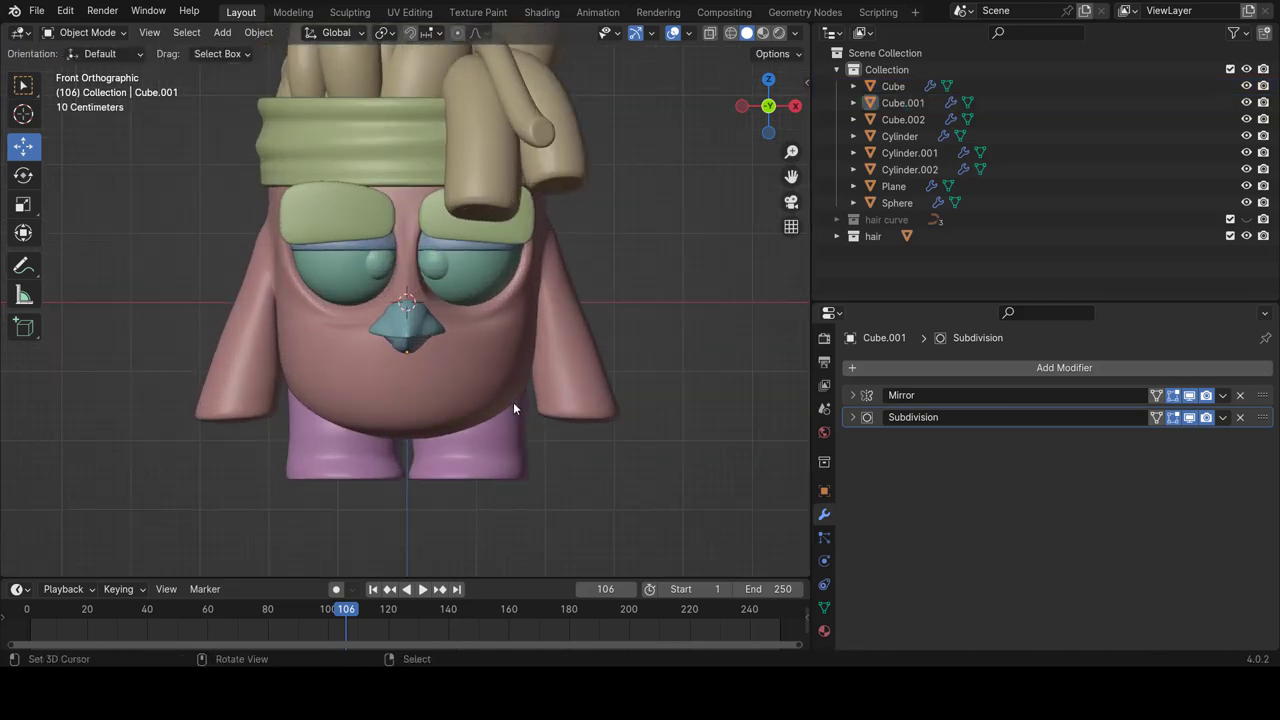
scroll(513, 402, up, 2)
Reselect both nose pieces, scale them to 1.102 and adjust their height.
click(400, 328)
shift+click(400, 328)
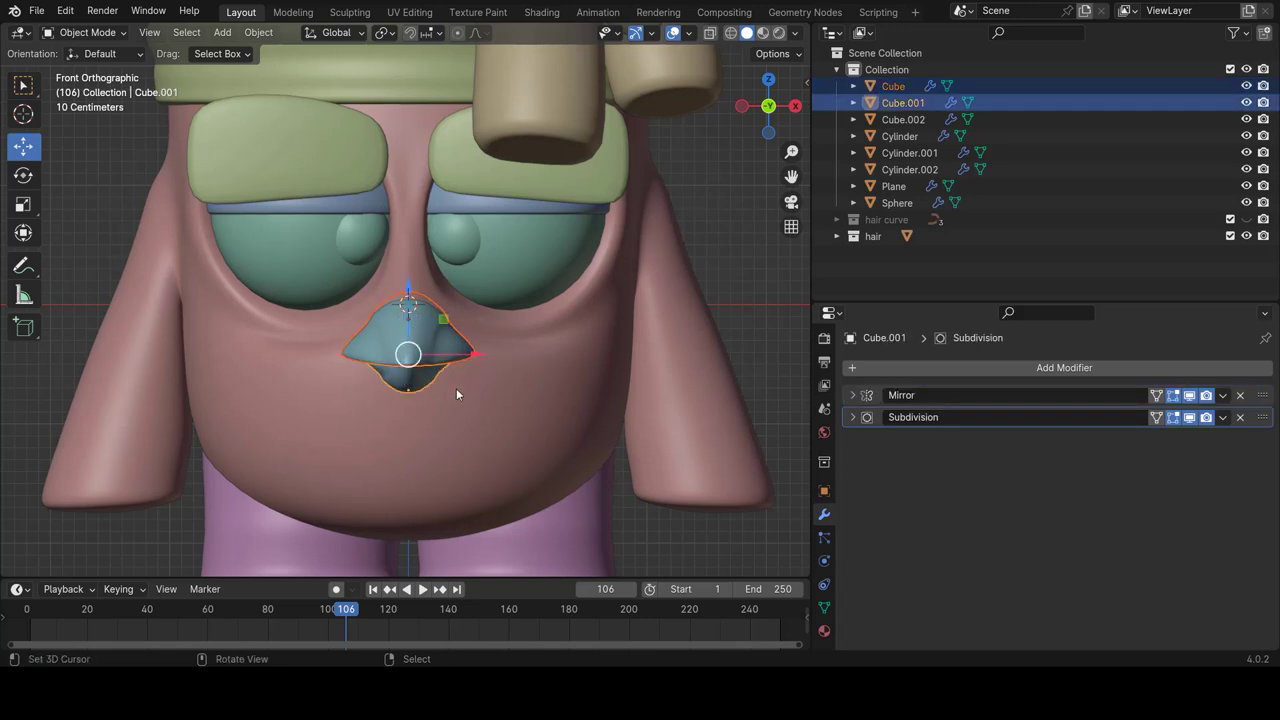
key(s)
click(520, 440)
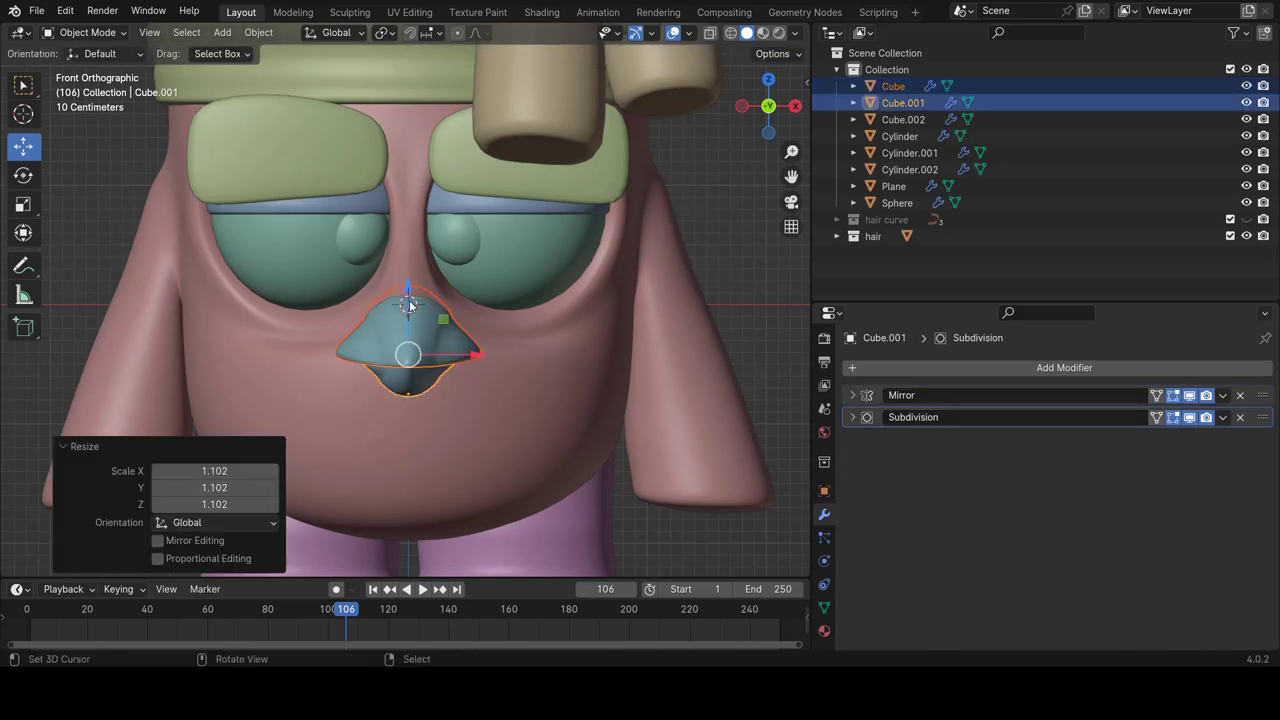
drag(407, 287, 407, 287)
key(Escape)
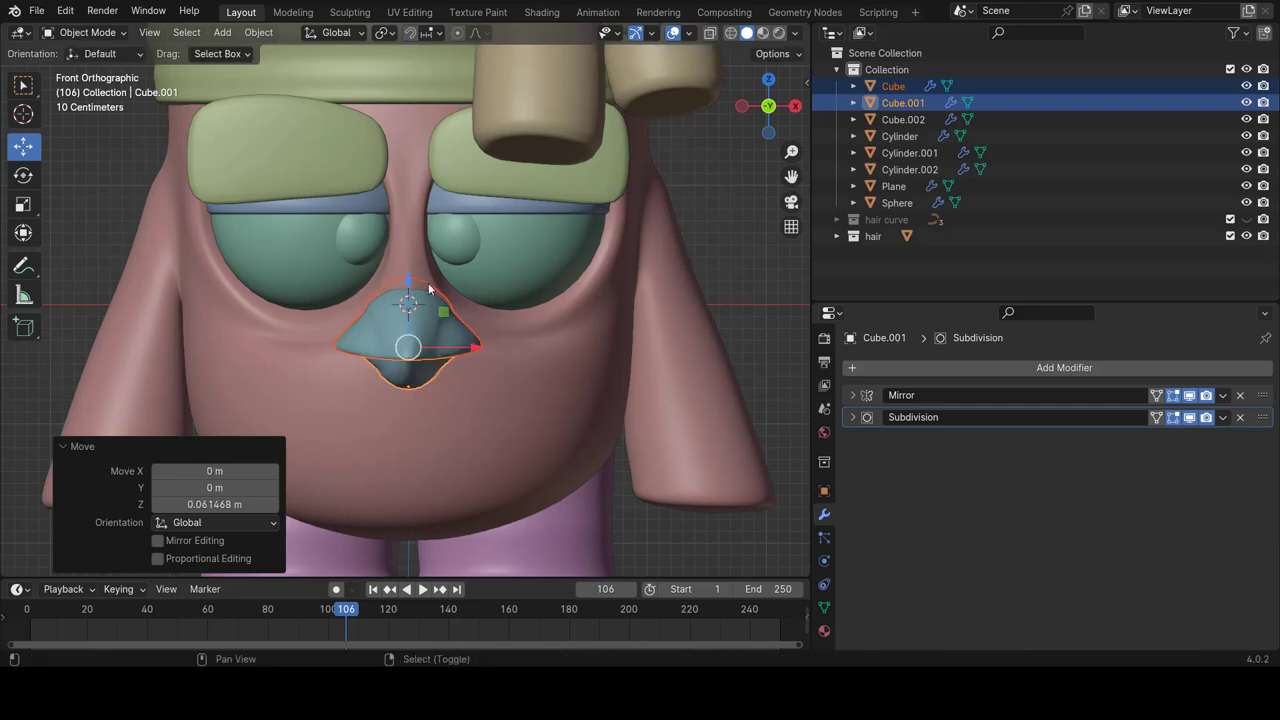
click(476, 344)
Inspect the enlarged nose from the front and around the head.
scroll(476, 344, down, 5)
mouse_move(474, 345)
middle_down()
mouse_move(319, 272)
mouse_move(558, 300)
middle_up()
key(KP_1)
scroll(434, 351, up, 2)
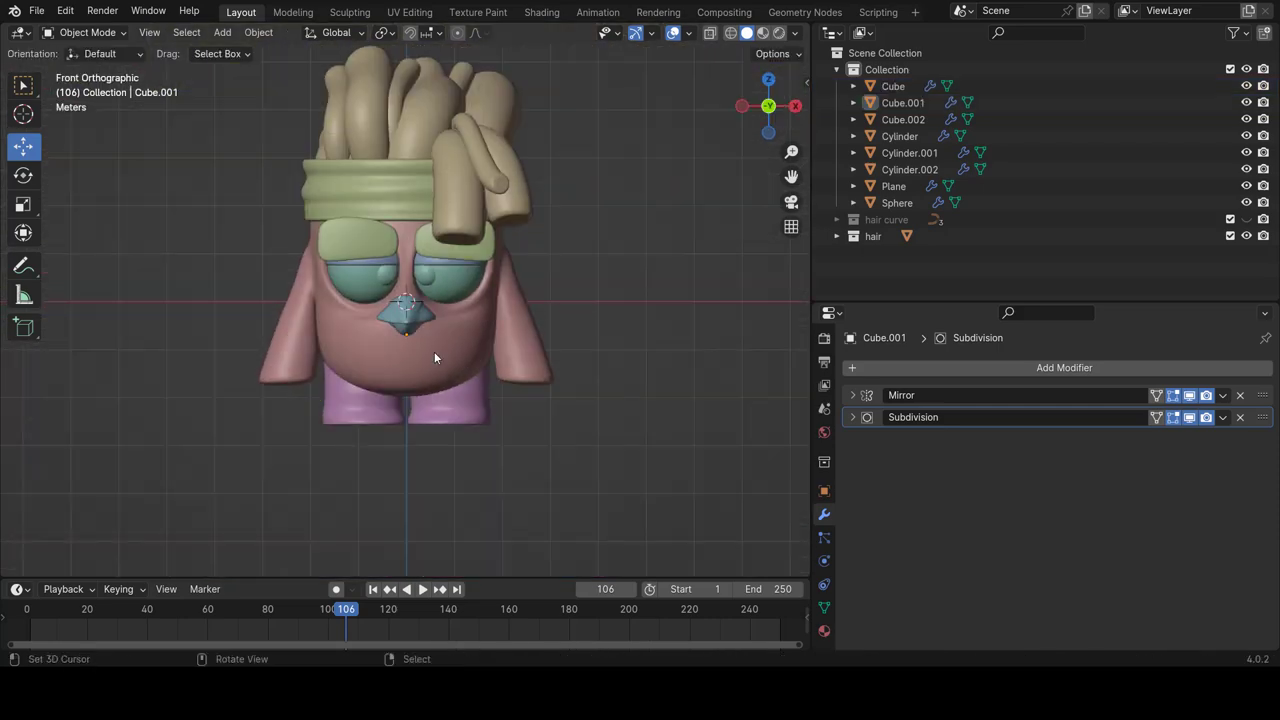
scroll(434, 351, up, 4)
scroll(417, 403, down, 5)
mouse_move(417, 403)
middle_down()
mouse_move(281, 295)
mouse_move(453, 348)
mouse_move(458, 284)
mouse_move(426, 252)
middle_up()
scroll(453, 348, up, 4)
click(473, 380)
Orbit around the nose to pick out the upper and lower pieces.
click(426, 252)
click(421, 247)
click(416, 242)
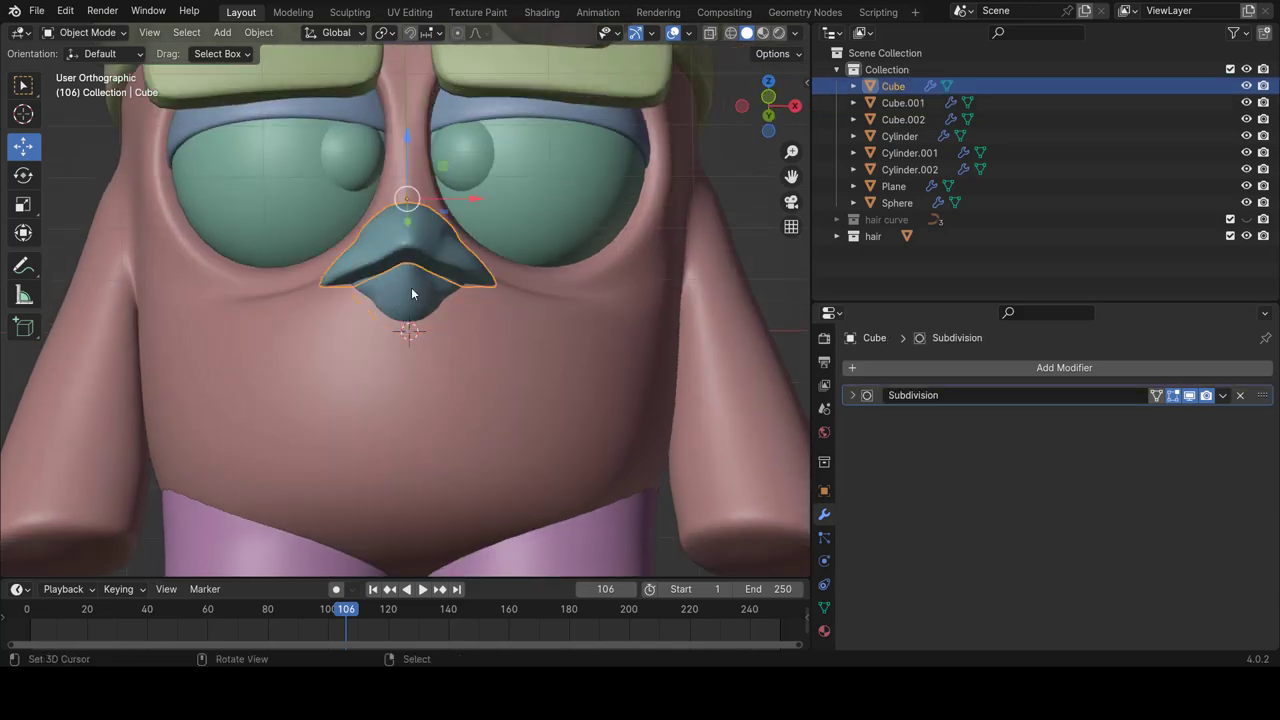
click(410, 236)
click(410, 236)
mouse_move(419, 276)
middle_down()
mouse_move(264, 341)
mouse_move(626, 304)
mouse_move(560, 264)
mouse_move(417, 297)
mouse_move(245, 368)
middle_up()
click(245, 368)
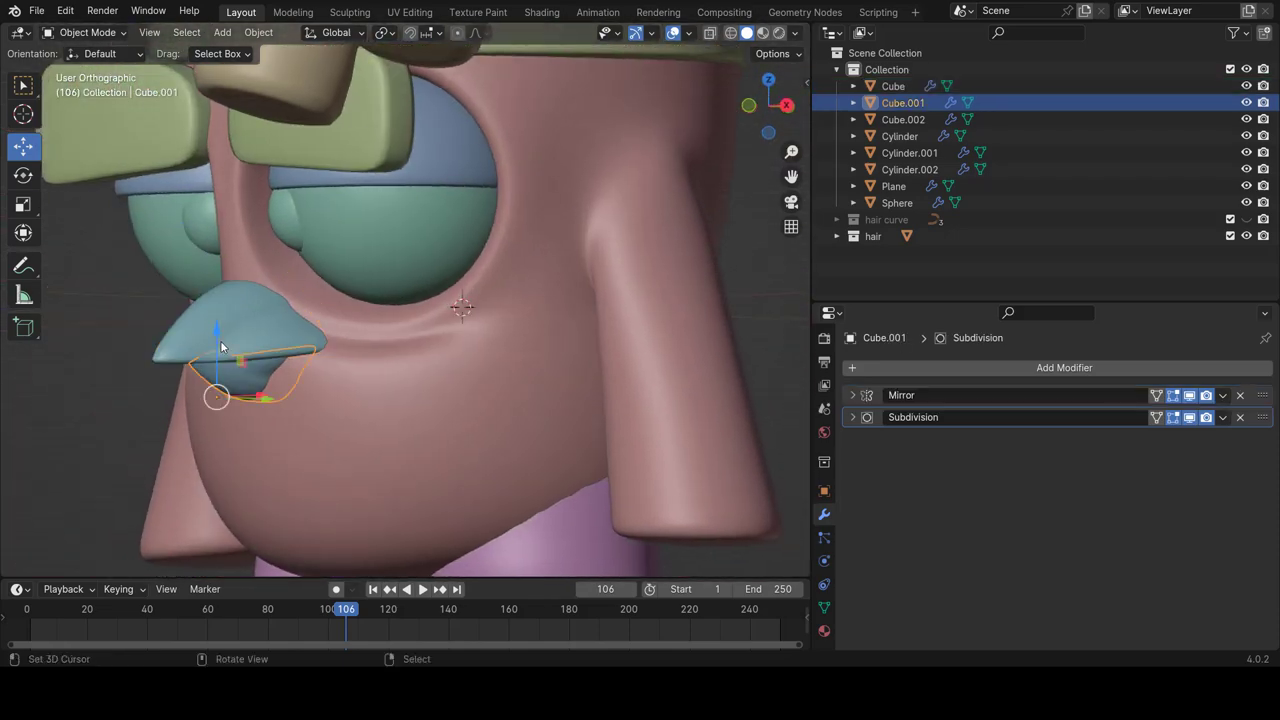
shift+click(227, 316)
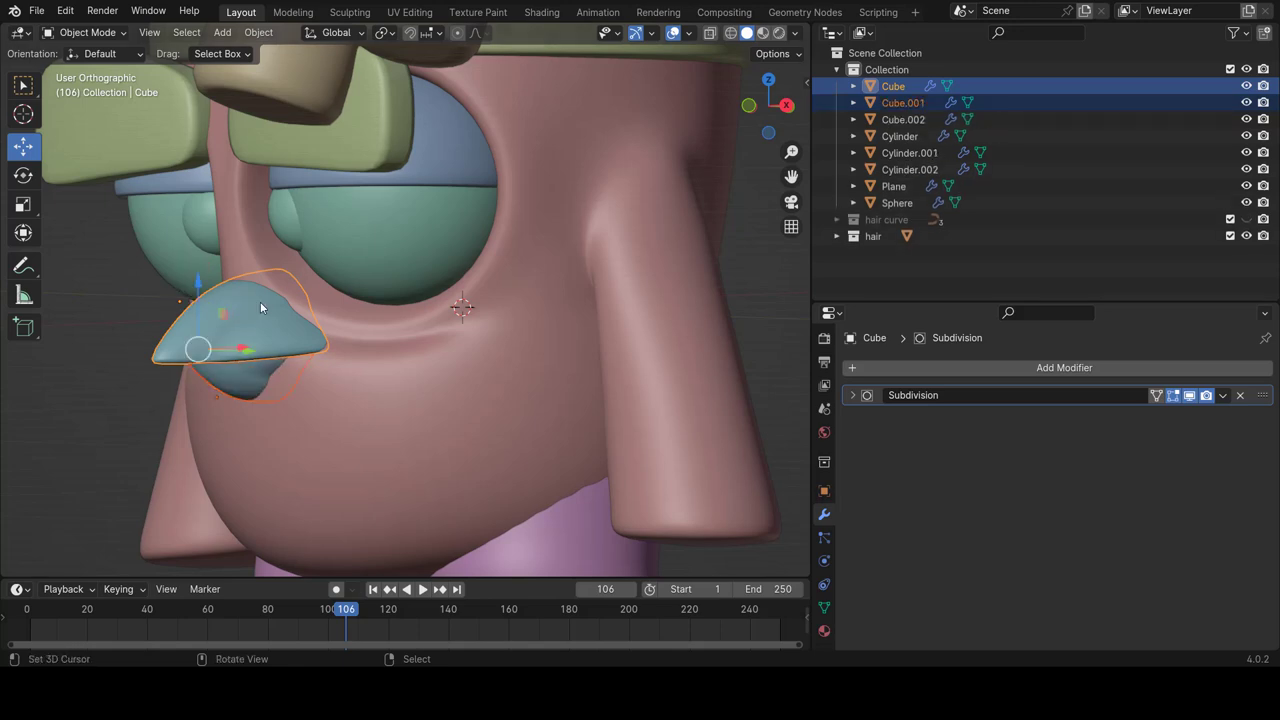
shift+click(214, 394)
shift+click(230, 337)
mouse_move(230, 337)
middle_down()
mouse_move(533, 348)
mouse_move(470, 320)
mouse_move(408, 323)
middle_up()
Select the lower nose piece Cube.001 and apply its Mirror modifier.
click(390, 331)
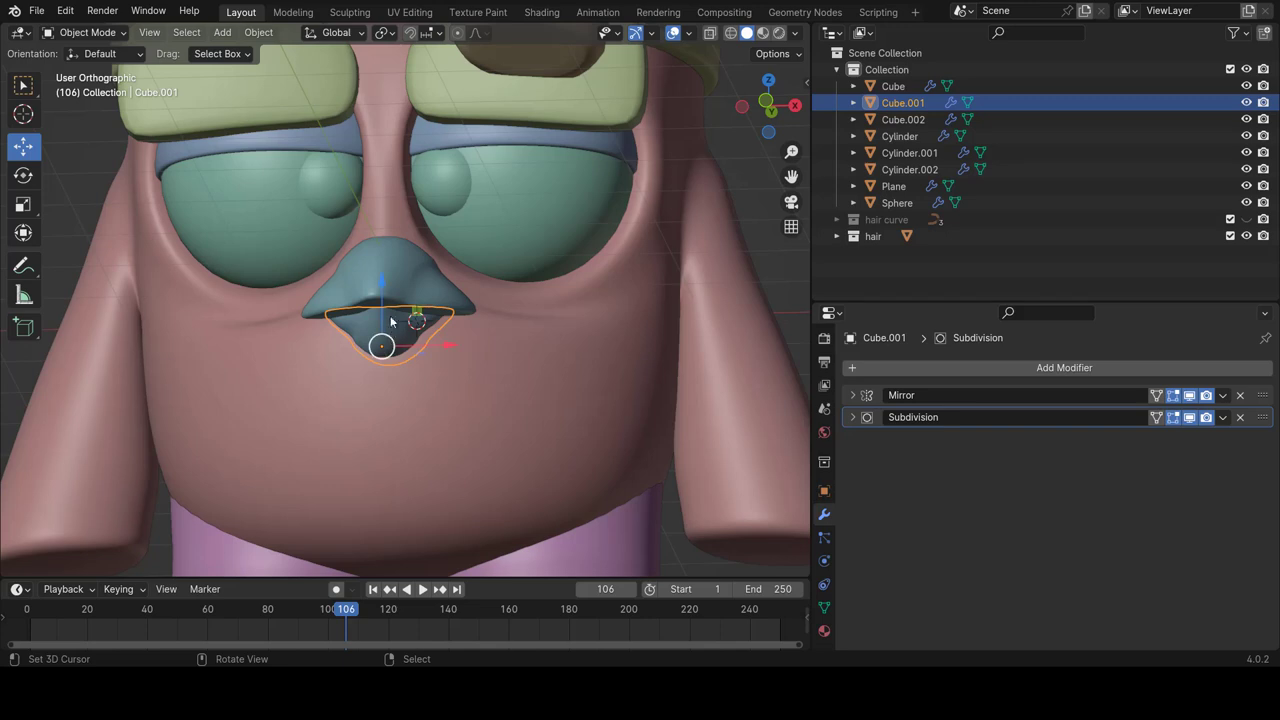
click(390, 283)
click(393, 326)
click(388, 275)
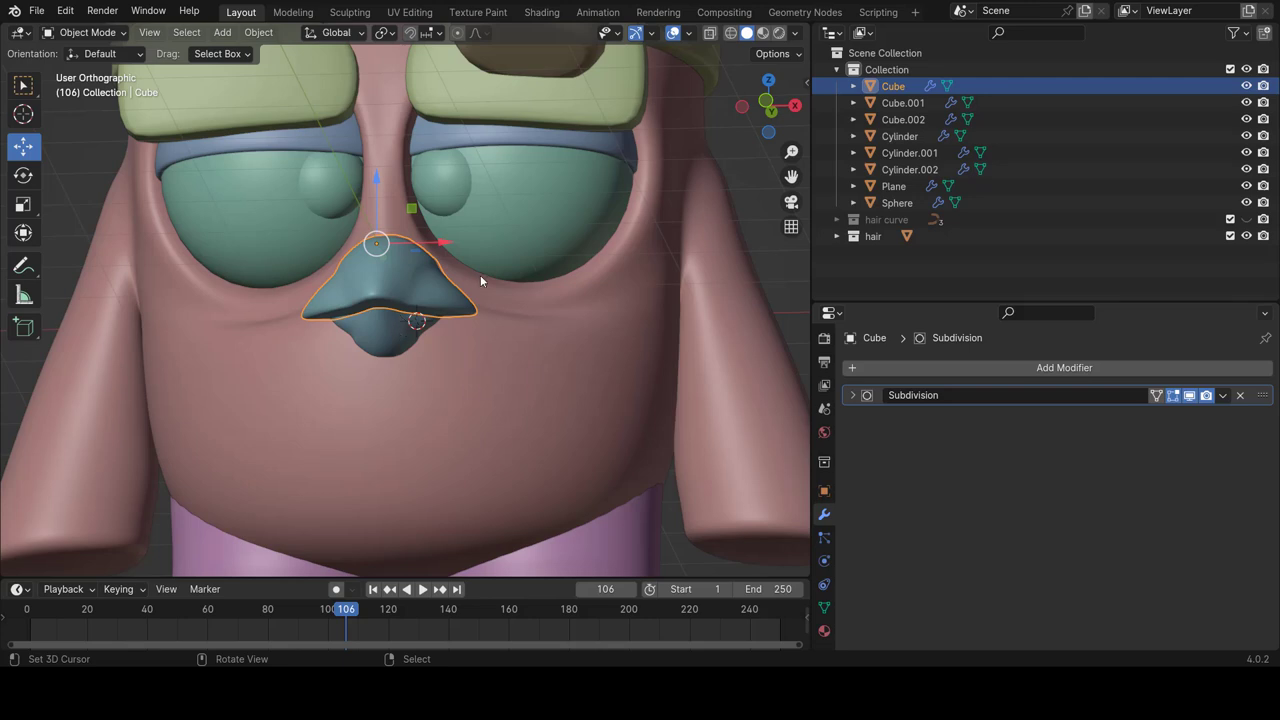
click(404, 327)
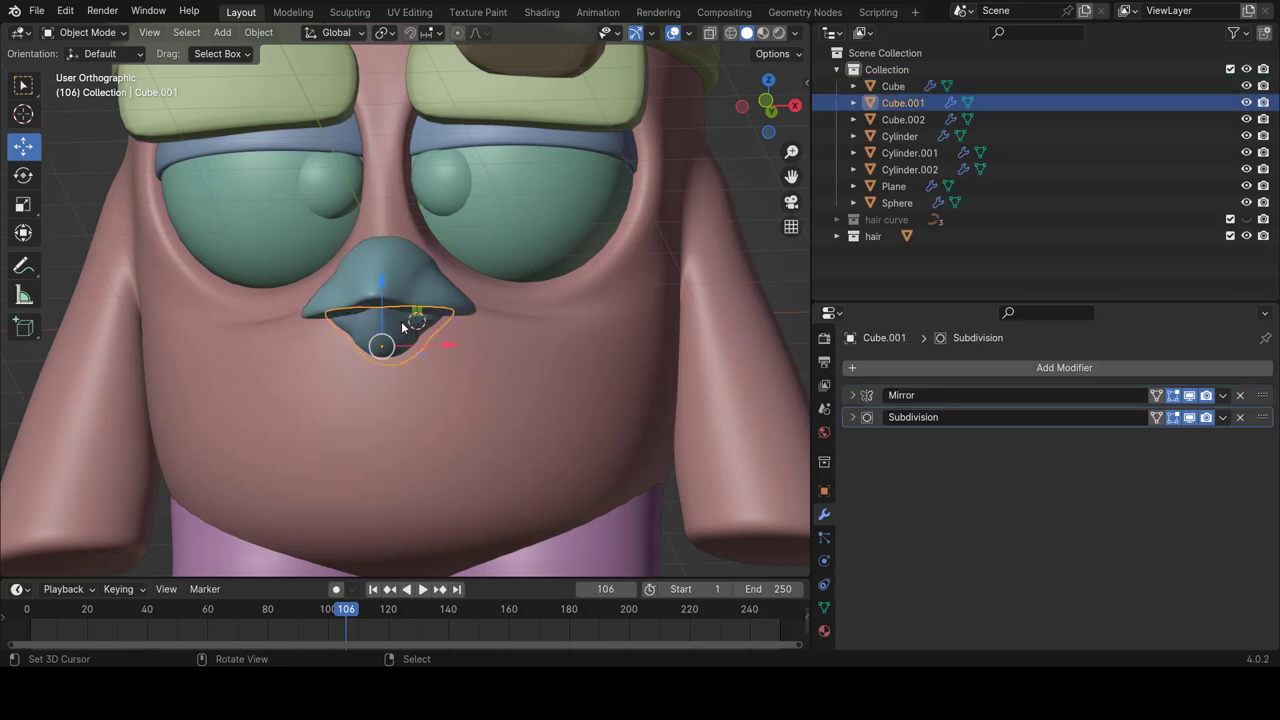
click(1224, 399)
click(1168, 415)
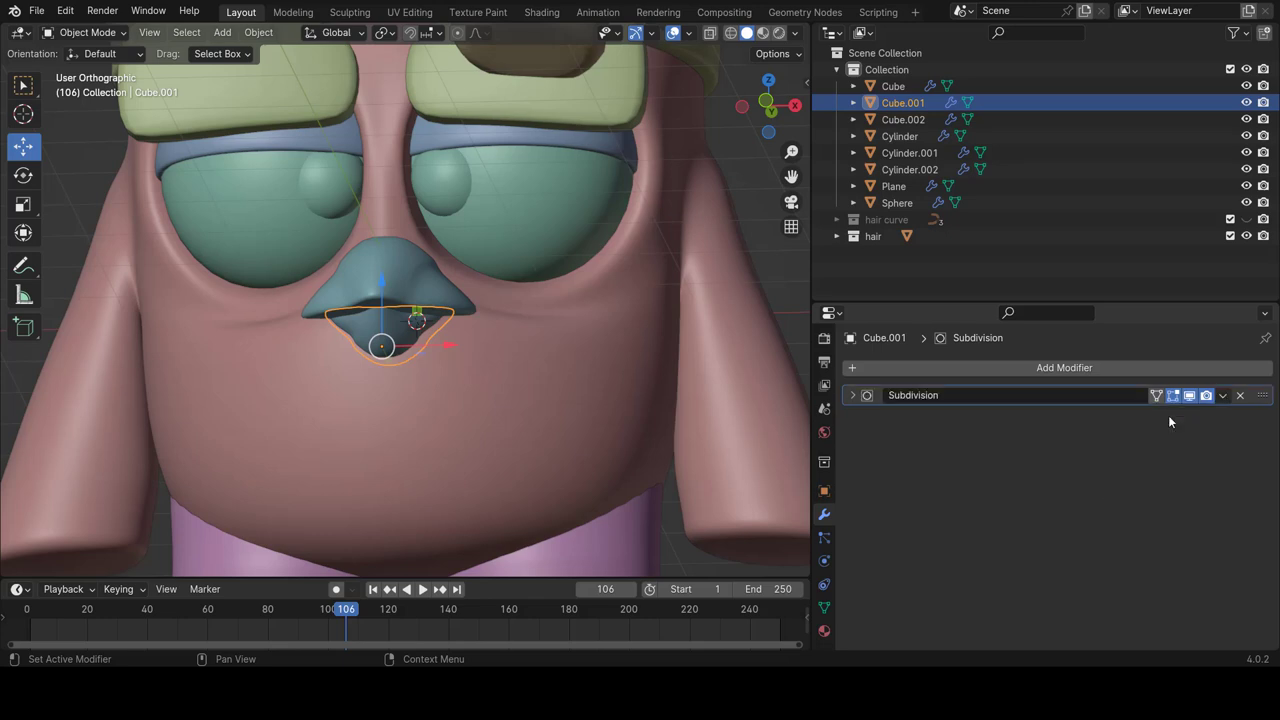
Join Cube.001 into Cube with Ctrl+J and set Origin to Geometry.
shift+click(370, 265)
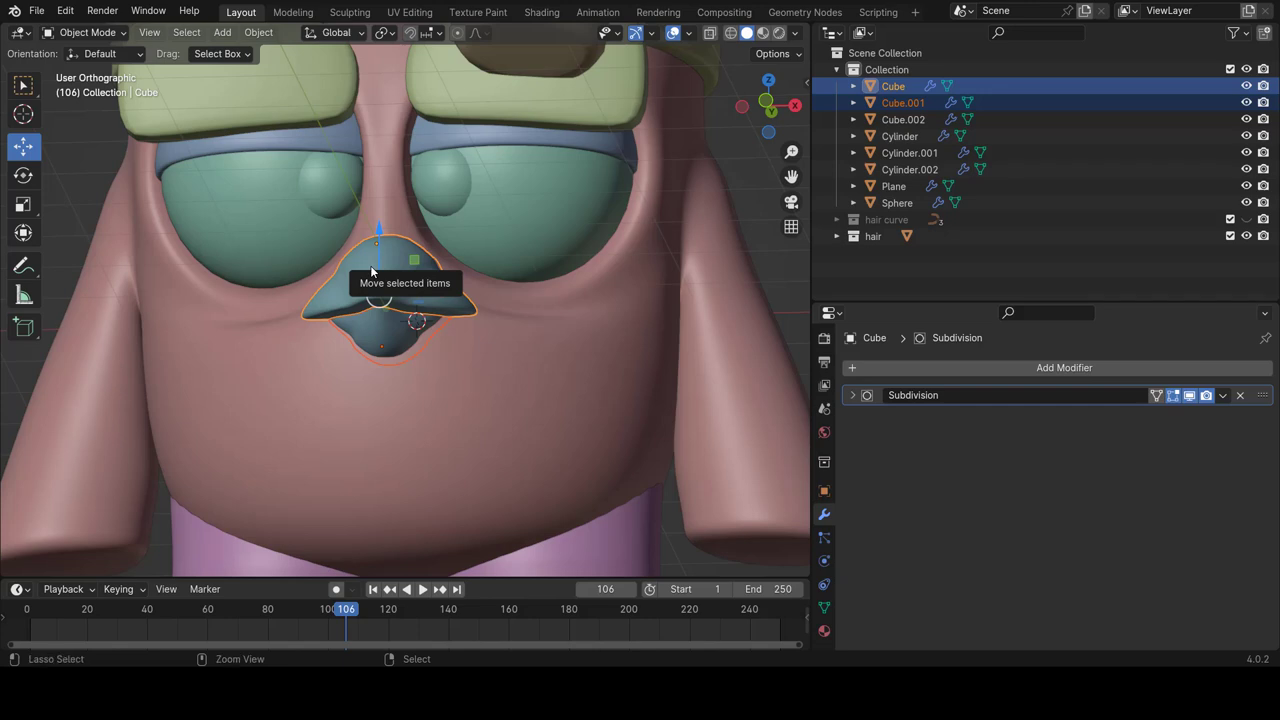
key(ctrl+j)
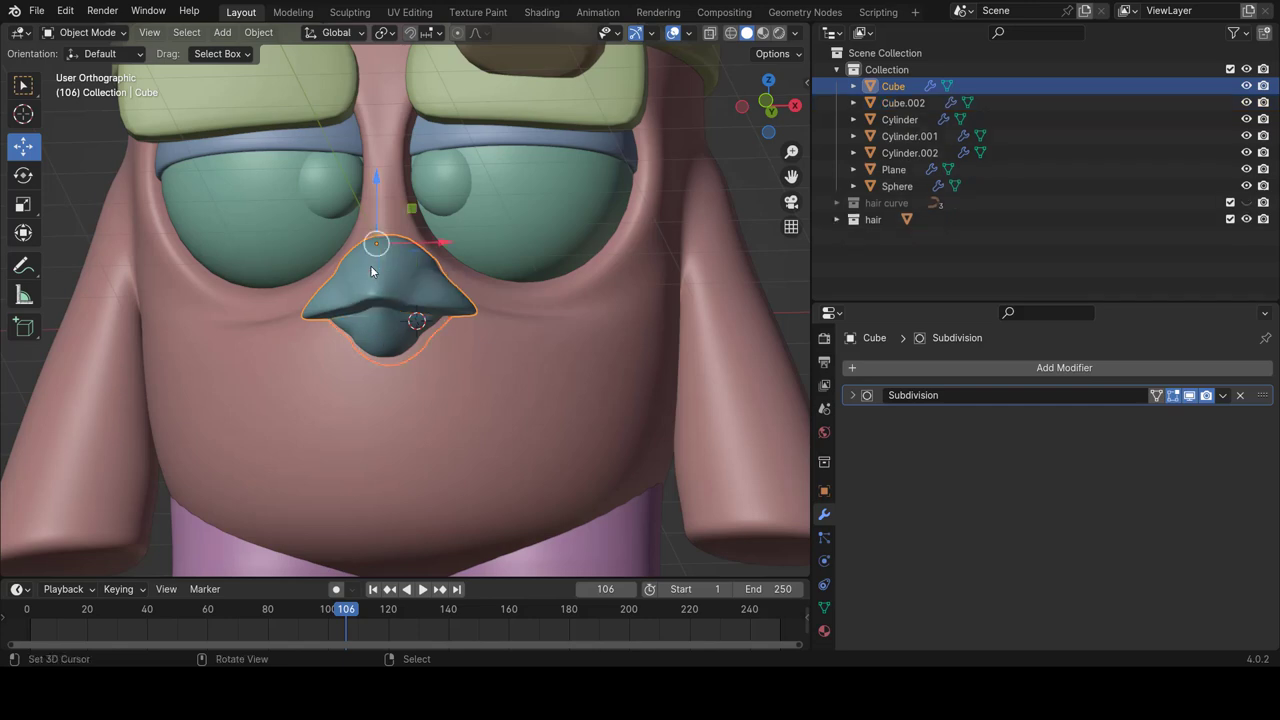
scroll(374, 262, up, 1)
scroll(384, 290, up, 1)
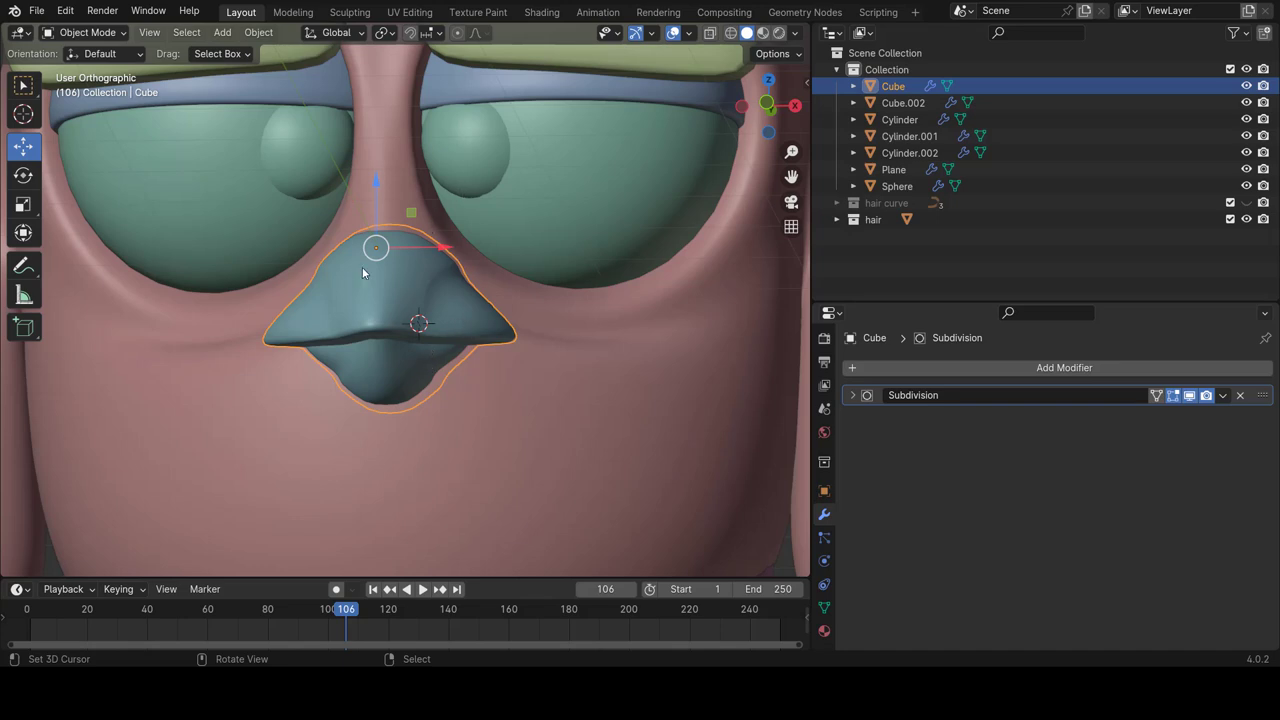
click(256, 36)
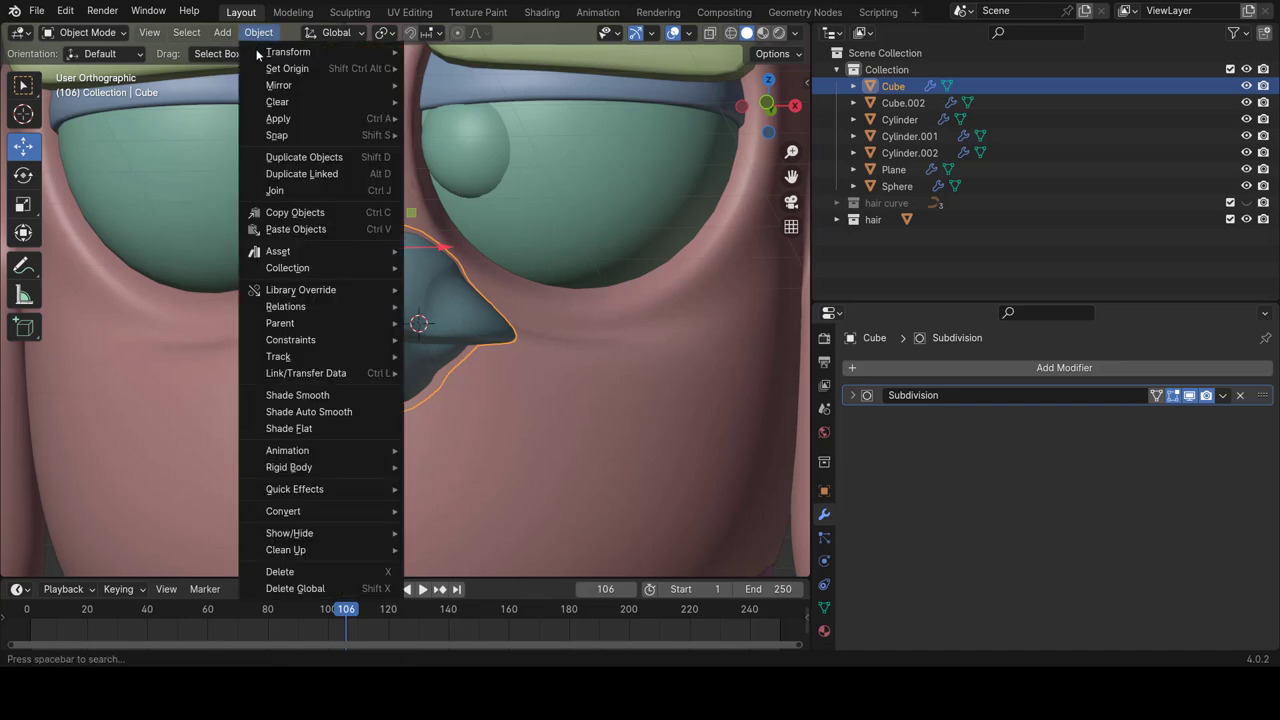
mouse_move(287, 68)
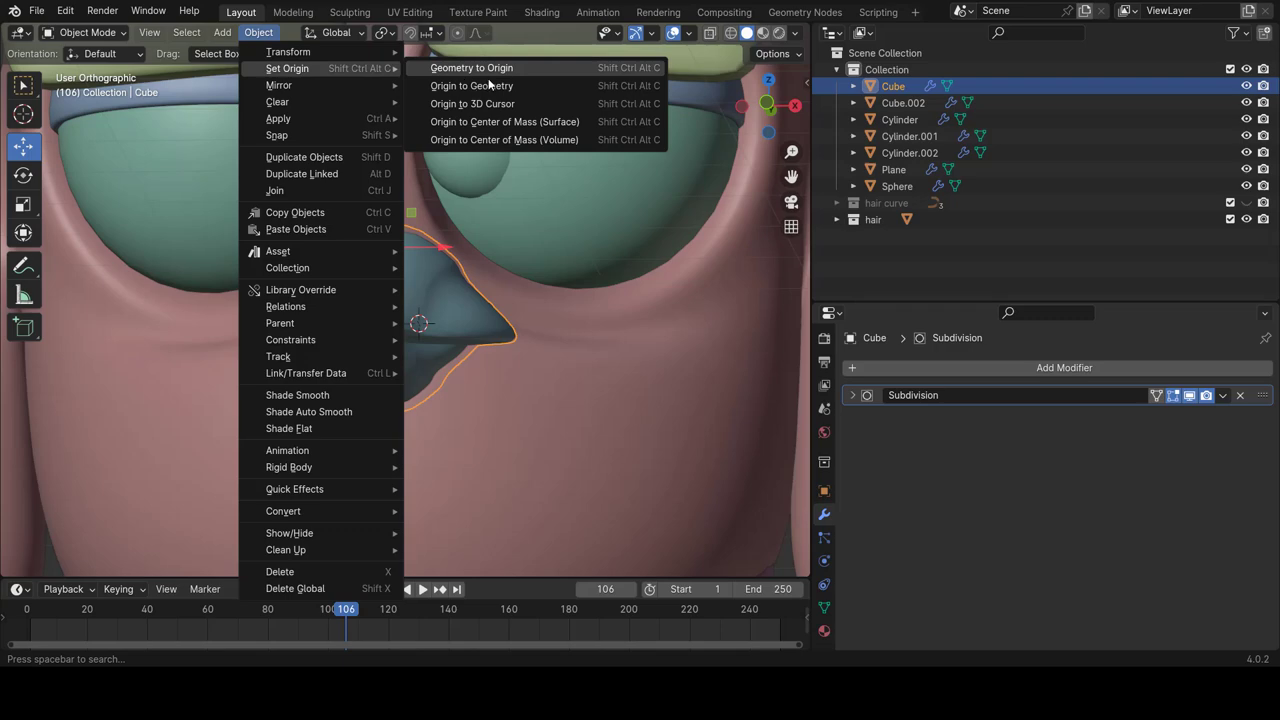
click(489, 86)
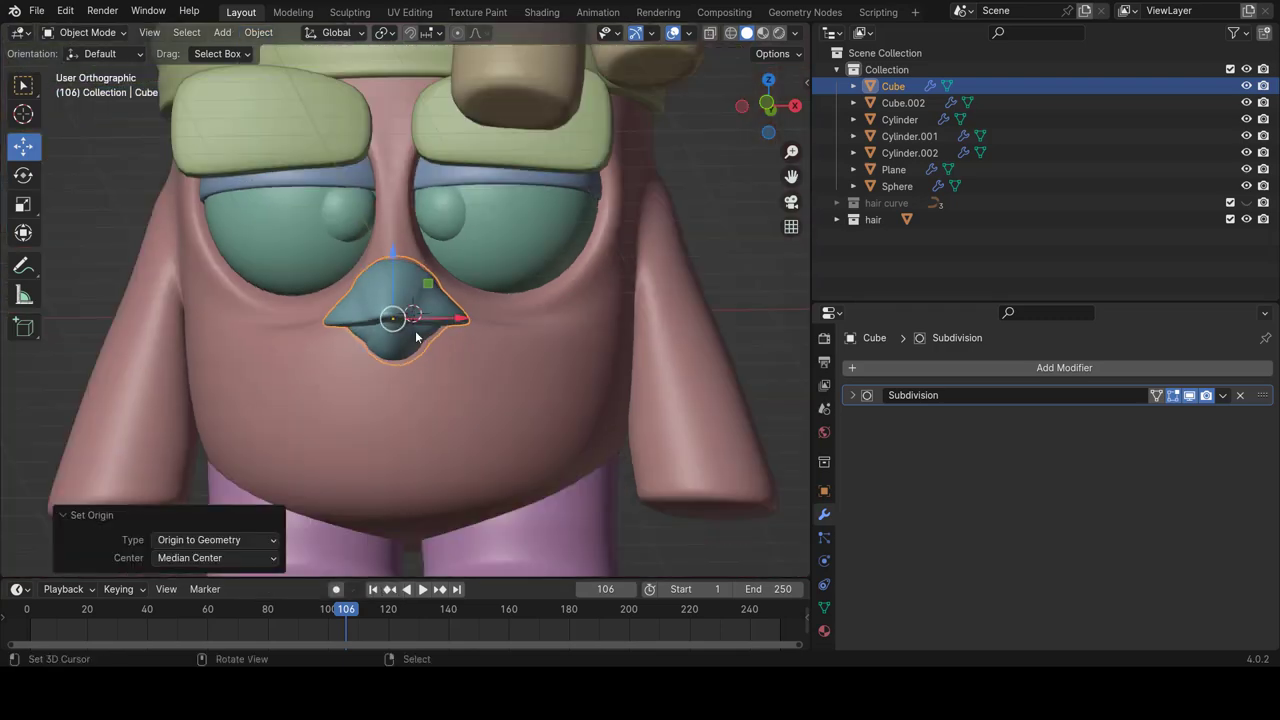
mouse_move(416, 337)
middle_down()
mouse_move(312, 348)
mouse_move(187, 300)
middle_up()
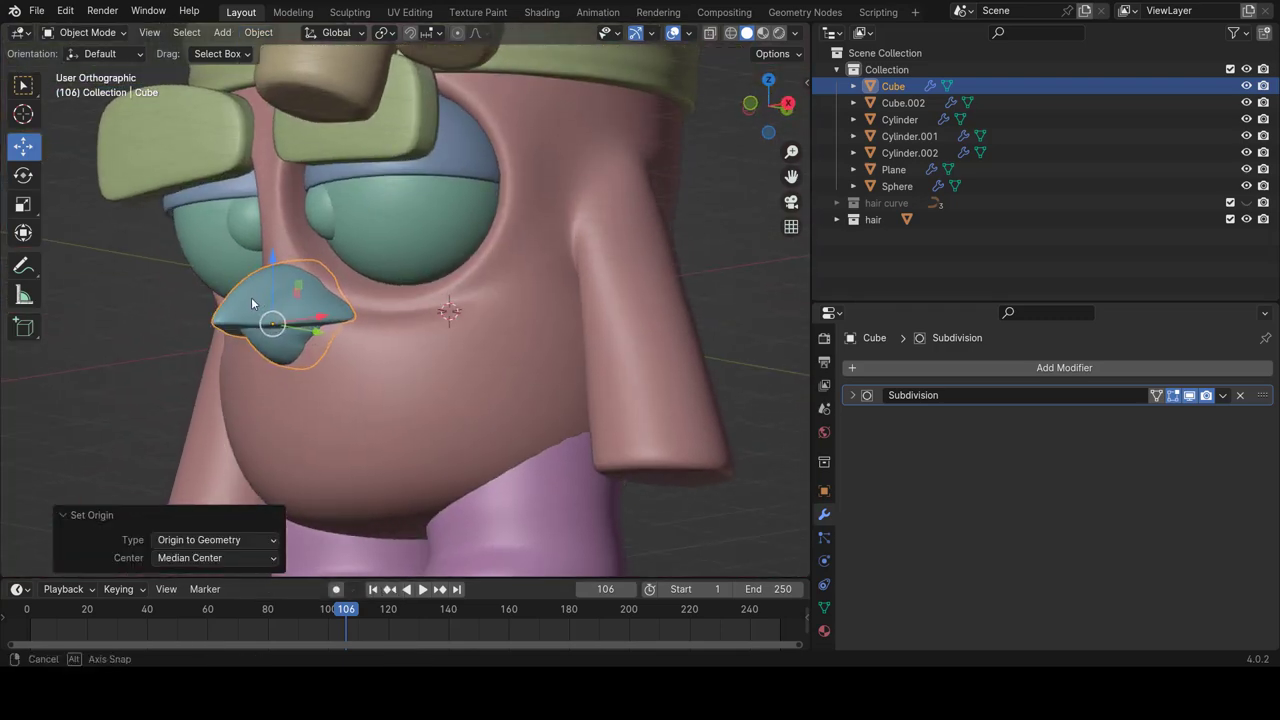
In front view, scale the purple legs Cylinder.001 to 0.930 along Z.
click(523, 383)
key(KP_1)
scroll(456, 426, down, 1)
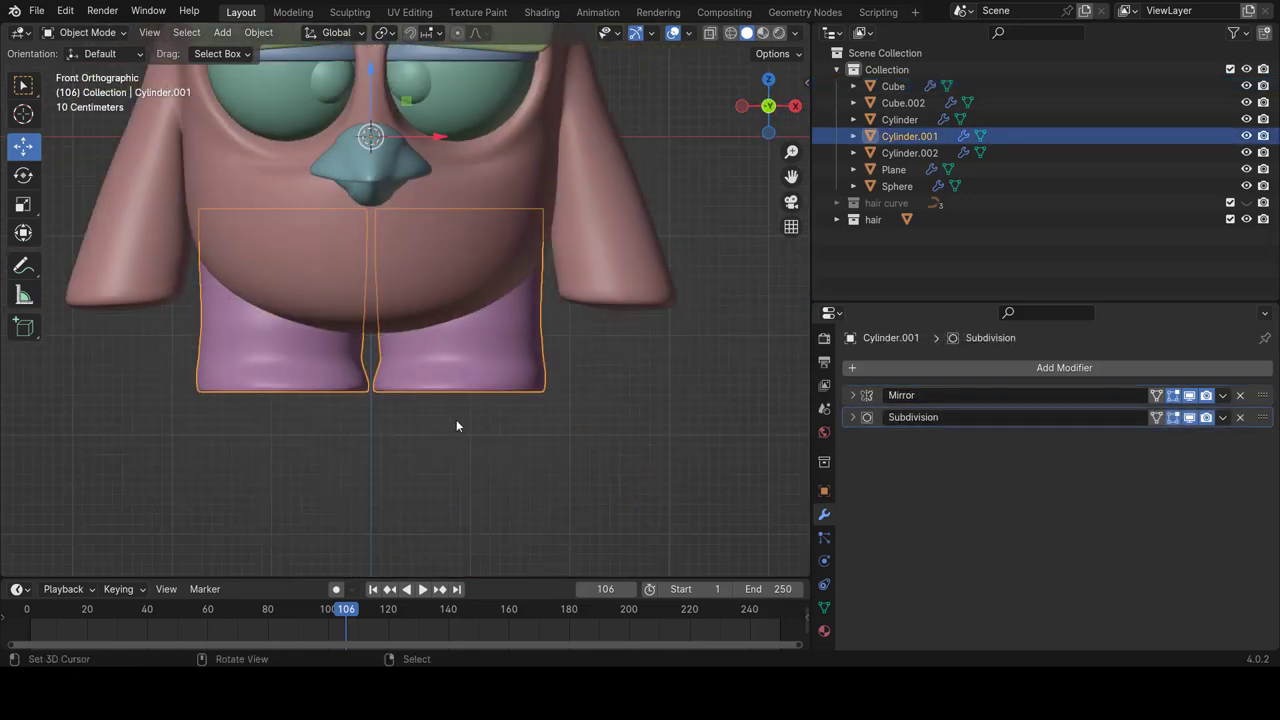
key(s)
key(z)
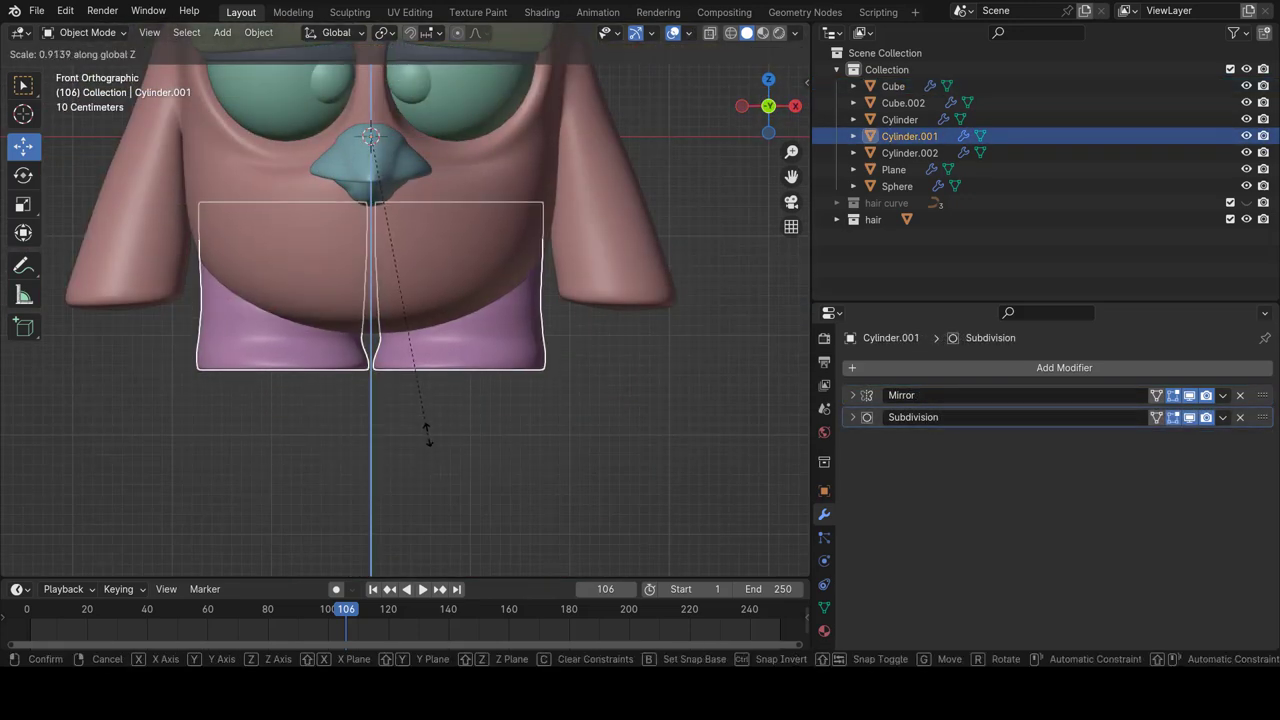
click(431, 433)
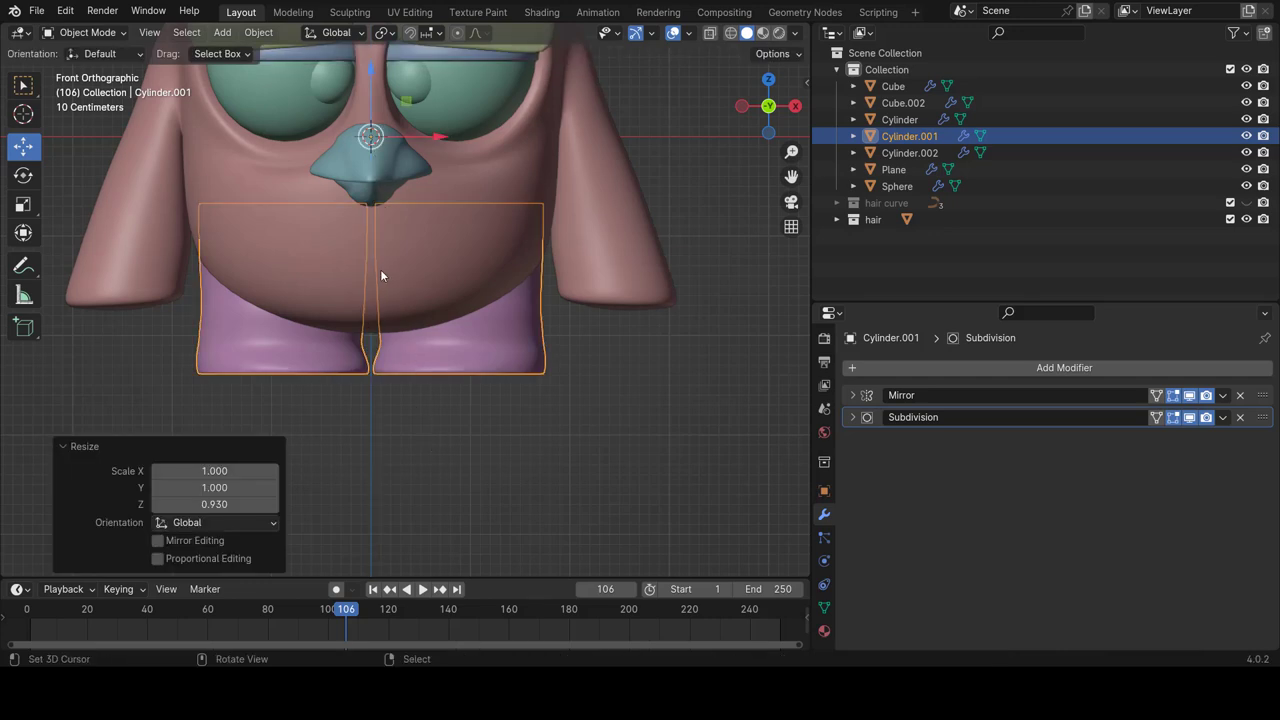
Deselect the legs and recentre the view on the character.
key(s)
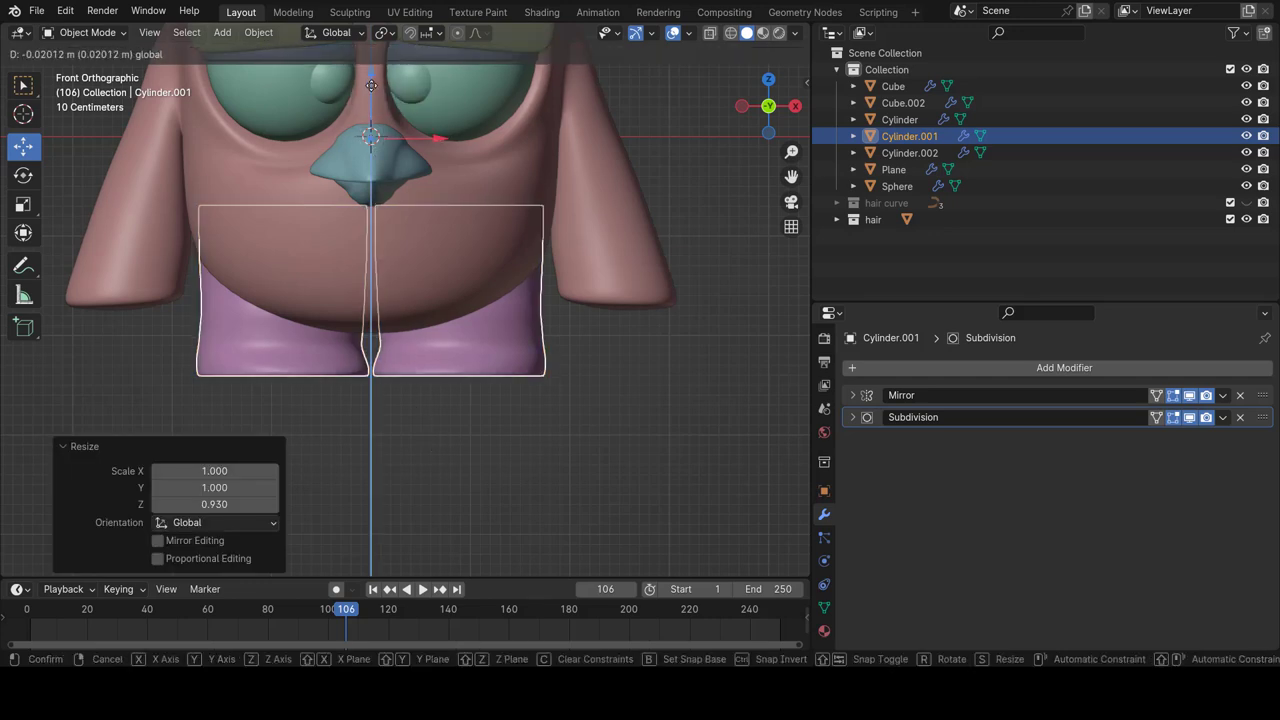
key(Escape)
key(alt+a)
scroll(468, 384, down, 5)
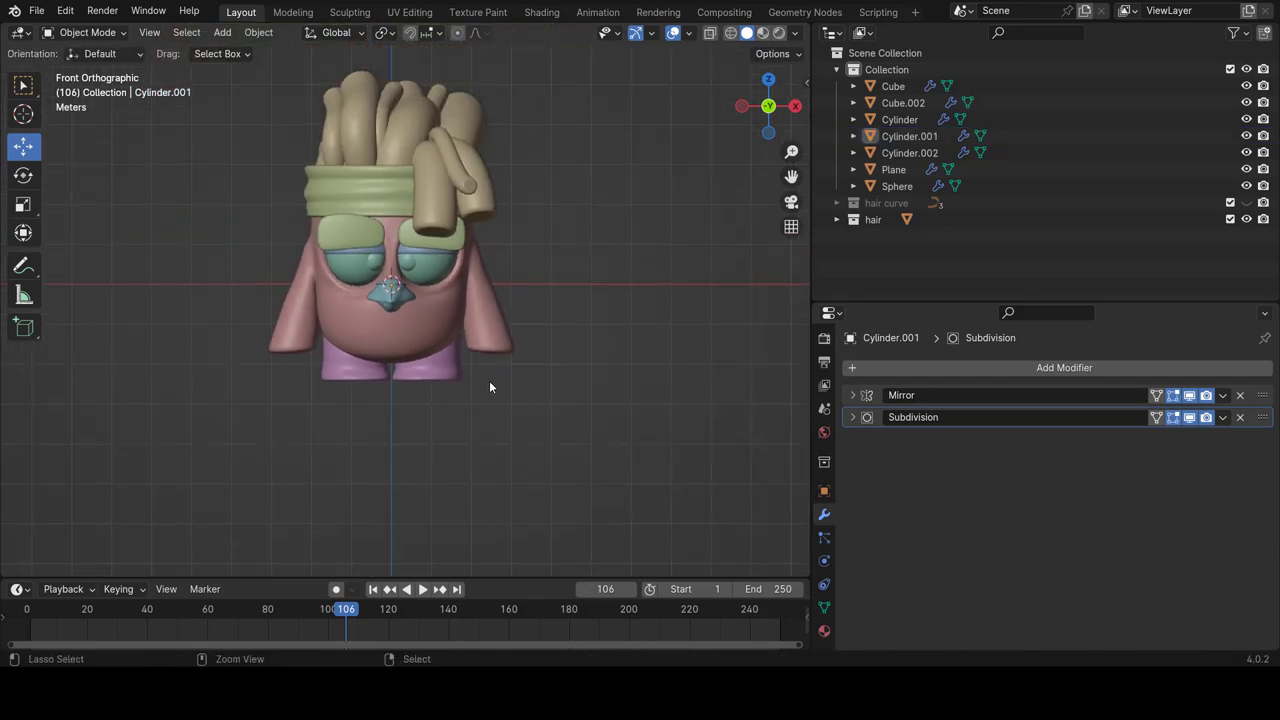
mouse_move(489, 382)
shift+middle_down()
mouse_move(528, 402)
mouse_move(457, 371)
shift+middle_up()
scroll(531, 404, up, 3)
scroll(531, 402, up, 1)
scroll(460, 365, up, 2)
In Edit Mode on the legs, edge-slide a loop near their bottom.
scroll(463, 363, up, 3)
click(520, 366)
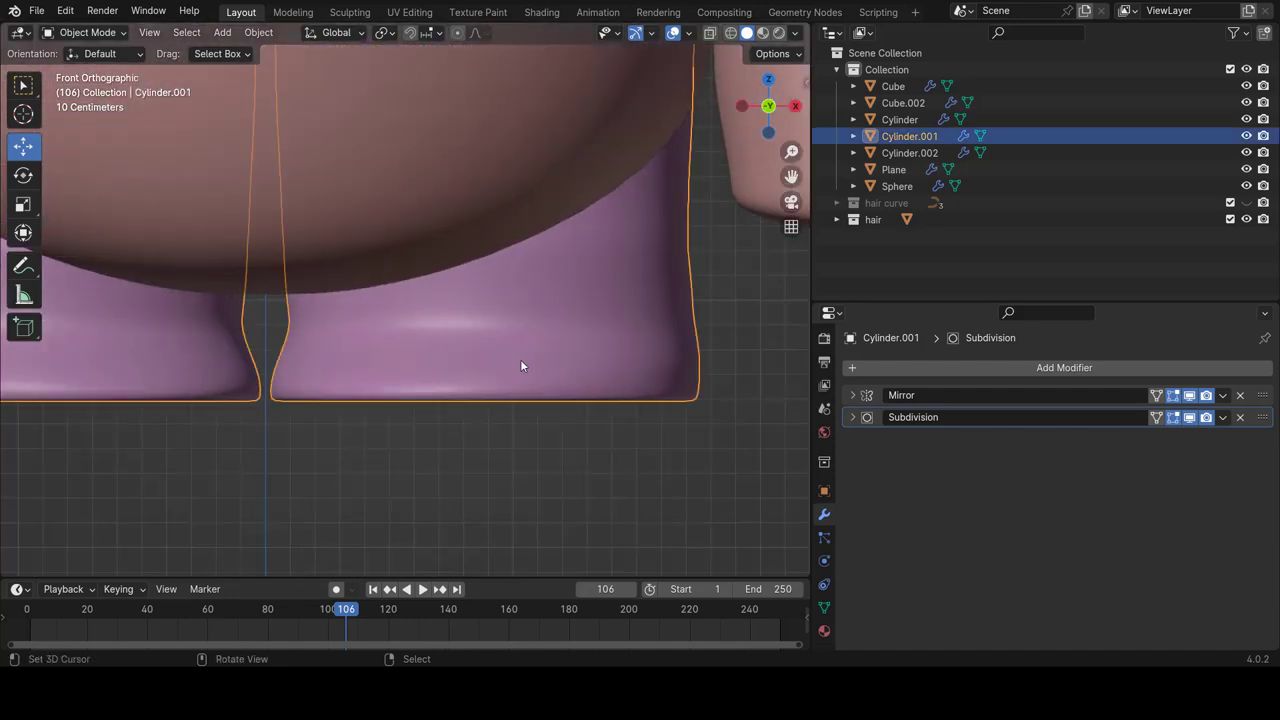
key(Tab)
alt+click(553, 374)
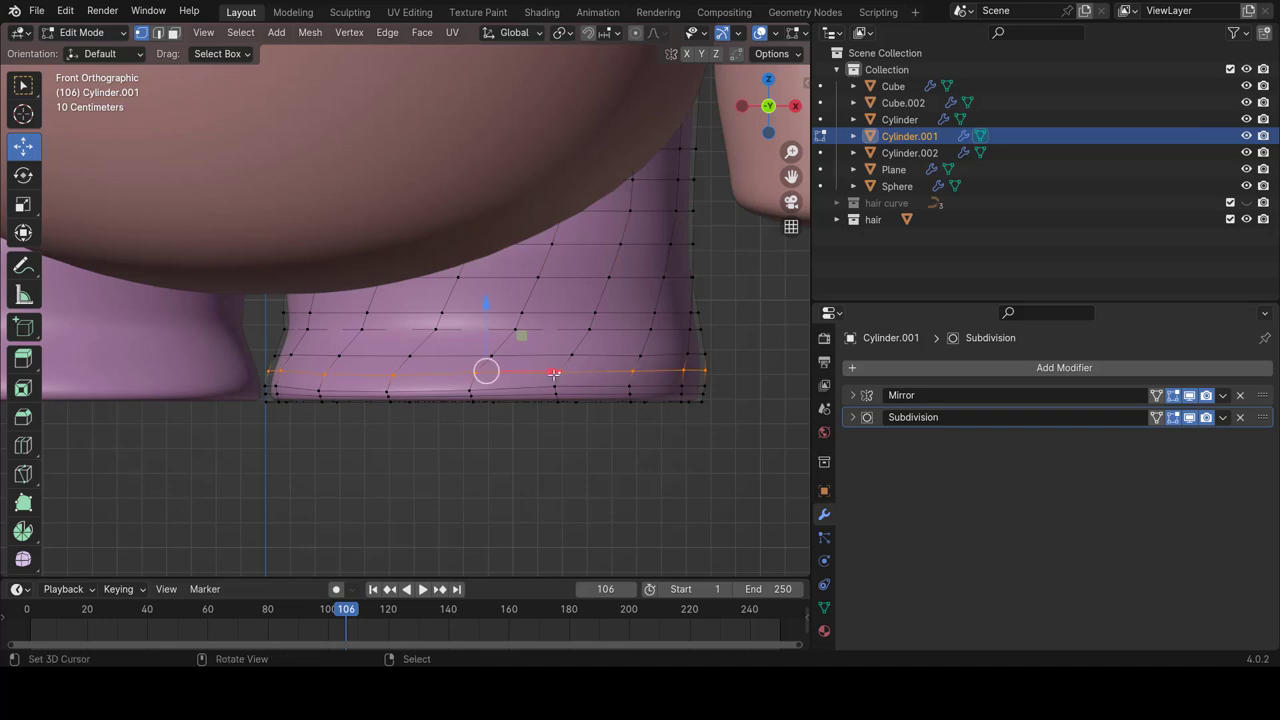
key(ctrl+e)
click(516, 391)
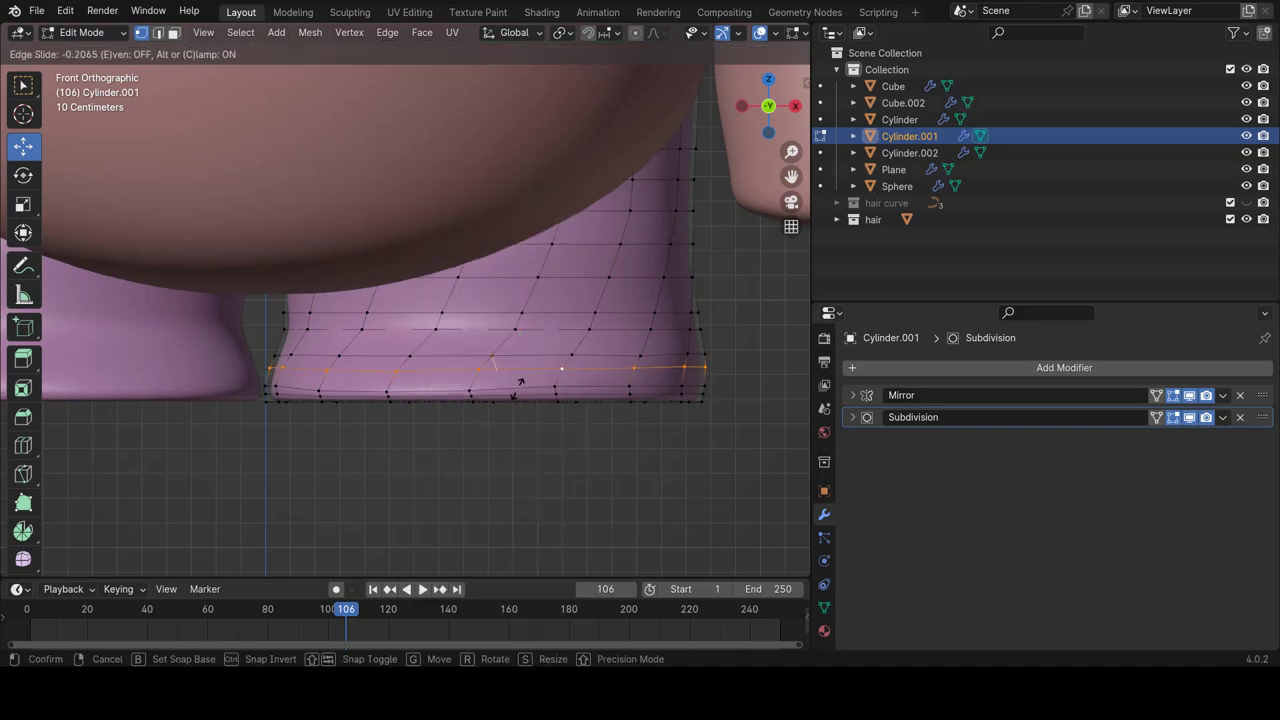
click(522, 382)
Edge-slide the loop just above, then return to Object Mode and deselect.
alt+click(522, 354)
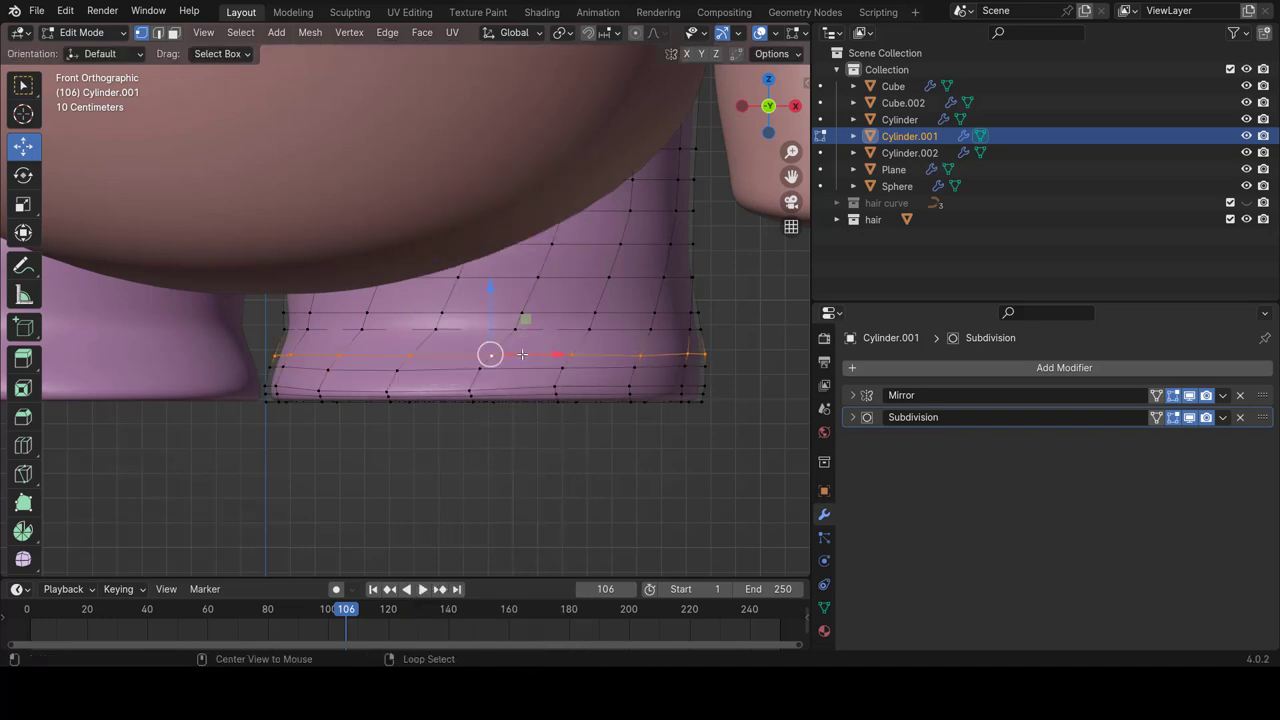
key(ctrl+e)
click(522, 354)
click(522, 354)
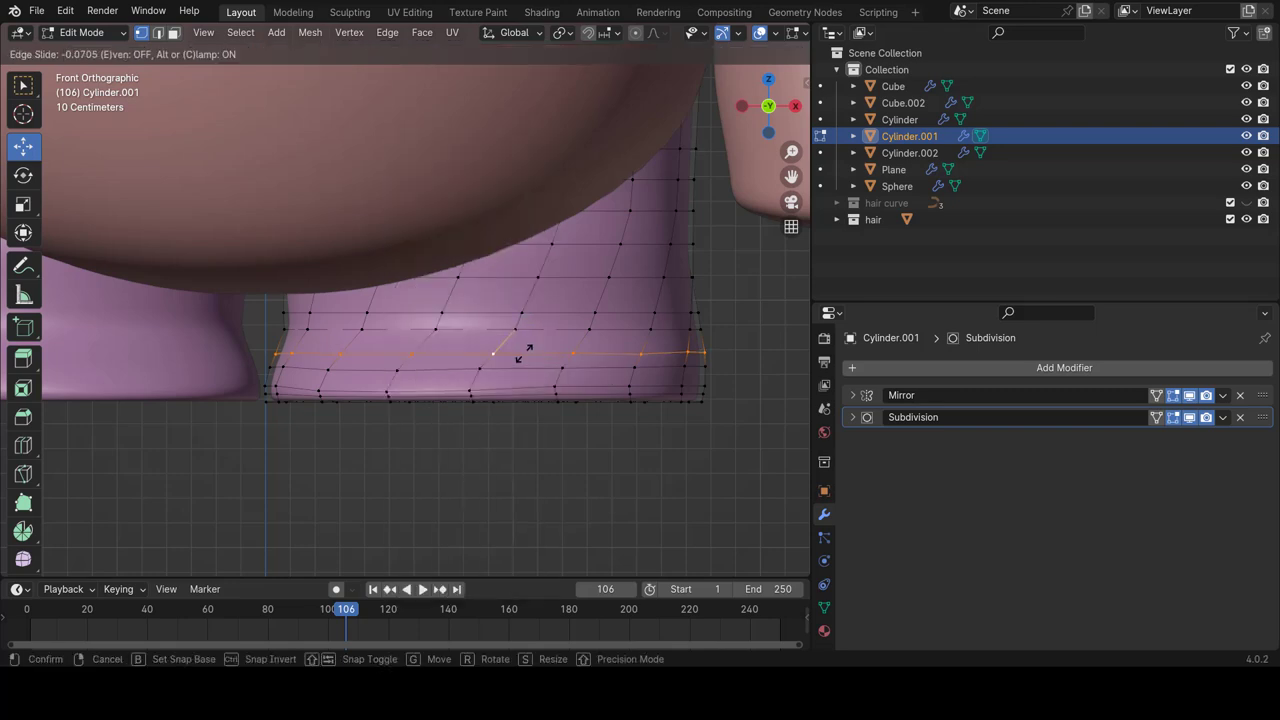
key(Tab)
key(alt+a)
scroll(526, 376, down, 4)
Frame the character and squash the pink body Cylinder along Z.
key(Home)
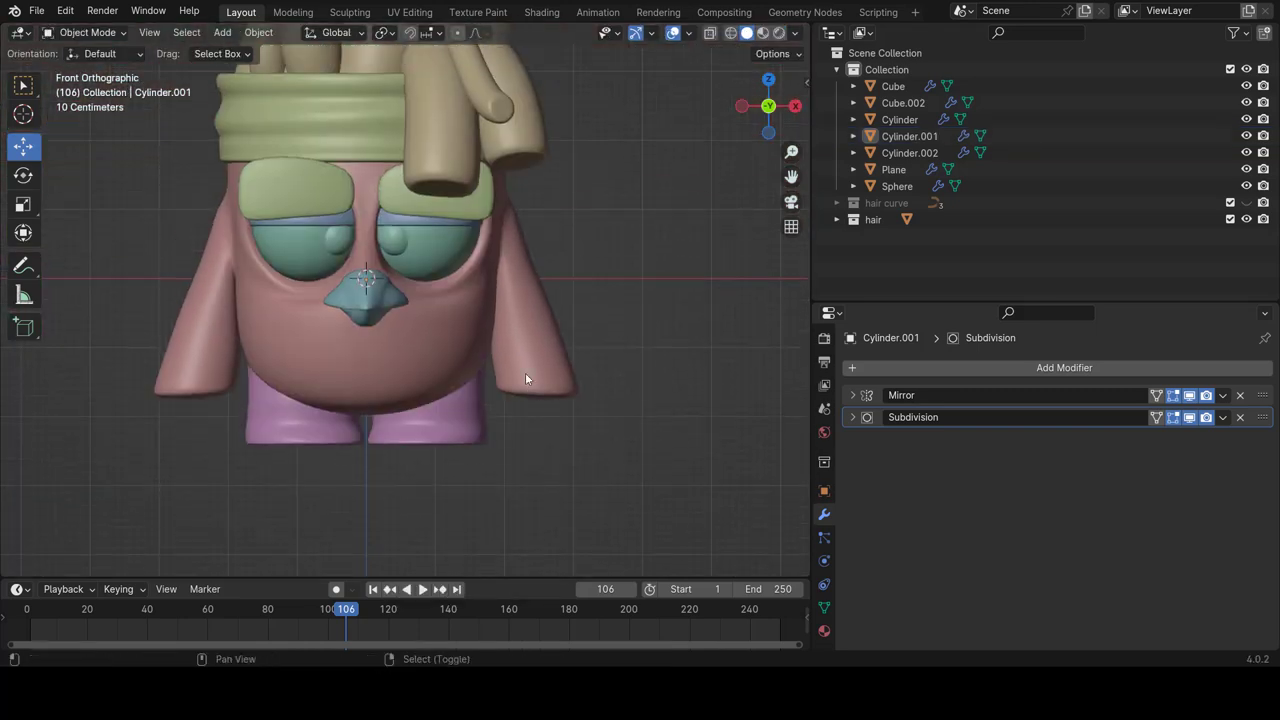
scroll(525, 372, up, 1)
scroll(525, 372, up, 1)
scroll(532, 380, up, 1)
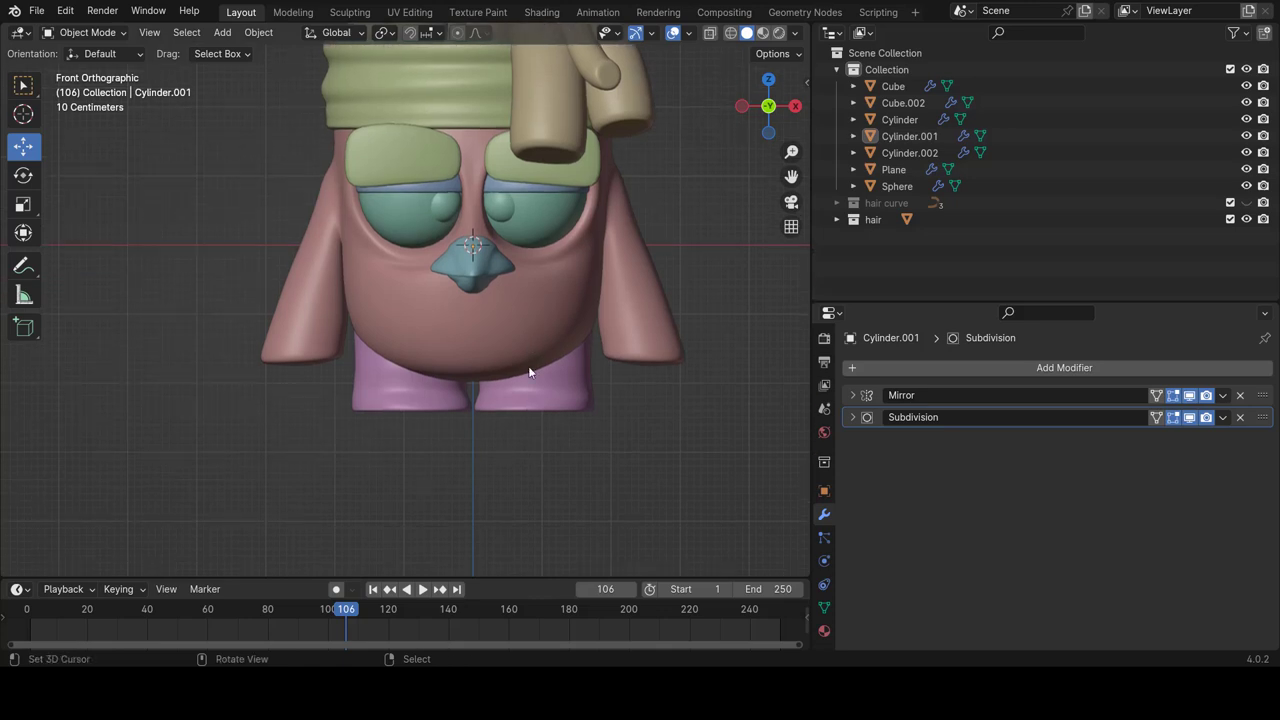
scroll(536, 376, up, 1)
click(522, 384)
key(s)
key(z)
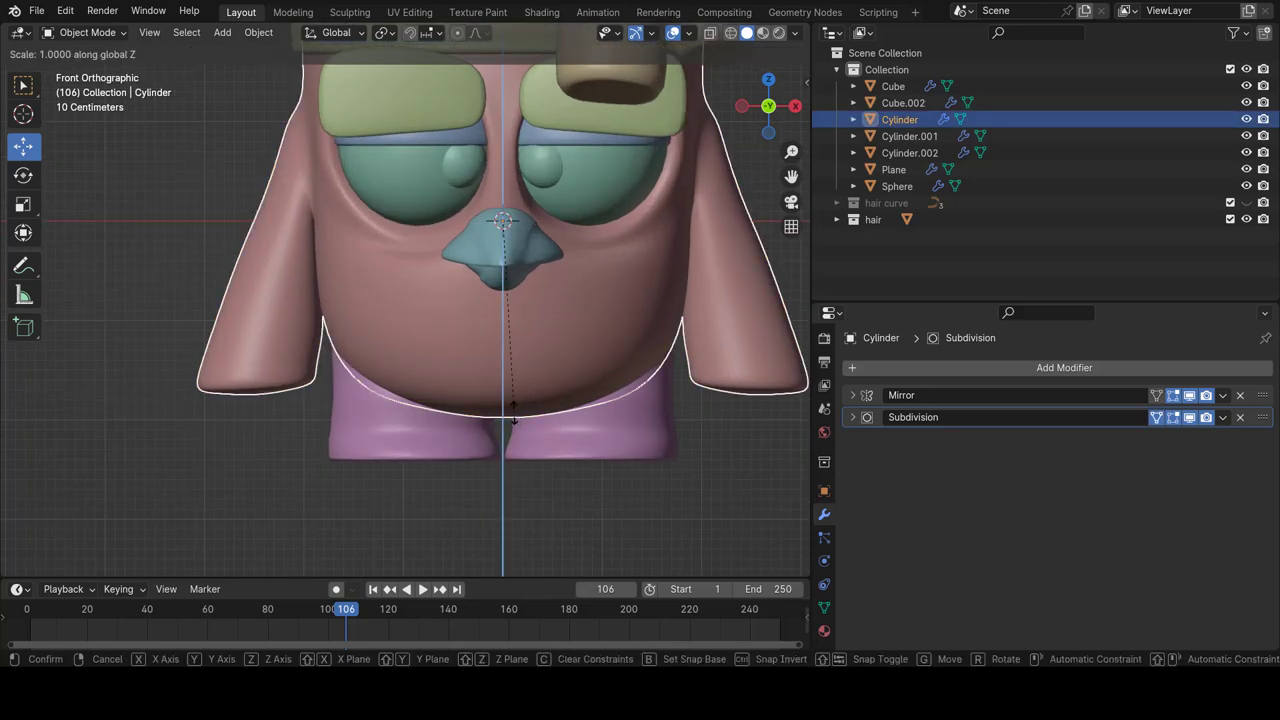
click(515, 378)
Rescale the pink body's height to a final 0.970.
scroll(514, 372, down, 3)
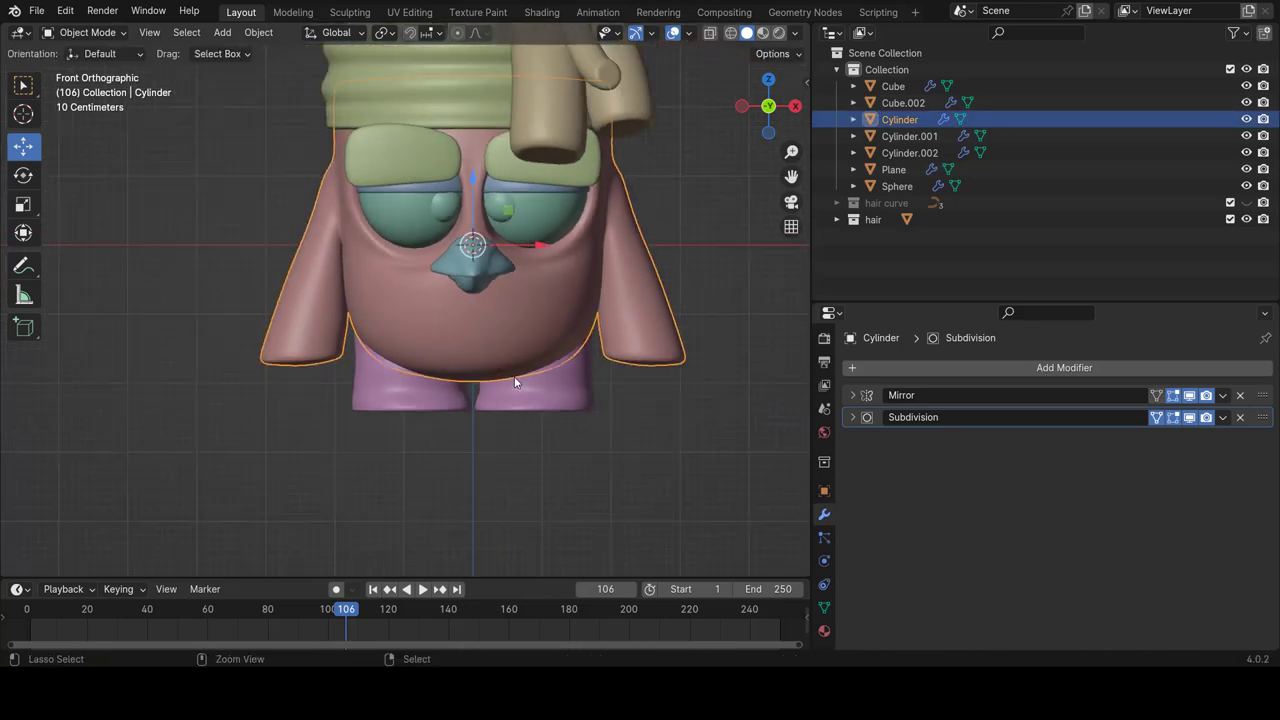
scroll(514, 372, up, 1)
shift+middle_drag(514, 372, 444, 410)
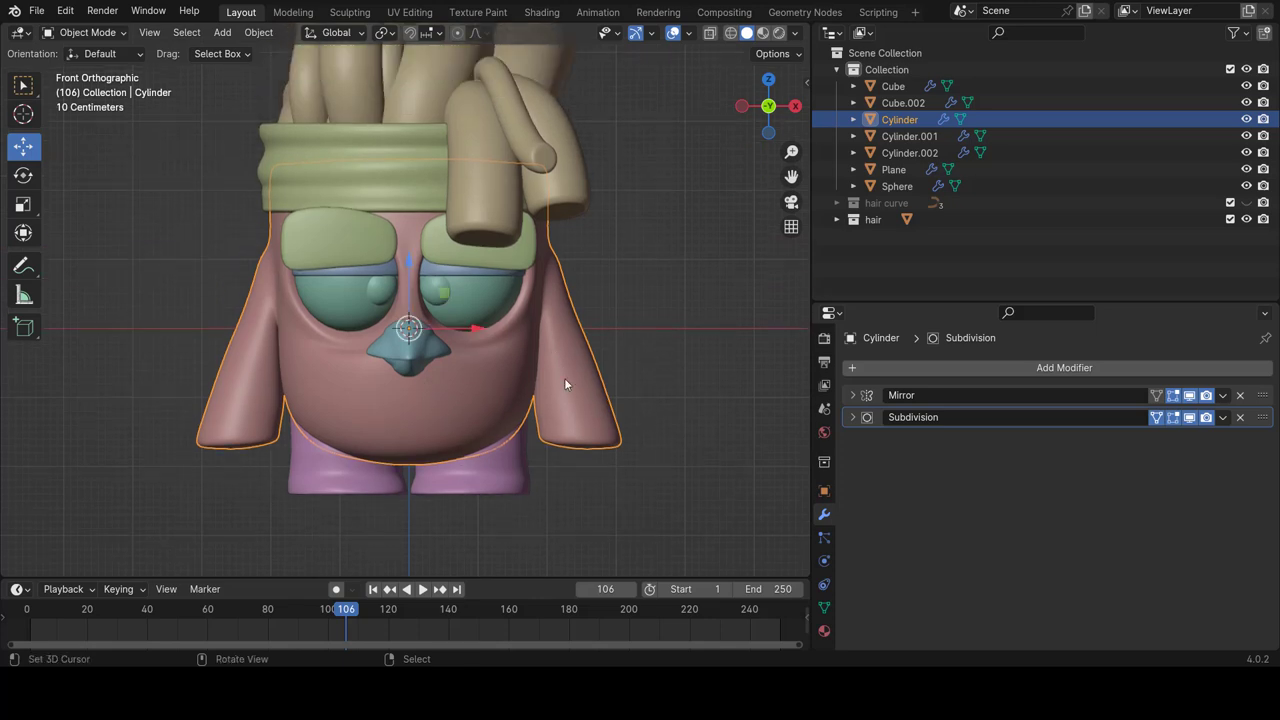
key(s)
key(z)
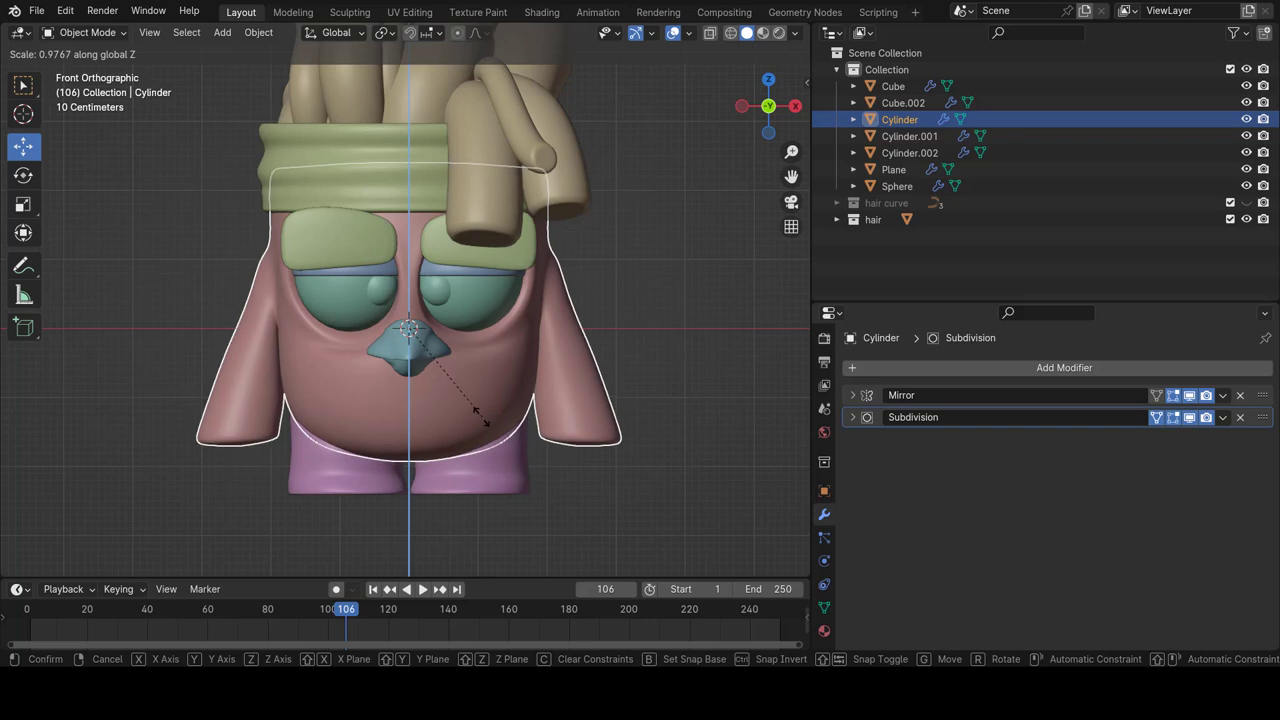
click(480, 412)
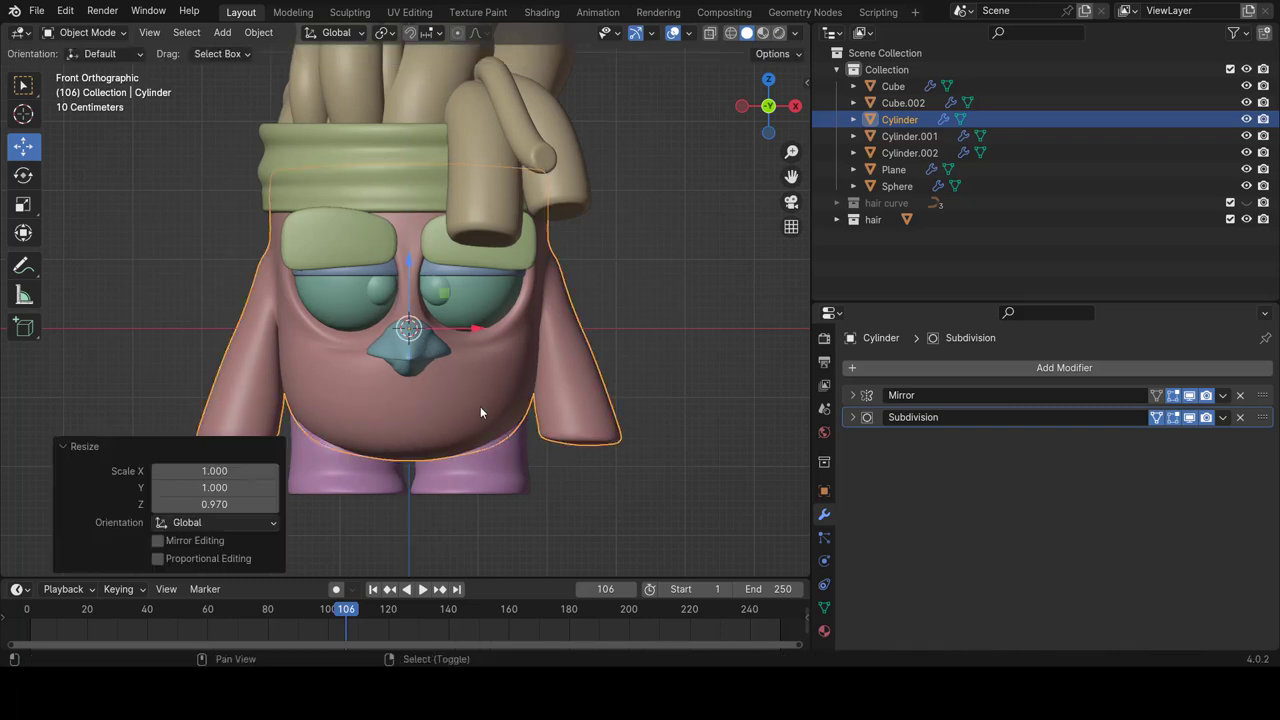
shift+click(485, 411)
scroll(511, 415, down, 2)
shift+scroll(505, 415, down, 1)
scroll(498, 422, up, 2)
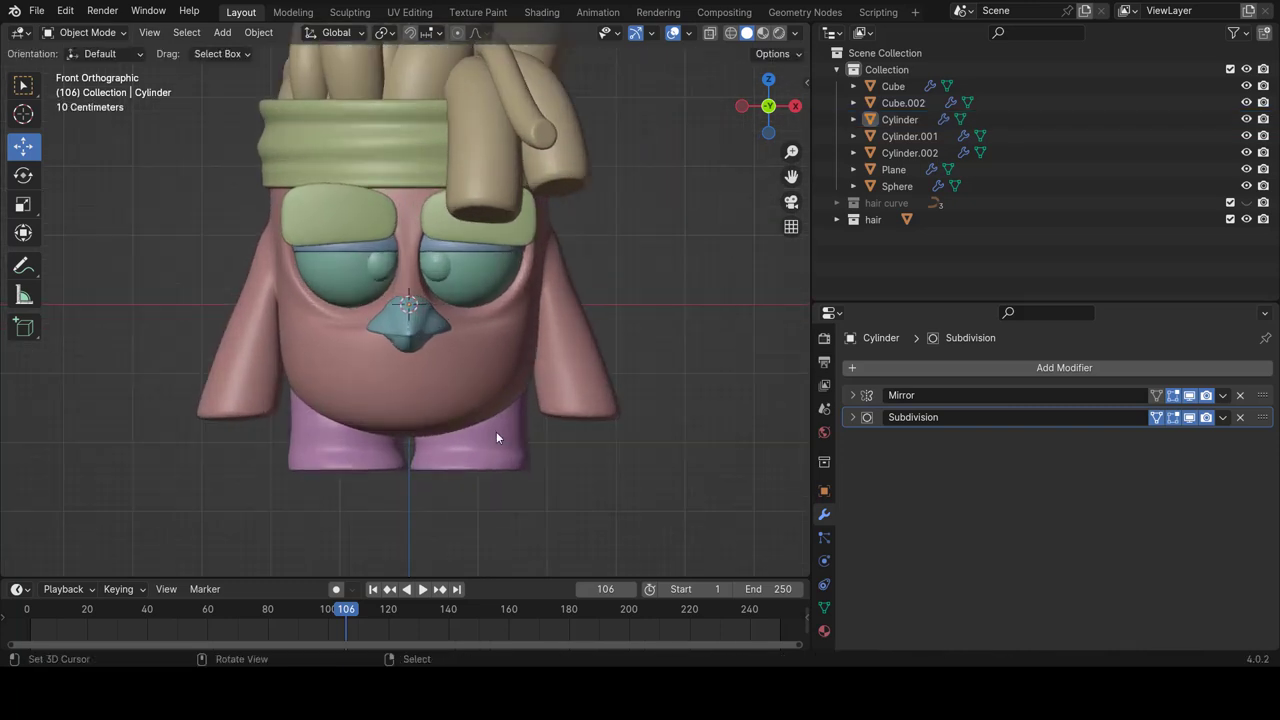
Squash the purple legs Cylinder.001 to 0.936 on Z and check from the side.
click(497, 433)
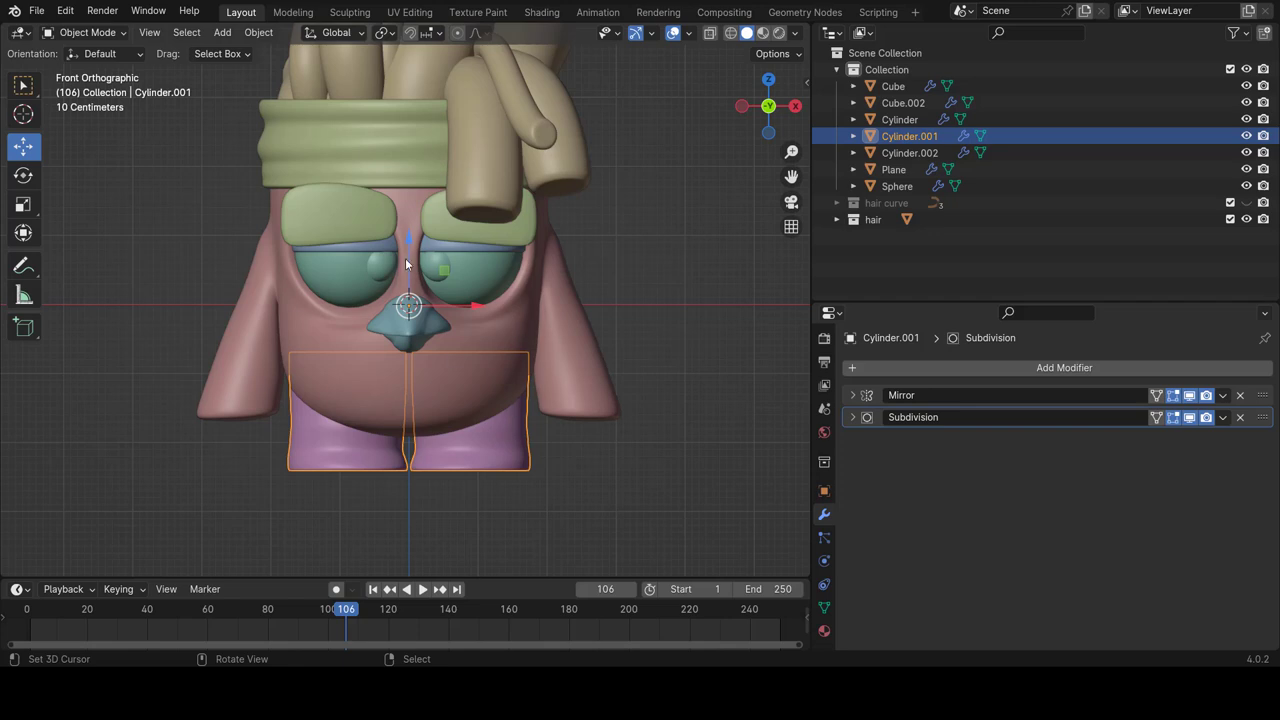
key(s)
key(z)
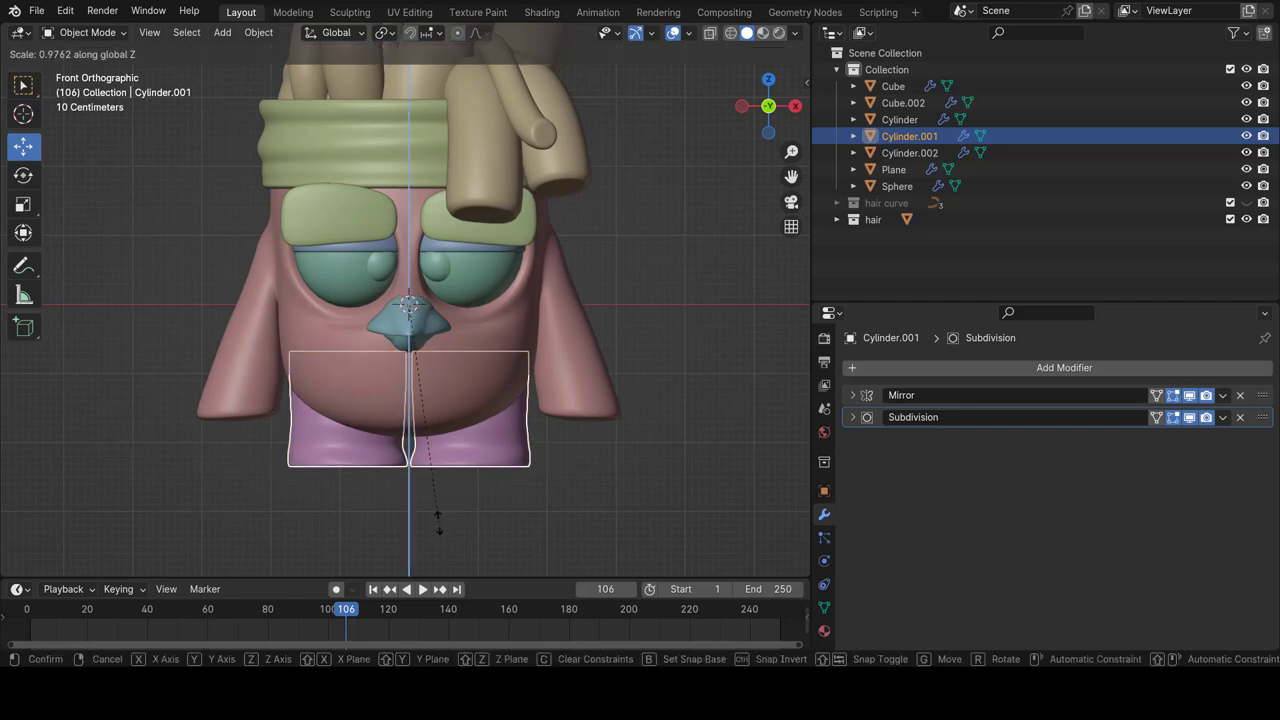
click(438, 510)
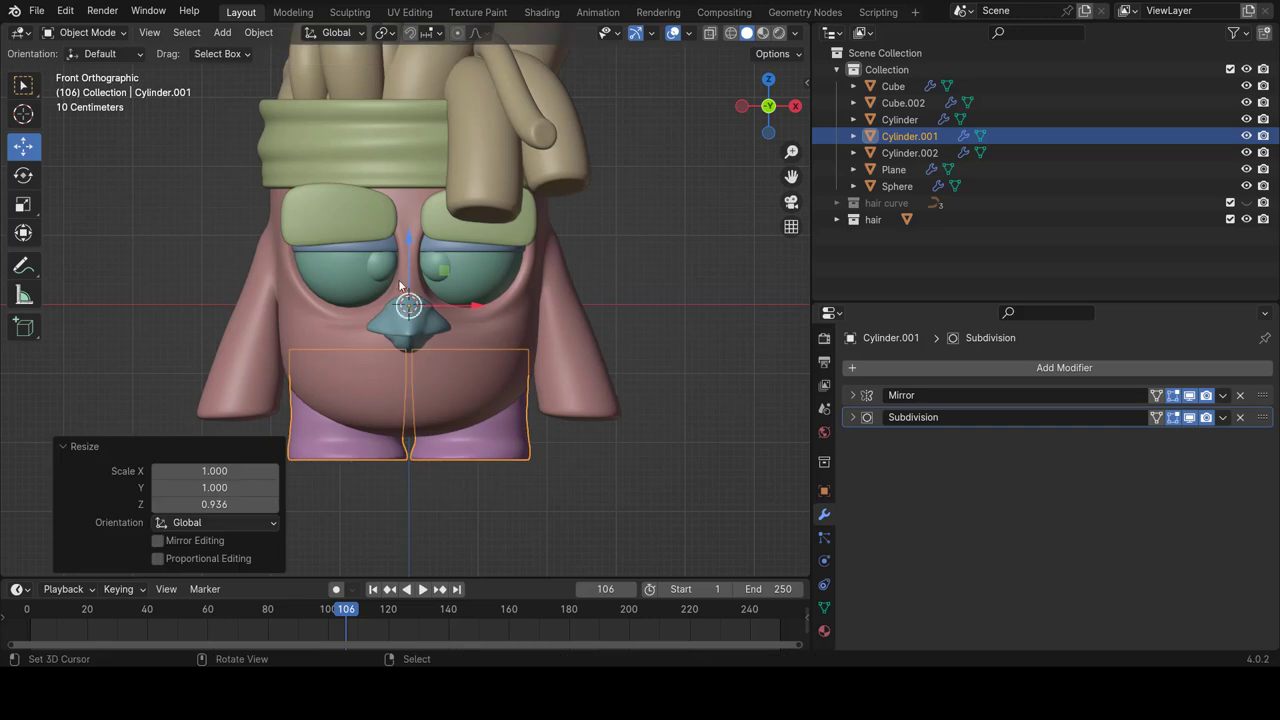
key(g)
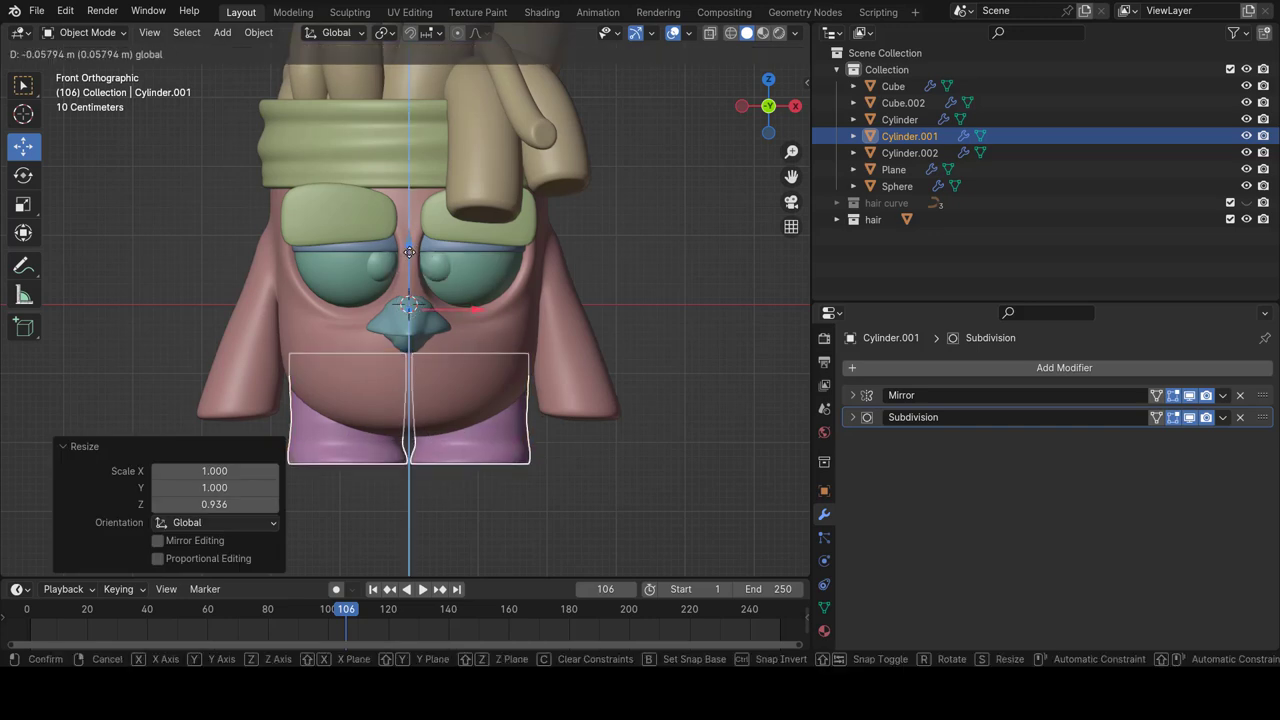
key(Escape)
scroll(504, 439, down, 3)
mouse_move(504, 439)
middle_down()
mouse_move(506, 405)
mouse_move(167, 404)
mouse_move(465, 323)
mouse_move(616, 334)
middle_up()
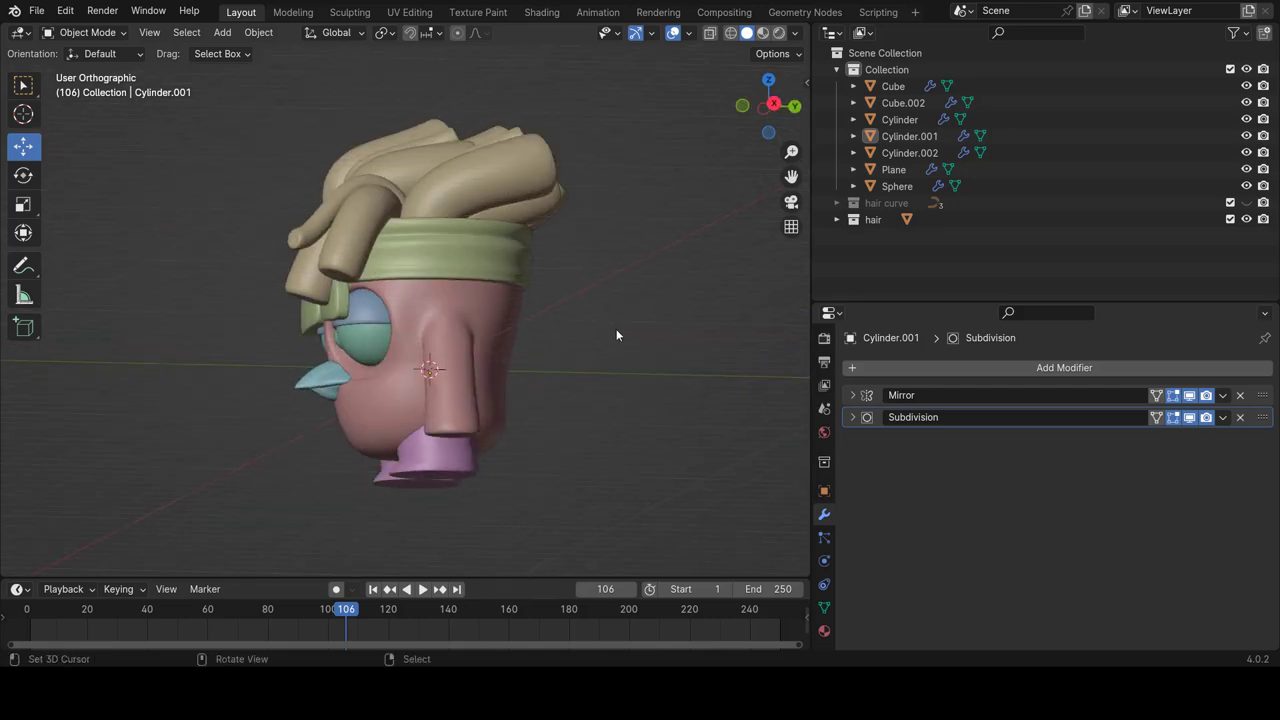
key(KP_1)
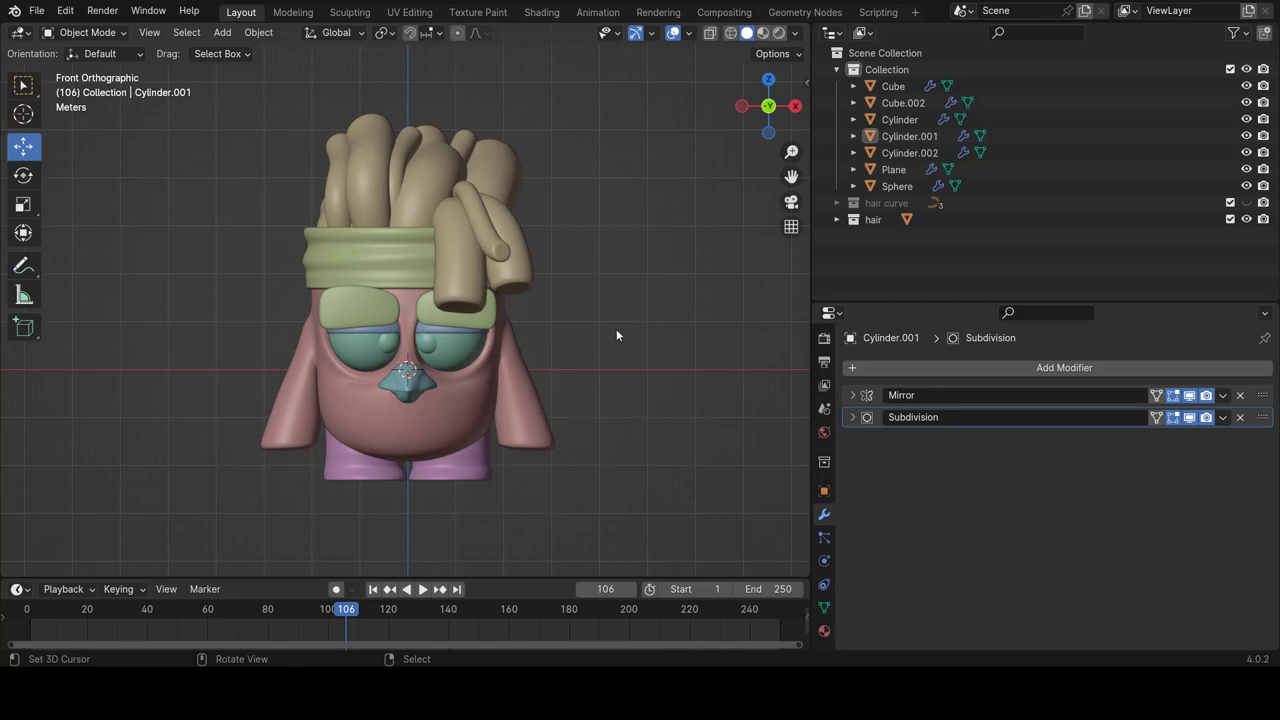